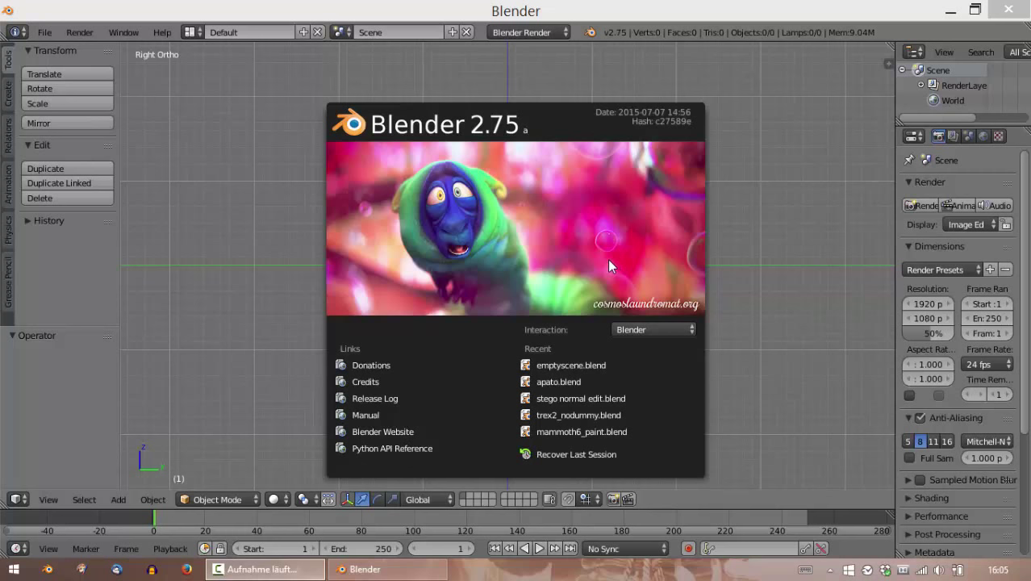
# Dismiss the Blender 2.75 splash screen to reveal the empty default scene.
pyautogui.click(609, 266)
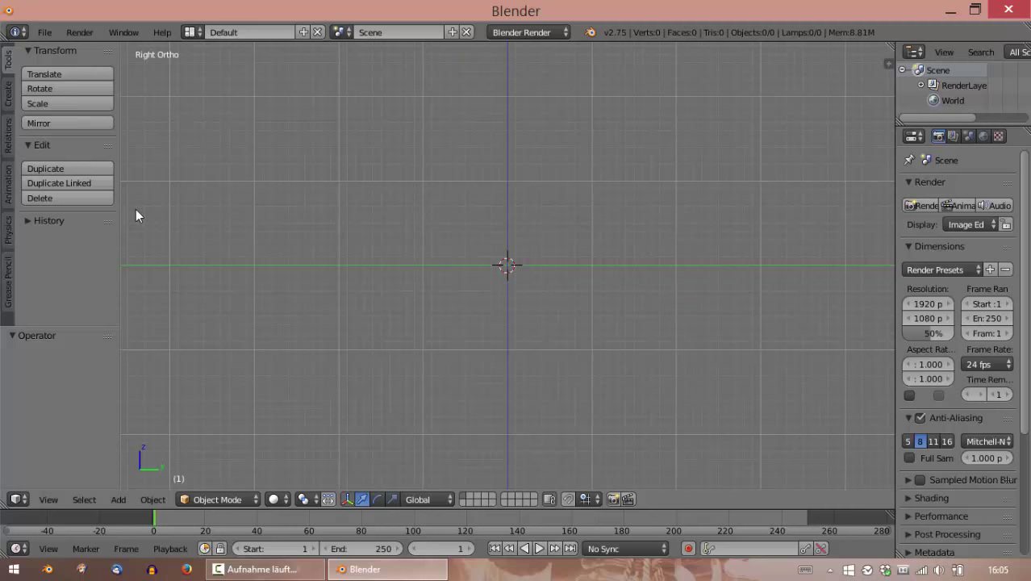
pyautogui.click(53, 35)
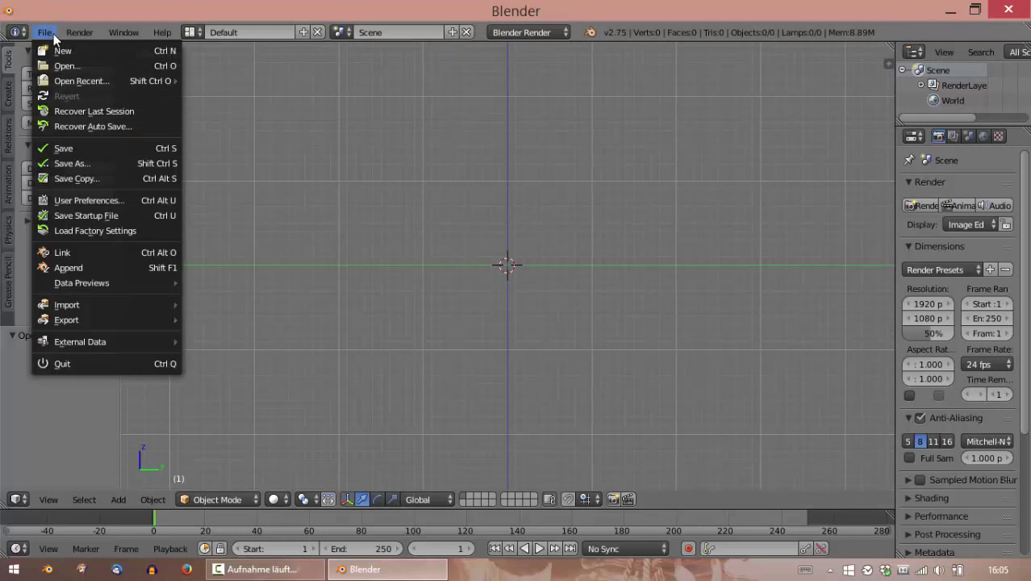
# Install the BFB_Toolset zip from the Desktop as an add-on via User Preferences.
pyautogui.moveTo(66, 307)
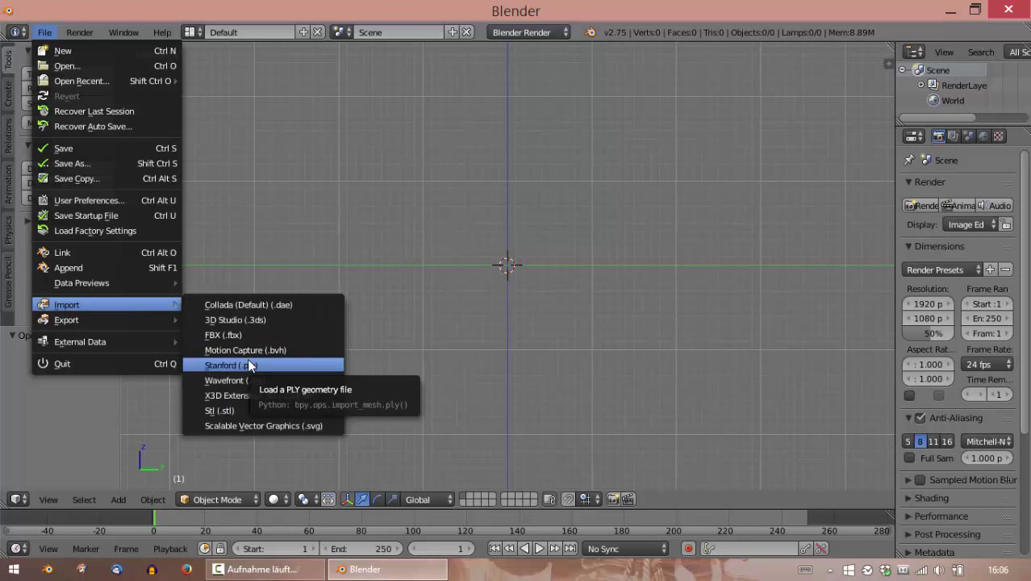
pyautogui.click(430, 271)
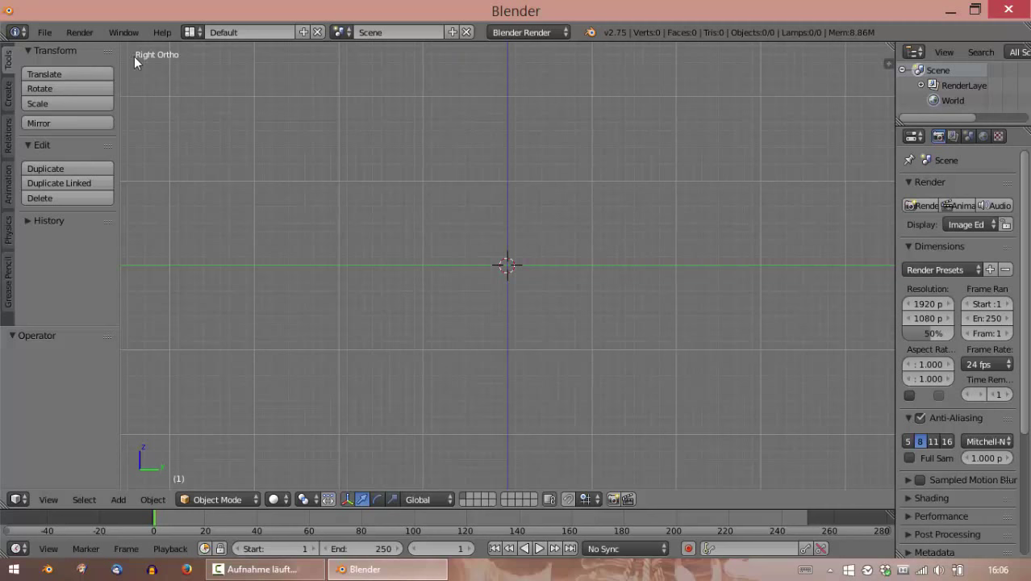
pyautogui.click(50, 32)
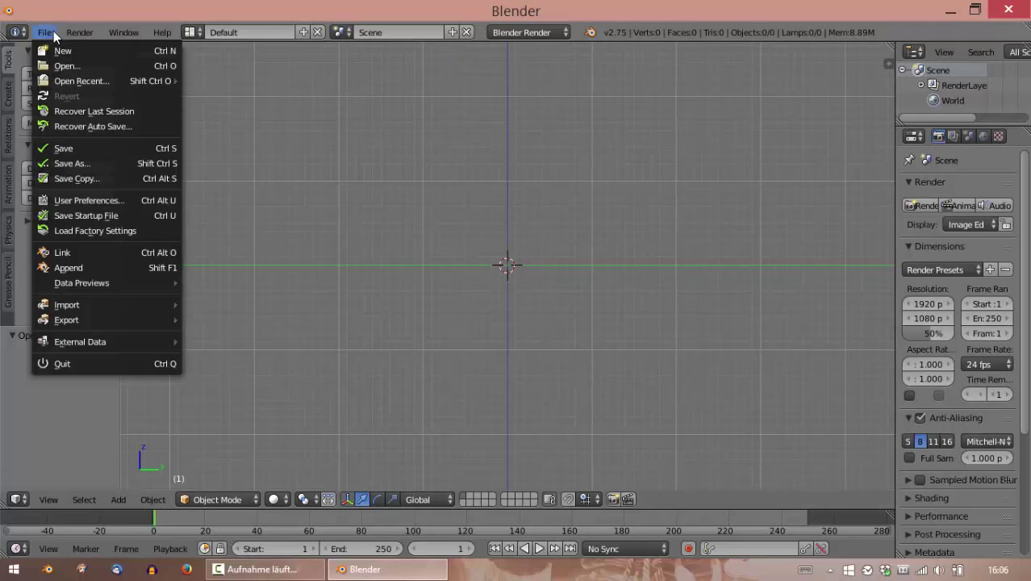
pyautogui.click(148, 200)
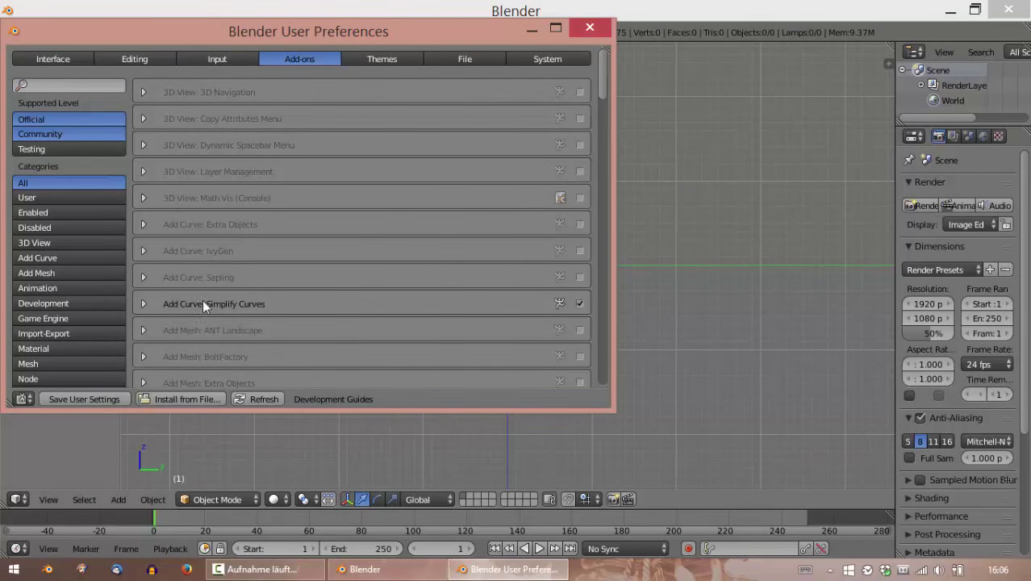
pyautogui.click(184, 398)
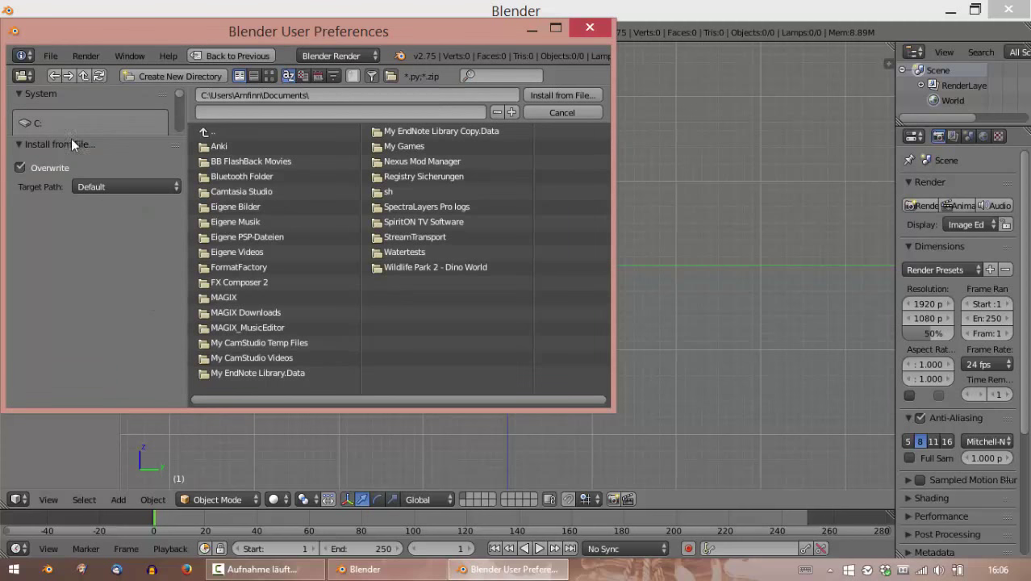
pyautogui.moveTo(72, 136); pyautogui.dragTo(70, 207)
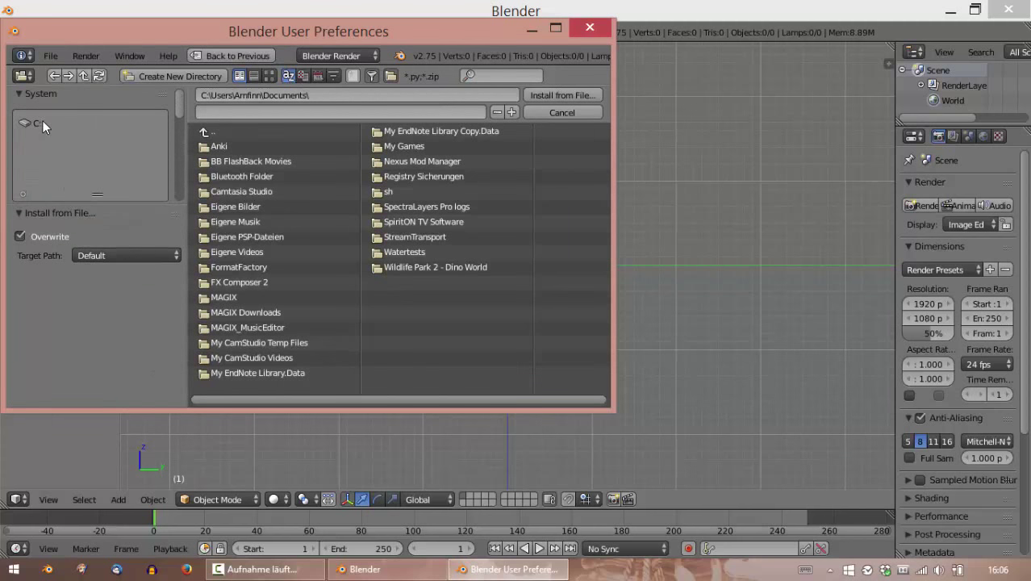
pyautogui.click(212, 133)
pyautogui.click(226, 221)
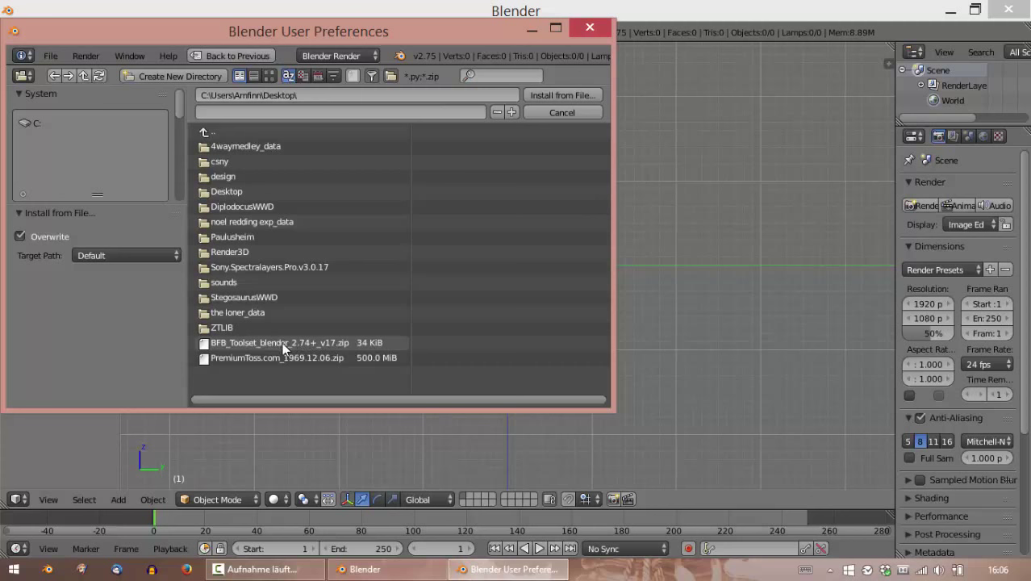
pyautogui.click(340, 345)
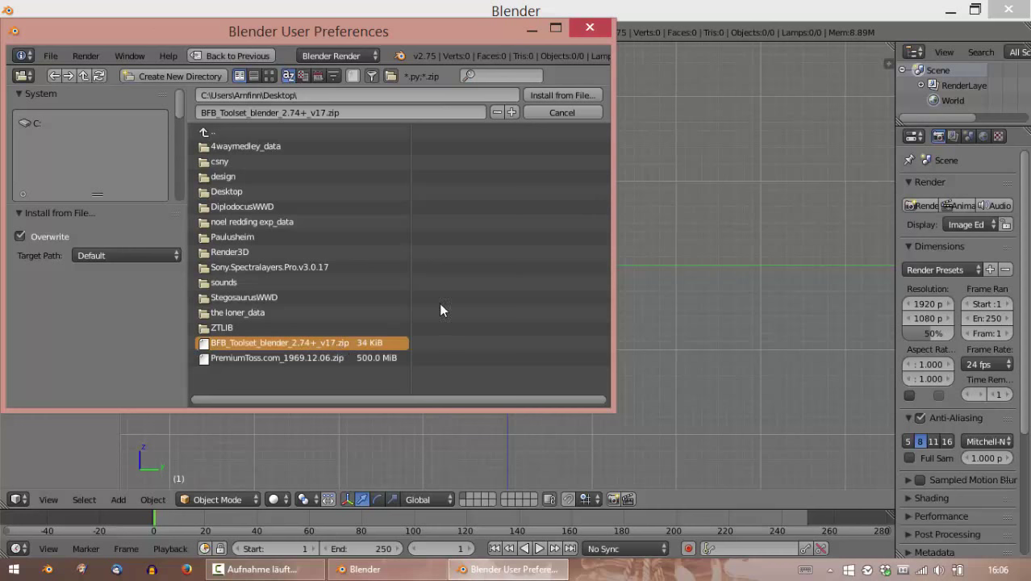
pyautogui.click(562, 95)
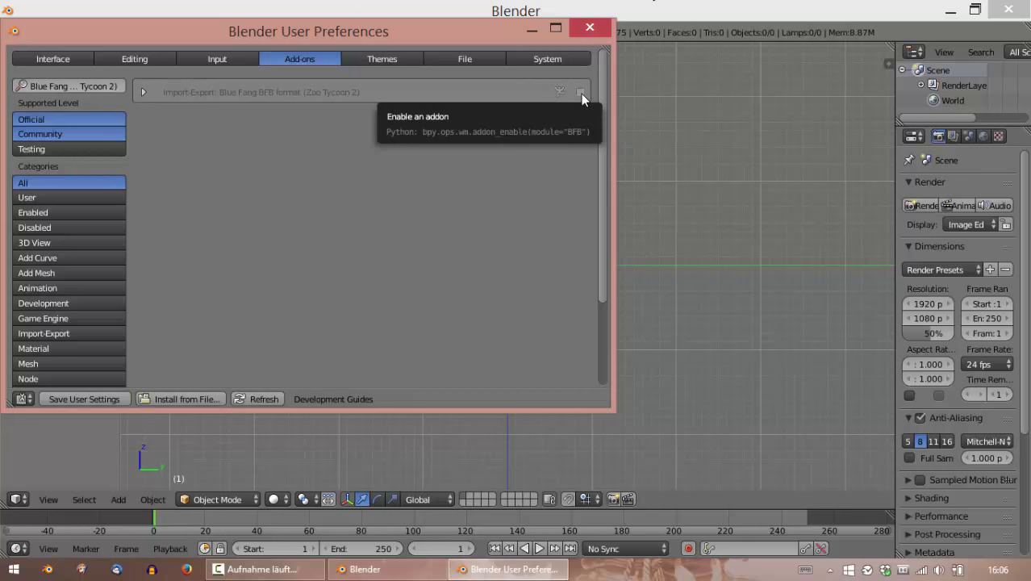
# Enable the Blue Fang BFB add-on, save user settings, and close preferences.
pyautogui.click(581, 93)
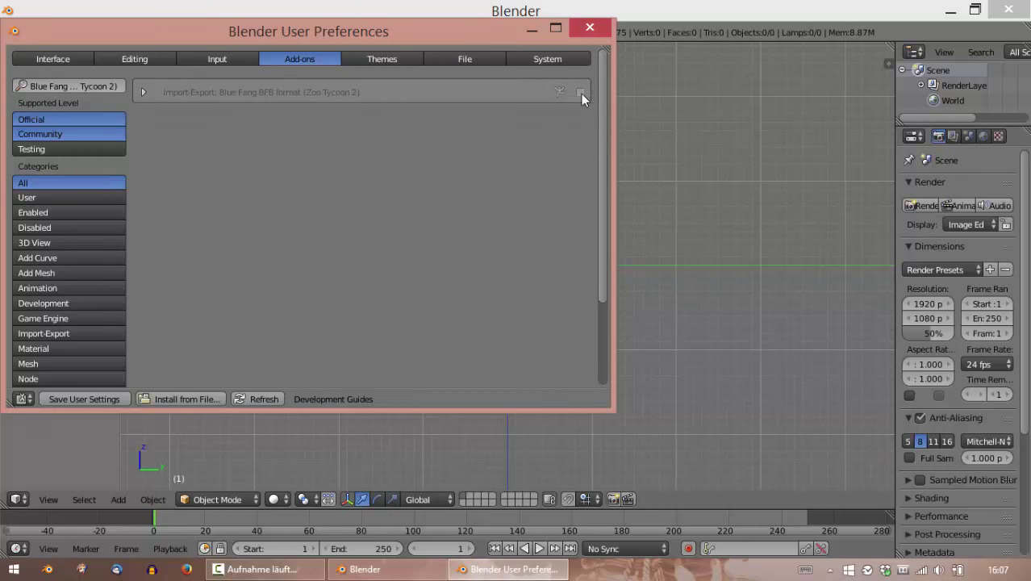
pyautogui.click(94, 394)
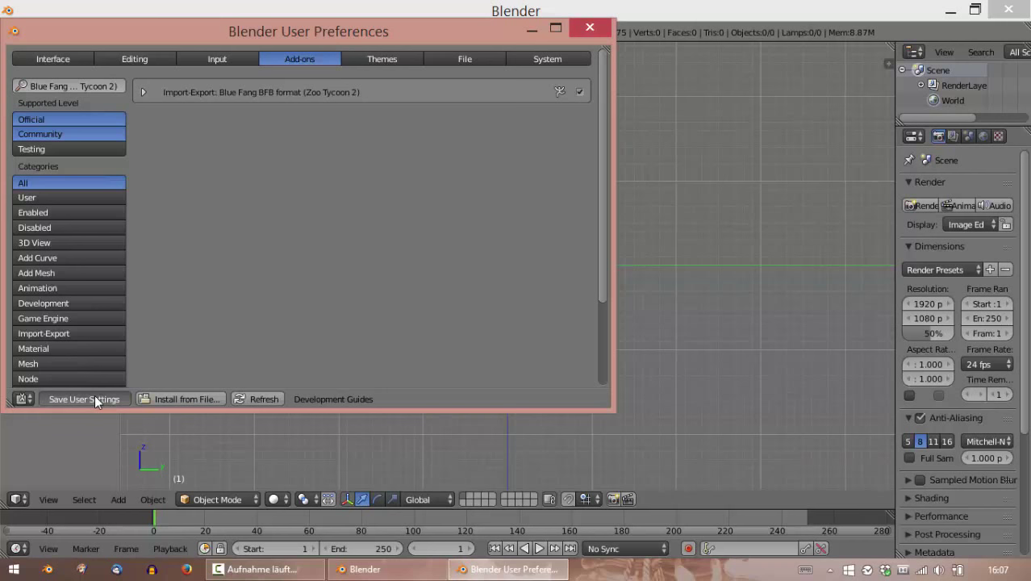
pyautogui.click(595, 28)
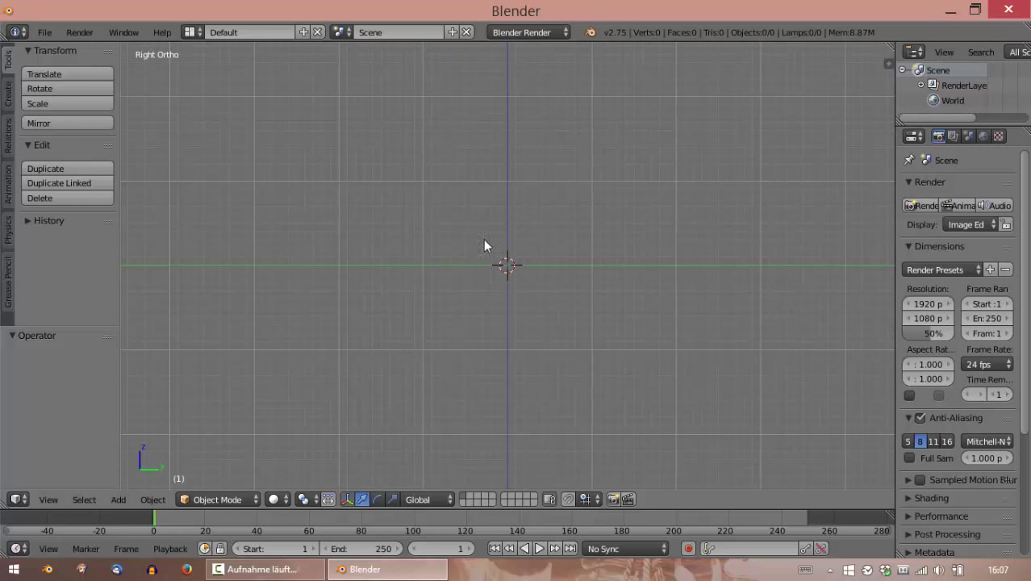
# Pick DiplodocusWWD_Adult_F.bfb in Desktop/DiplodocusWWD for Blue Fang model import.
pyautogui.click(49, 32)
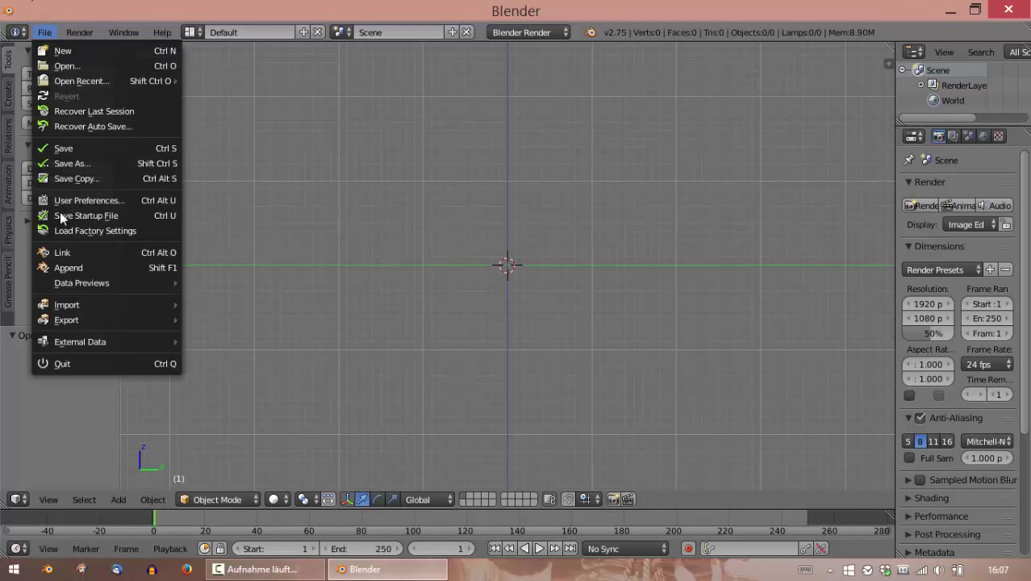
pyautogui.moveTo(78, 302)
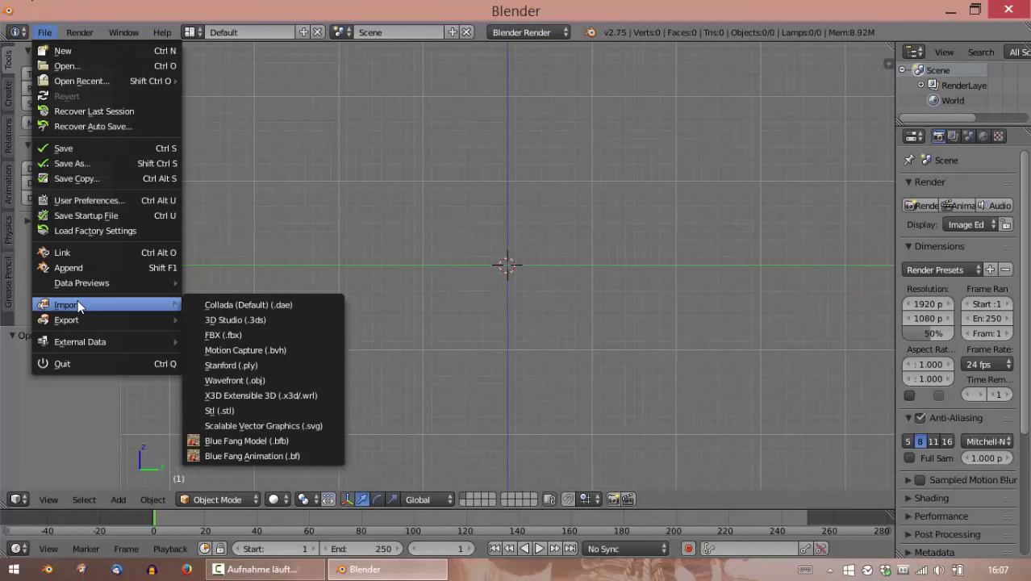
pyautogui.click(301, 441)
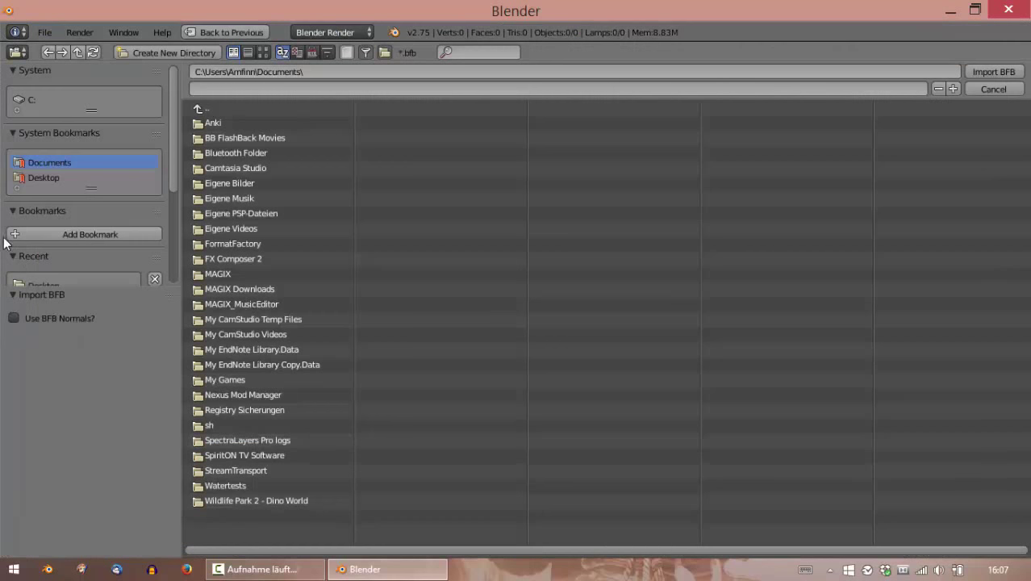
pyautogui.click(64, 178)
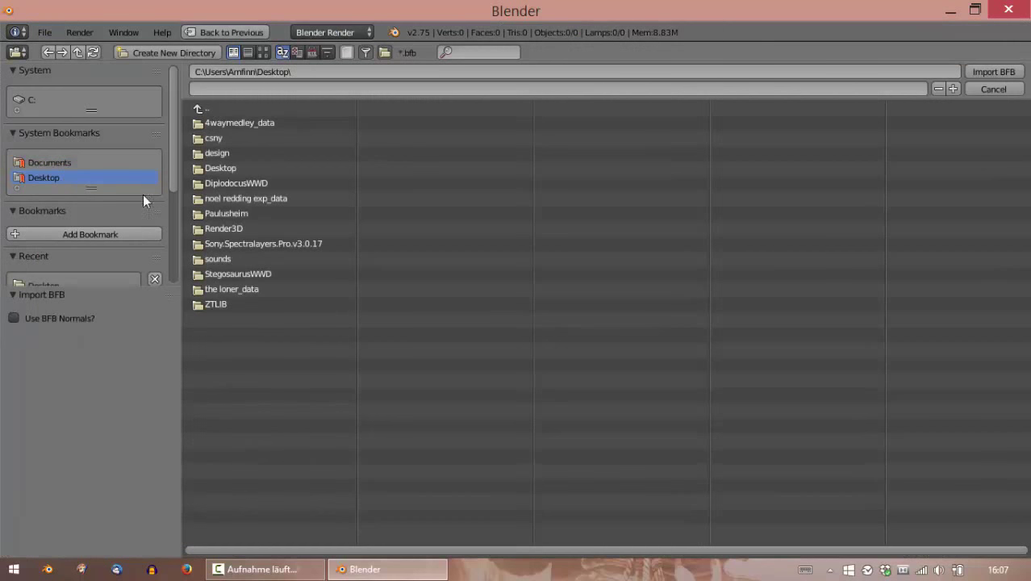
pyautogui.click(266, 182)
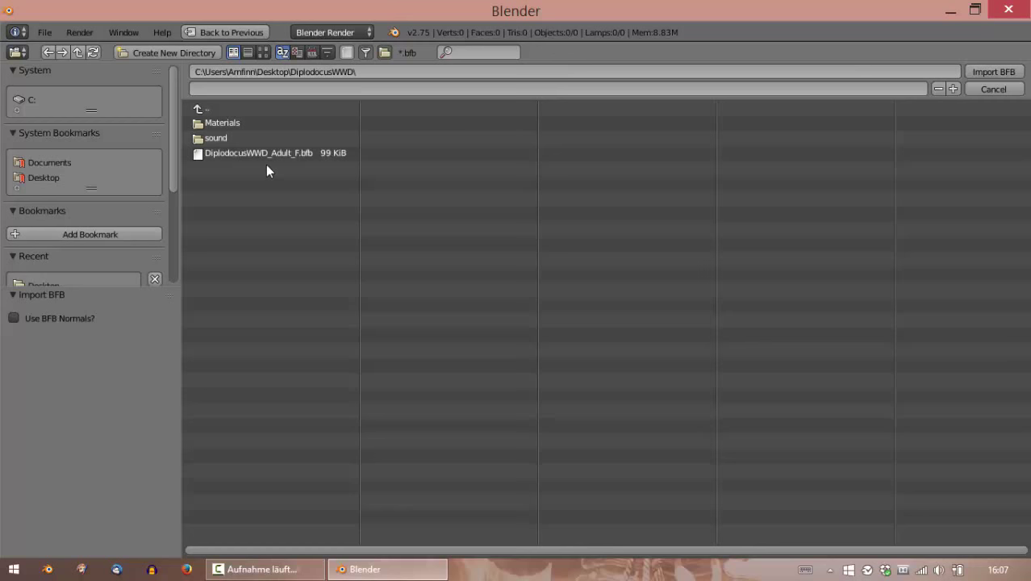
pyautogui.click(297, 153)
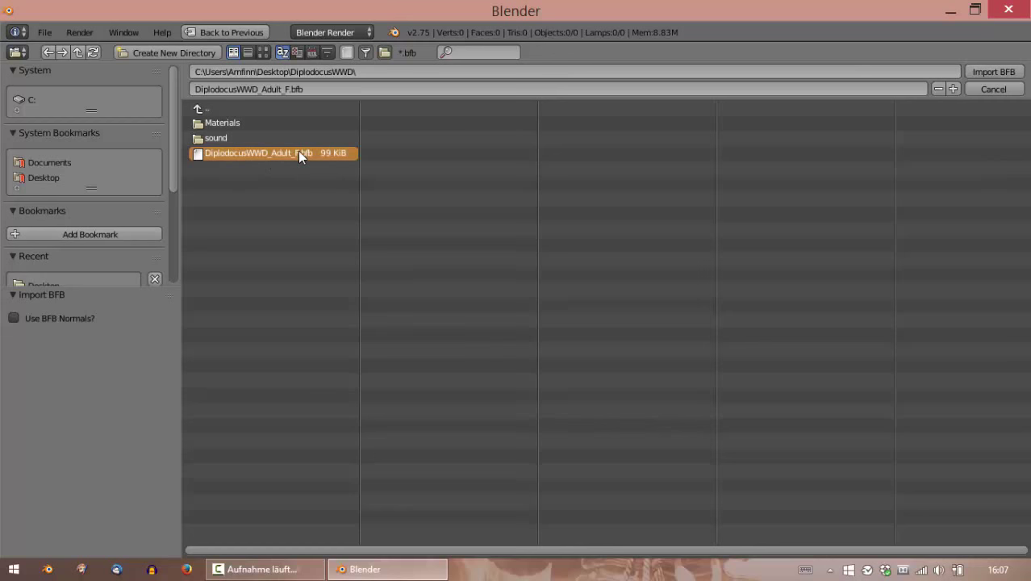
# Import the chosen Diplodocus model and set viewport shading to Texture.
pyautogui.click(993, 72)
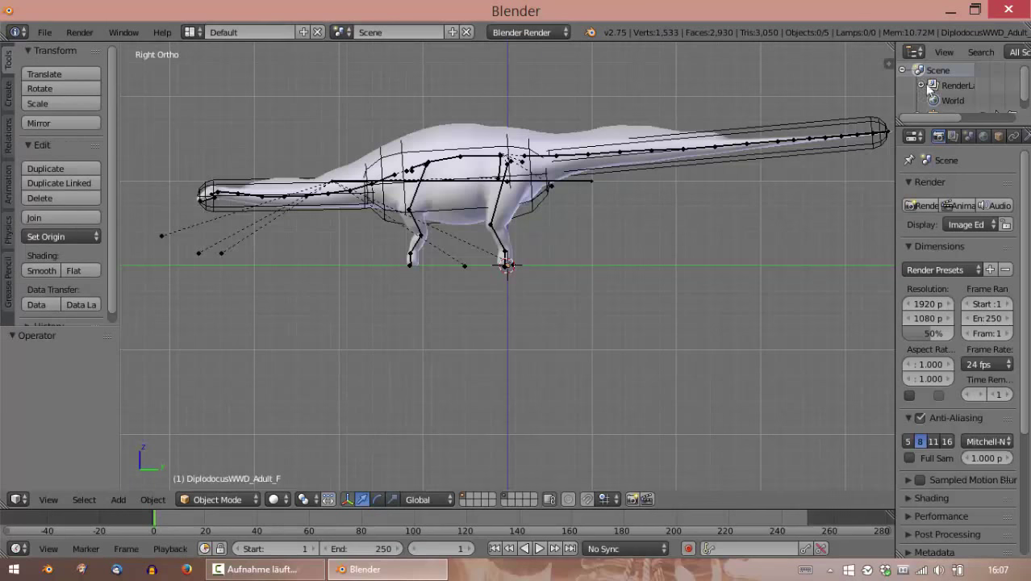
pyautogui.keyDown('shift'); pyautogui.moveTo(476, 198); pyautogui.dragTo(496, 261, button='middle'); pyautogui.keyUp('shift')
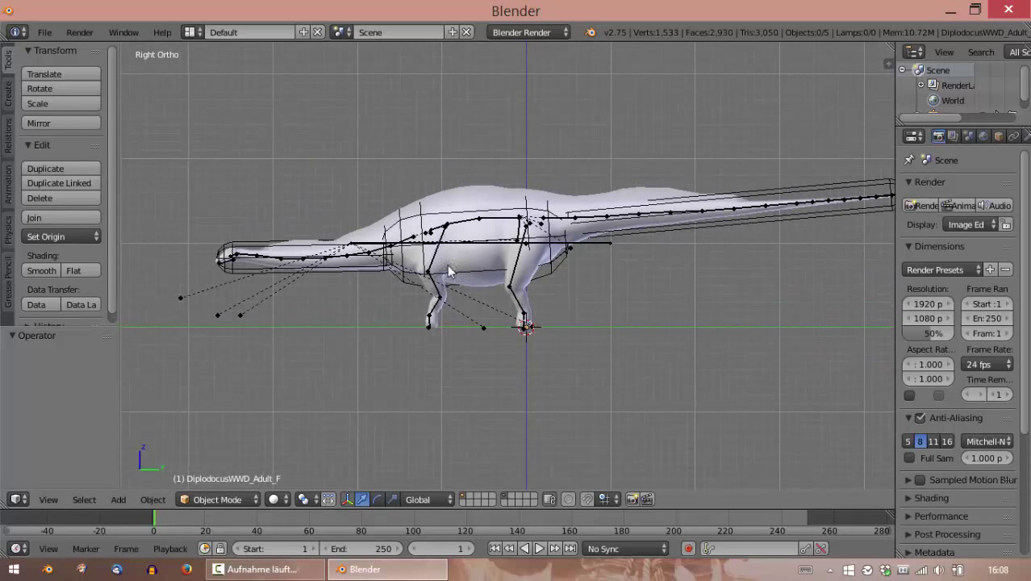
pyautogui.click(276, 499)
pyautogui.click(305, 431)
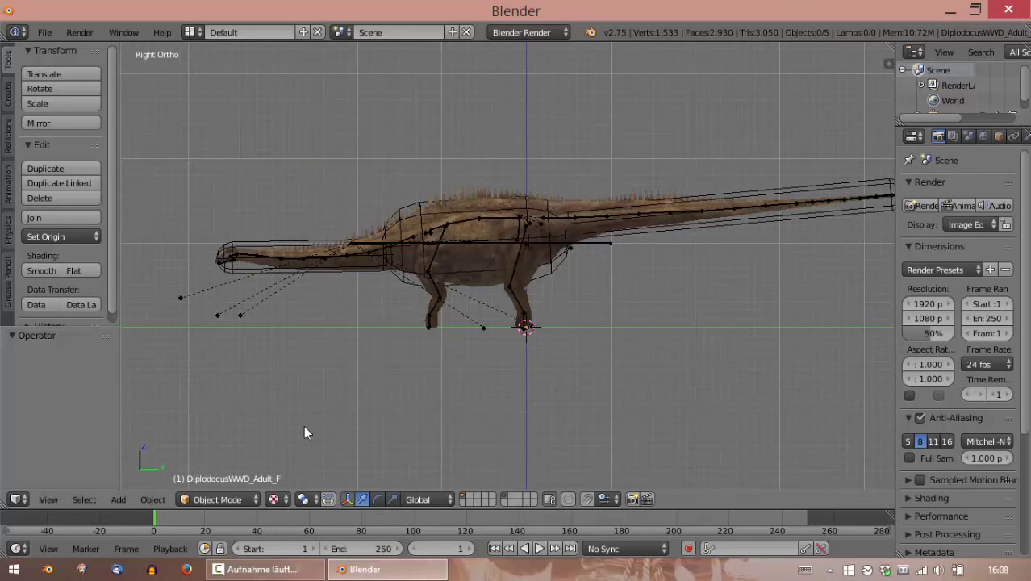
# Hide the armature layer so only the textured Diplodocus body remains visible.
pyautogui.scroll(8, 442, 285)
pyautogui.scroll(2, 426, 276)
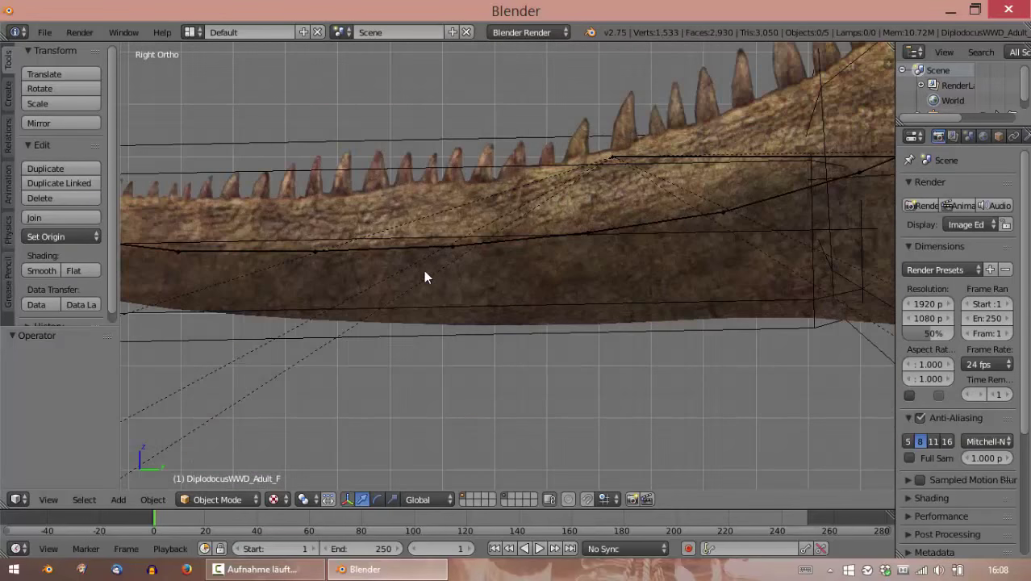
pyautogui.scroll(-5, 440, 257)
pyautogui.keyDown('shift'); pyautogui.moveTo(537, 260); pyautogui.dragTo(471, 284, button='middle'); pyautogui.keyUp('shift')
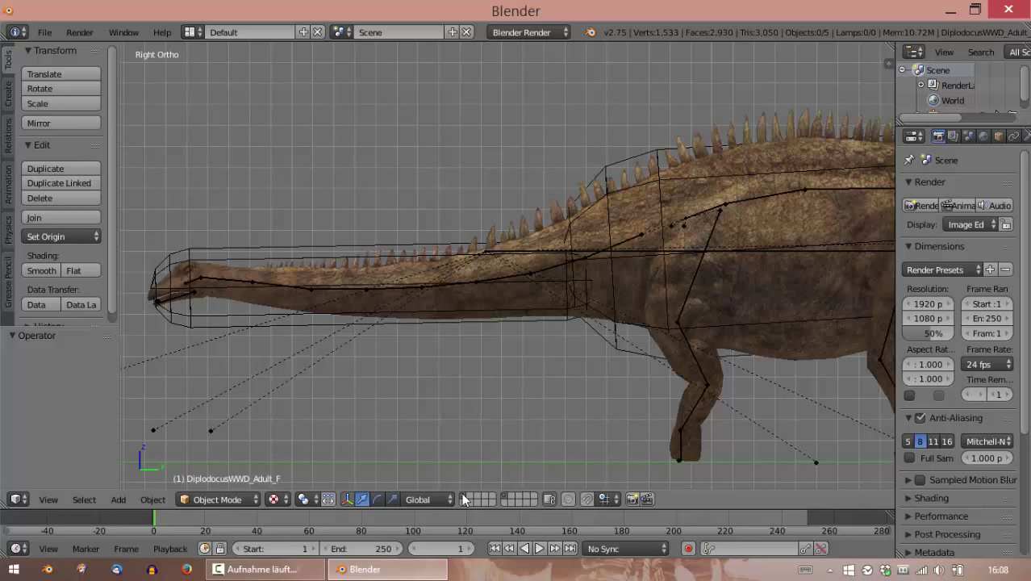
pyautogui.keyDown('shift'); pyautogui.moveTo(588, 343); pyautogui.dragTo(525, 273, button='middle'); pyautogui.keyUp('shift')
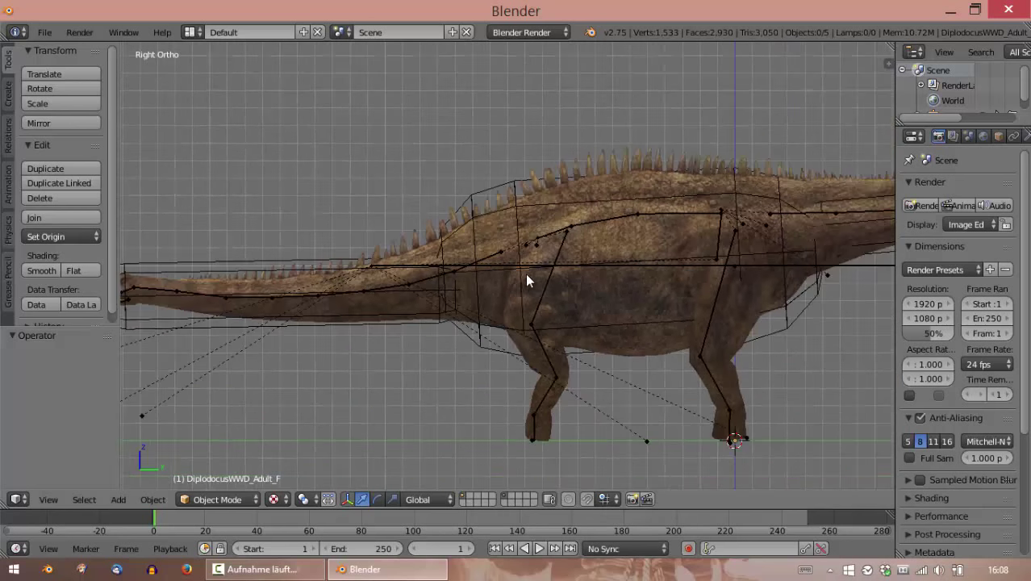
pyautogui.click(464, 499)
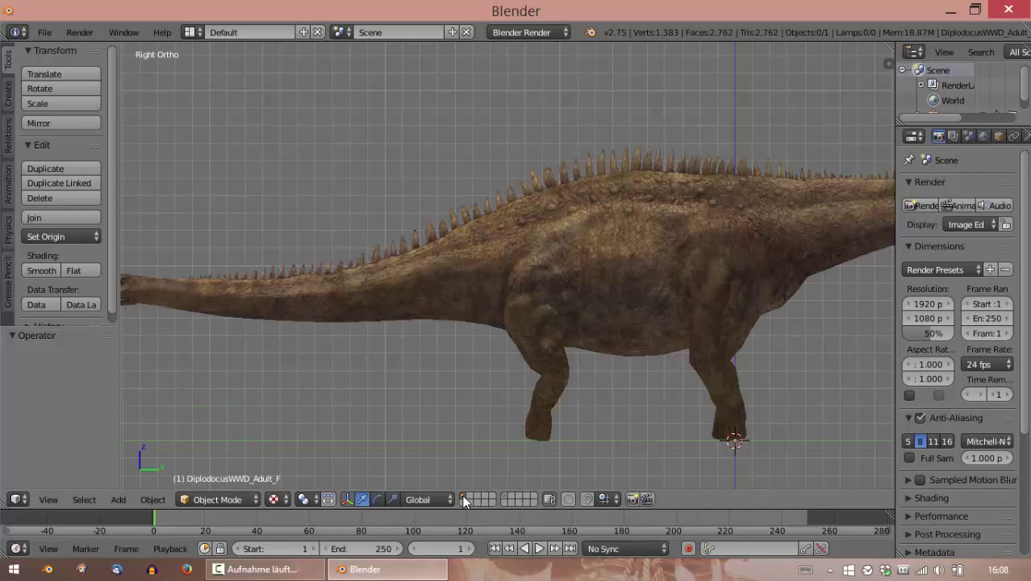
pyautogui.scroll(-4, 421, 220)
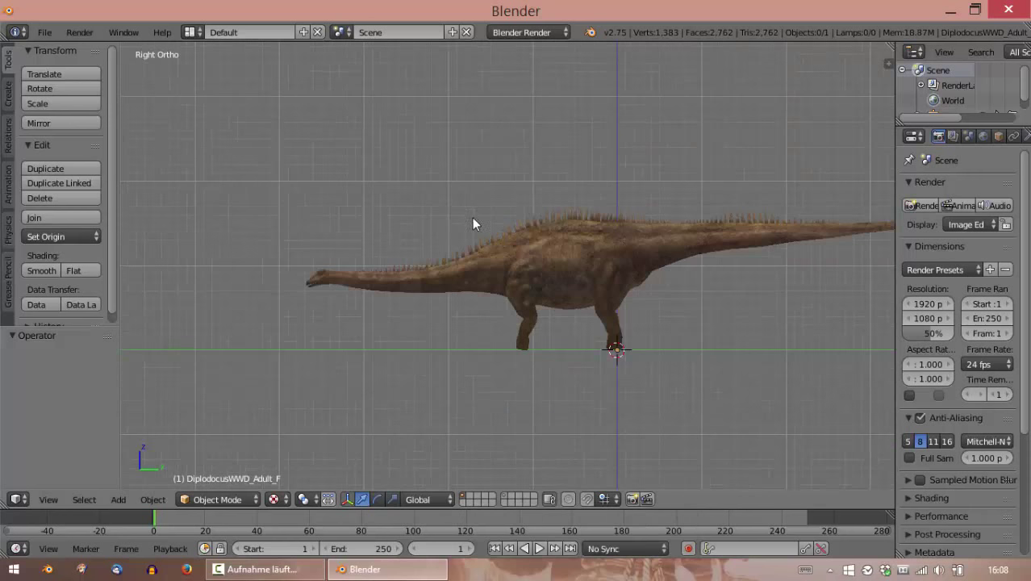
# Show the rig layer and inspect the body, tail and neck collision capsules.
pyautogui.click(506, 498)
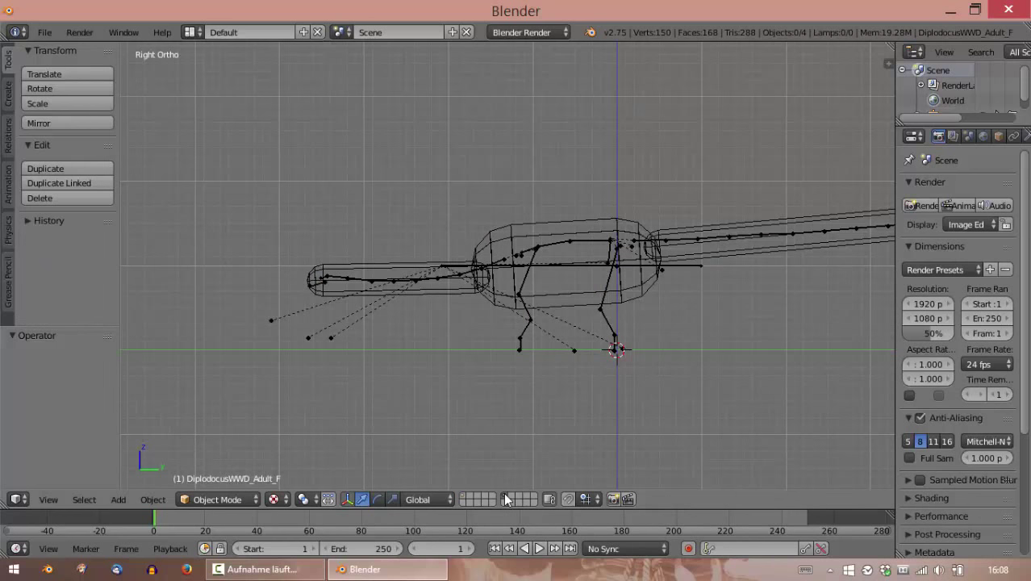
pyautogui.keyDown('shift'); pyautogui.moveTo(524, 310); pyautogui.dragTo(494, 299, button='middle'); pyautogui.keyUp('shift')
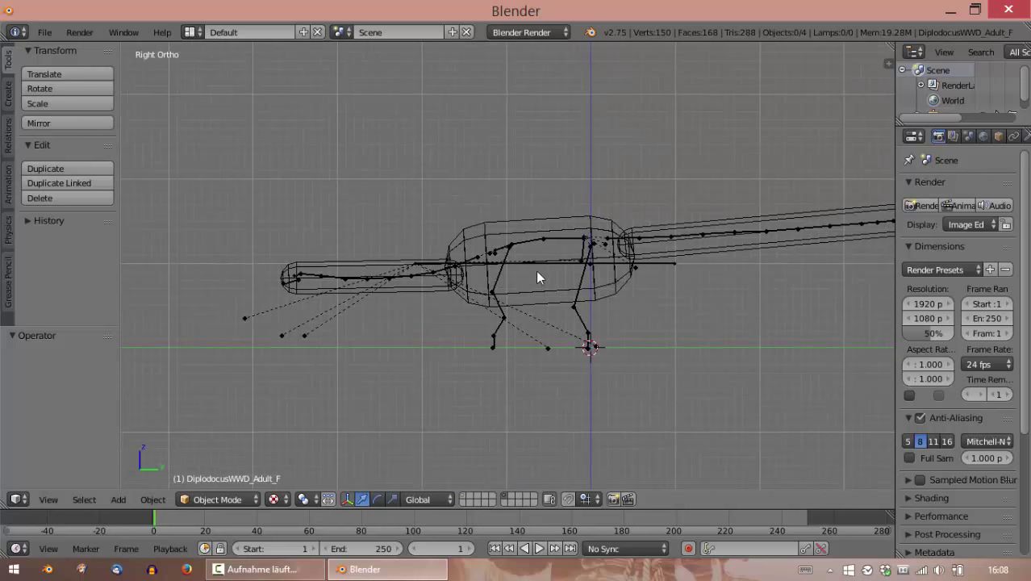
pyautogui.scroll(1, 458, 329)
pyautogui.rightClick(492, 359)
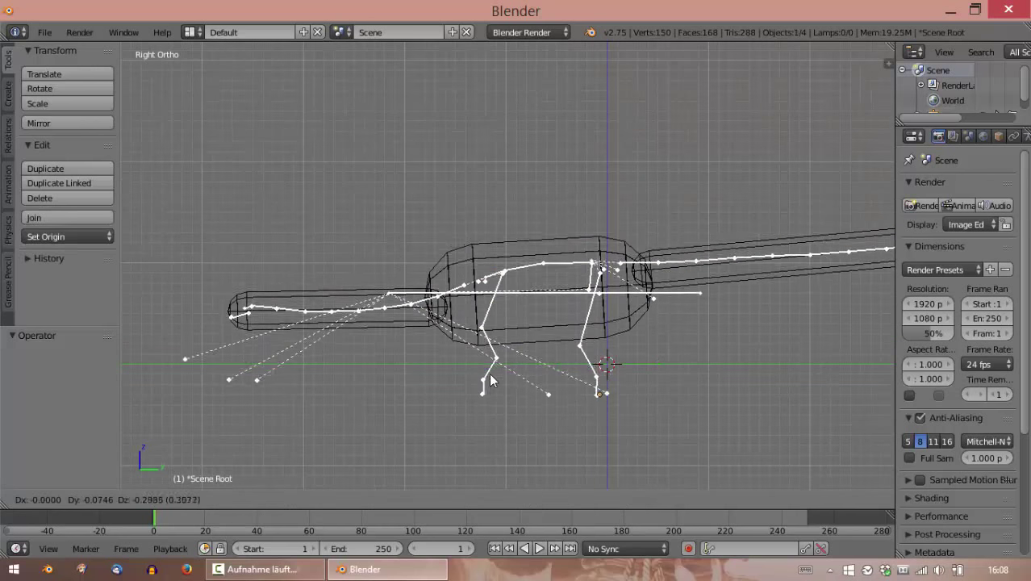
pyautogui.rightClick(532, 303)
pyautogui.rightClick(400, 295)
pyautogui.rightClick(679, 213)
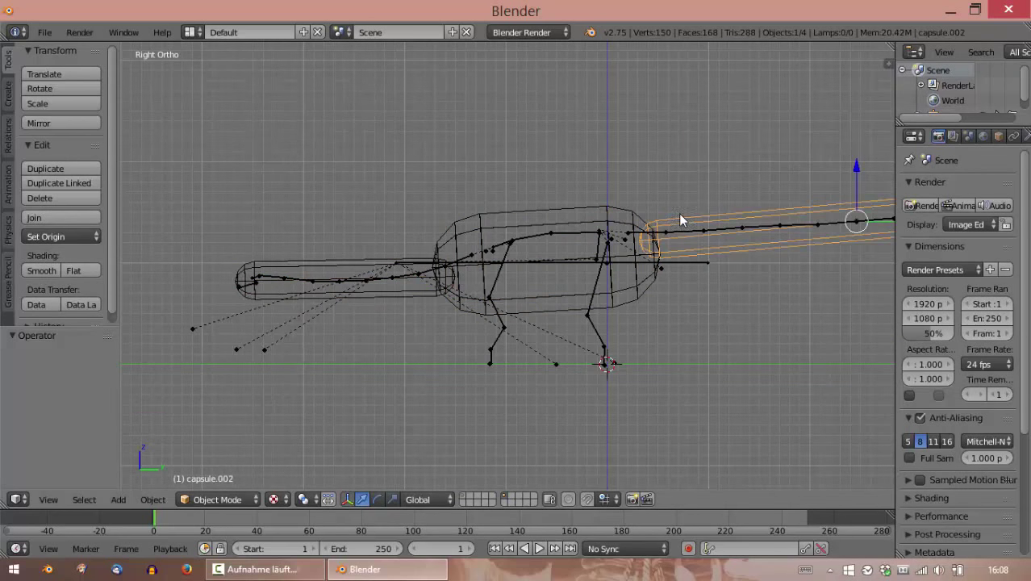
pyautogui.moveTo(349, 233); pyautogui.dragTo(439, 300, button='middle')
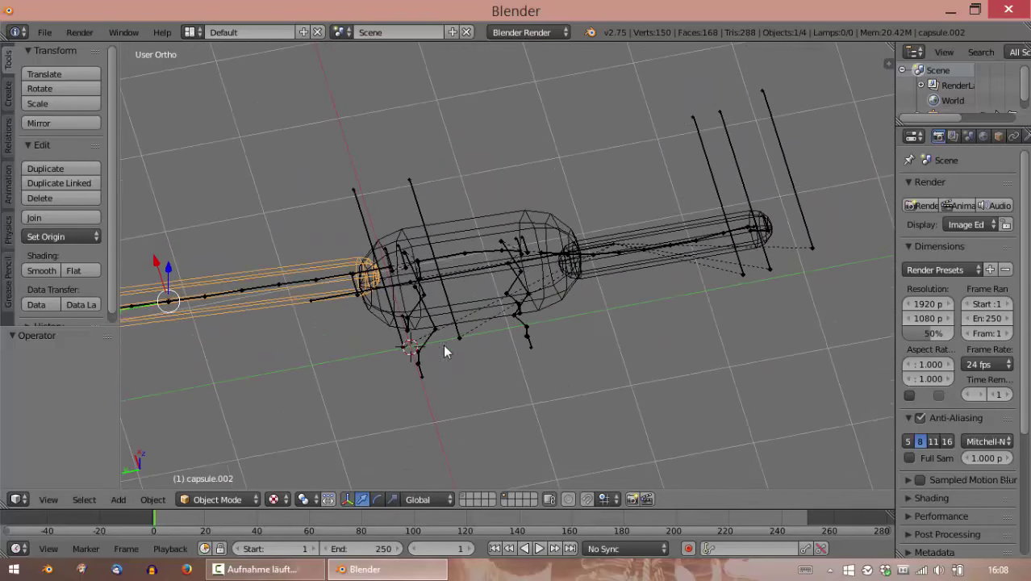
pyautogui.moveTo(446, 351); pyautogui.dragTo(484, 277, button='middle')
# Deselect all, return to Right Ortho view, and switch back to the mesh-only layer.
pyautogui.press('a')
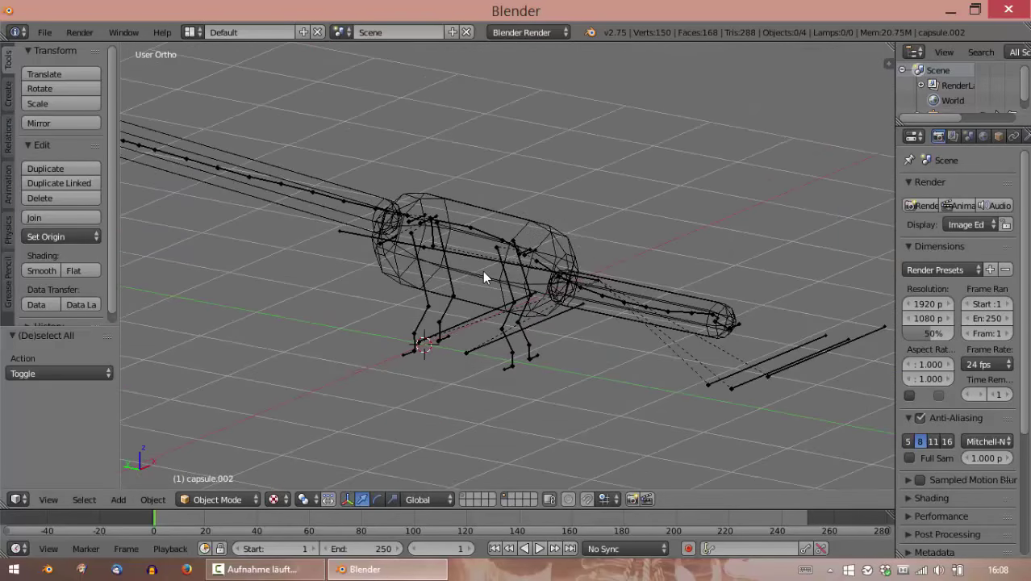
pyautogui.press('KP_3')
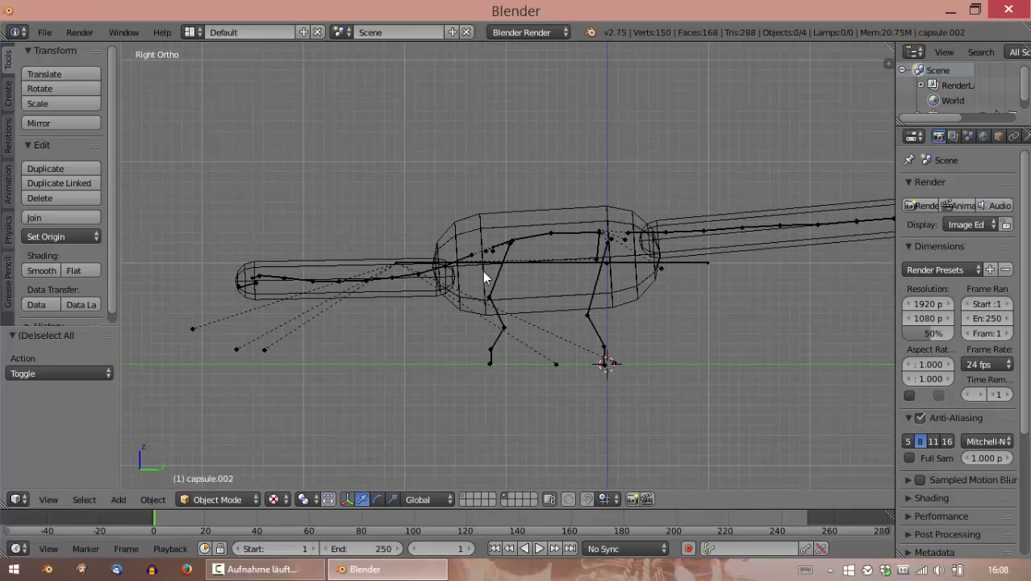
pyautogui.keyDown('shift'); pyautogui.moveTo(445, 236); pyautogui.dragTo(464, 256, button='middle'); pyautogui.keyUp('shift')
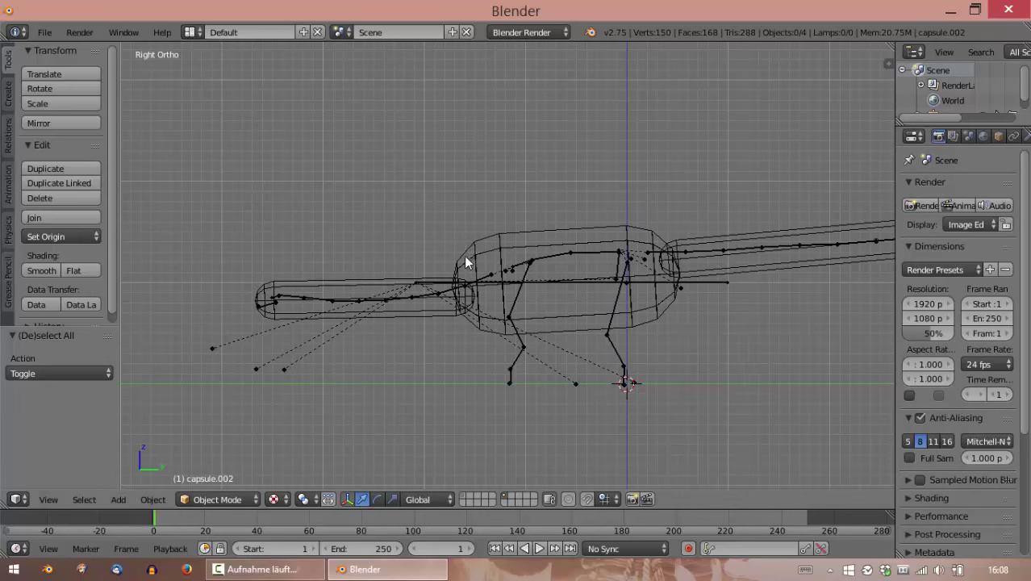
pyautogui.click(466, 497)
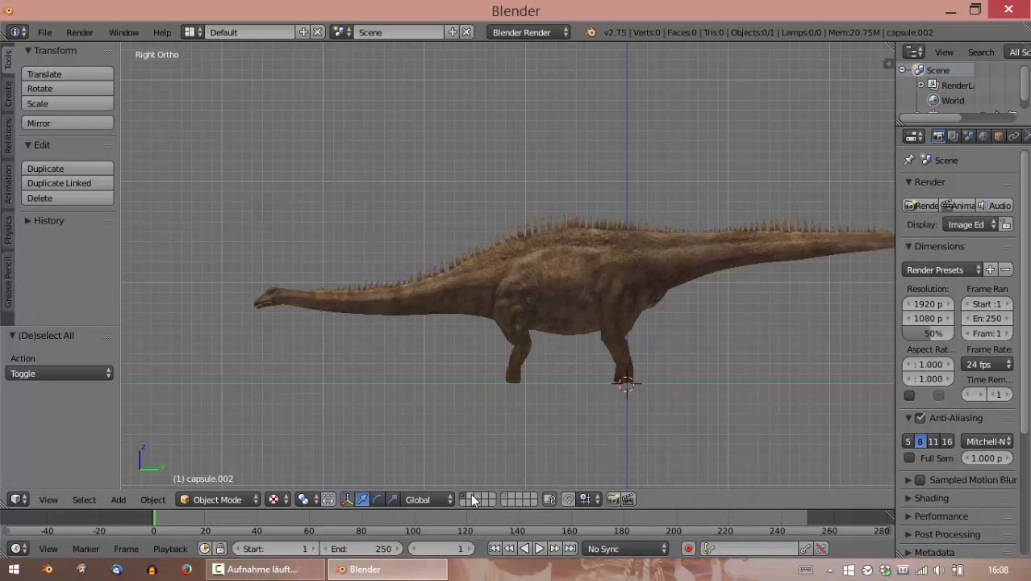
pyautogui.click(475, 499)
pyautogui.click(479, 498)
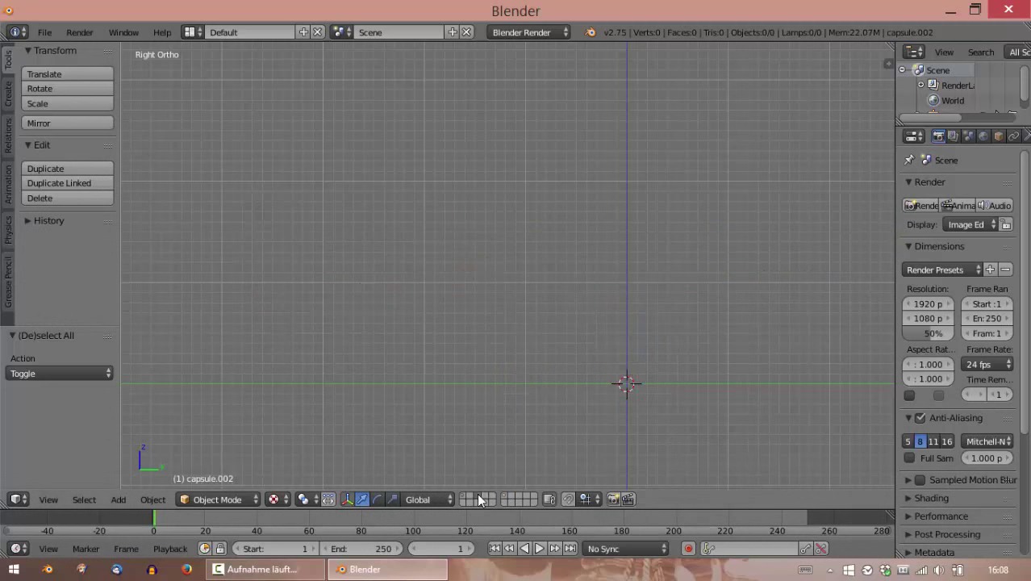
pyautogui.click(466, 498)
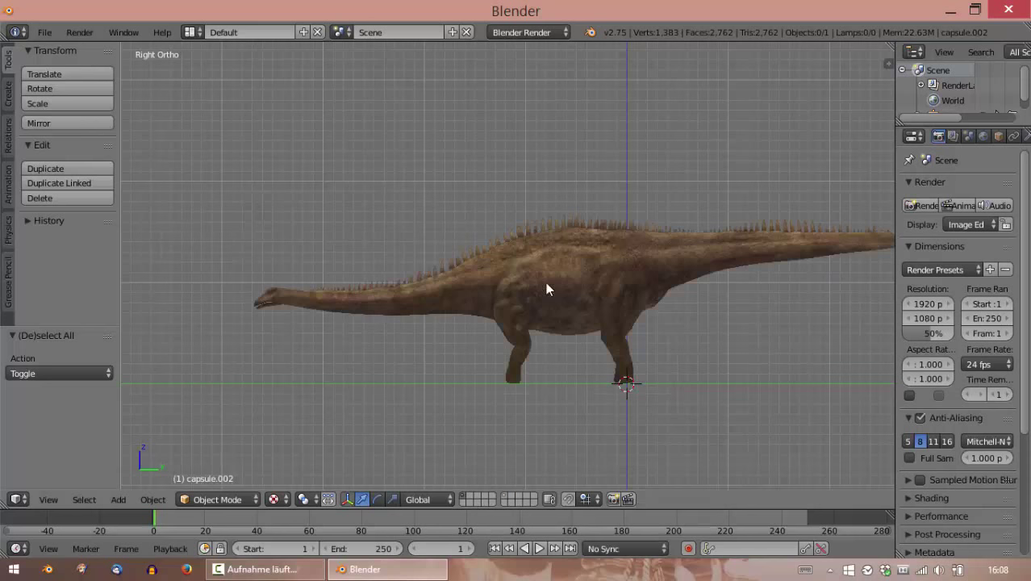
pyautogui.scroll(3, 552, 315)
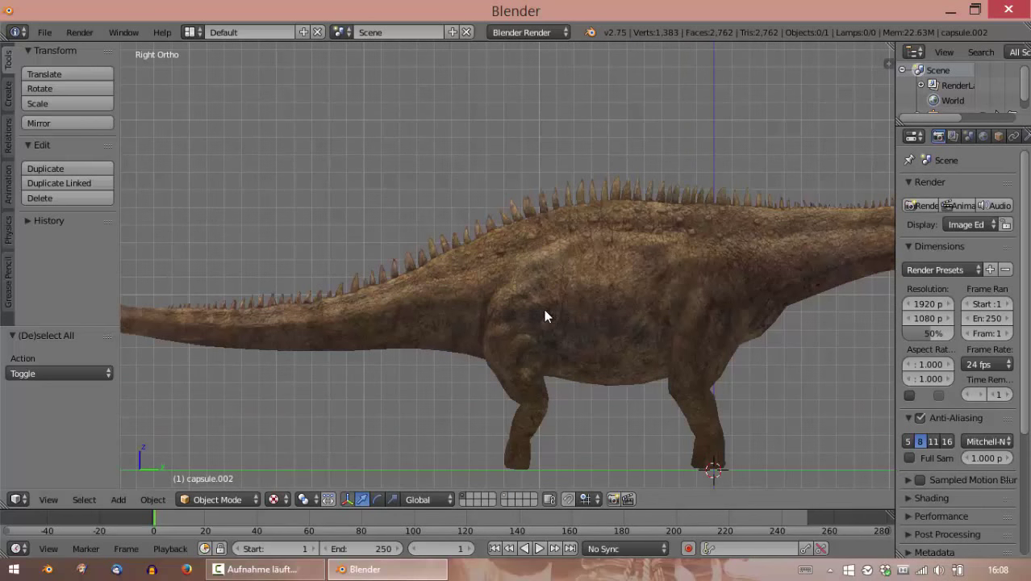
# Select the Diplodocus mesh and widen the Properties editor to show full labels.
pyautogui.scroll(-3, 617, 321)
pyautogui.keyDown('shift'); pyautogui.moveTo(615, 311); pyautogui.dragTo(563, 319, button='middle'); pyautogui.keyUp('shift')
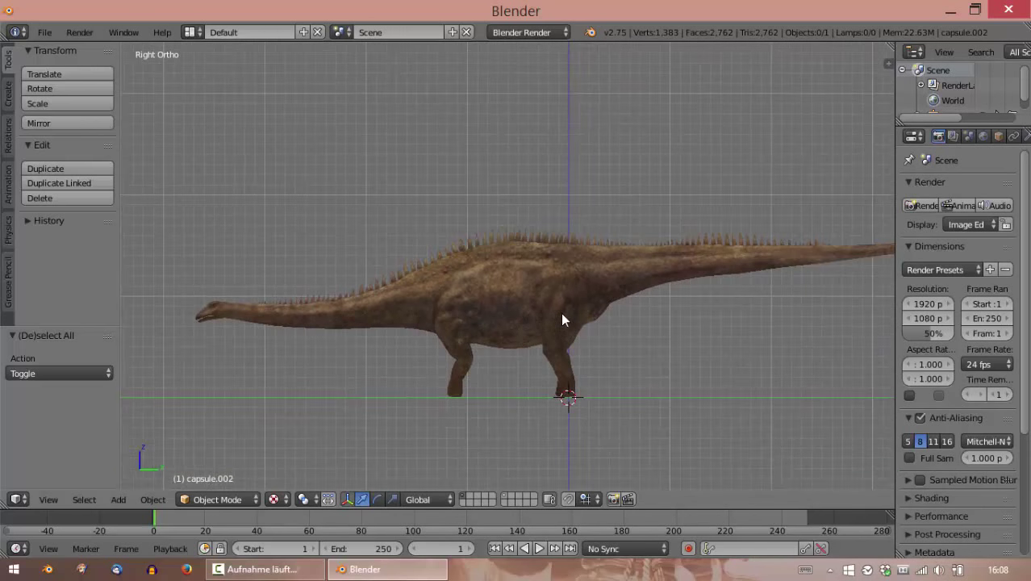
pyautogui.scroll(-3, 566, 268)
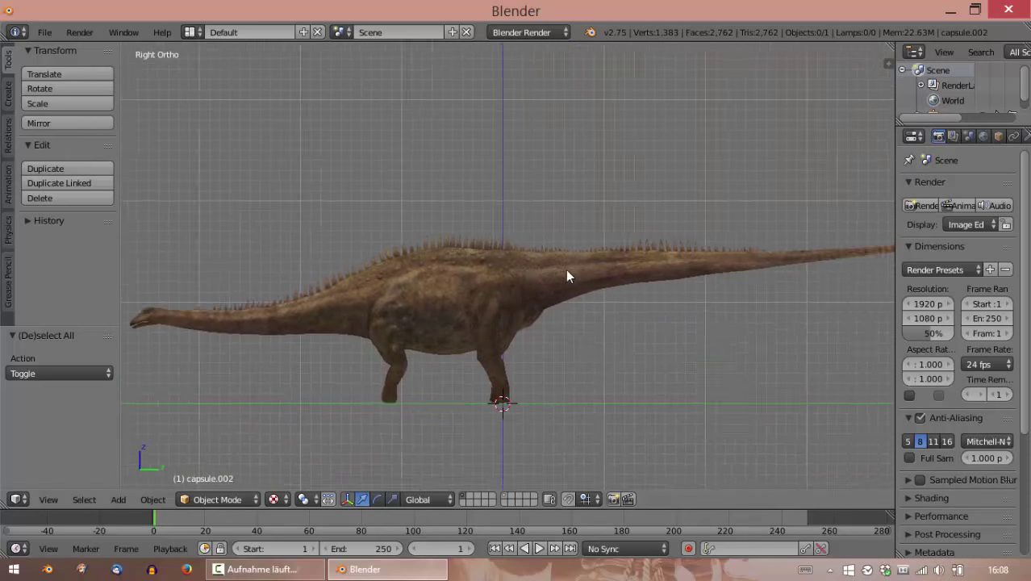
pyautogui.scroll(4, 500, 278)
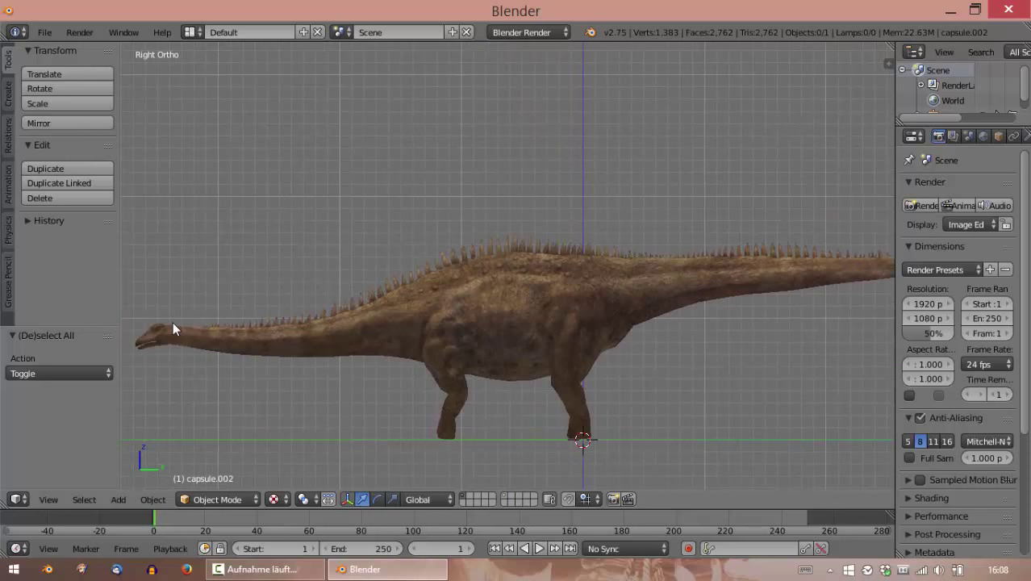
pyautogui.scroll(-2, 753, 230)
pyautogui.scroll(2, 753, 230)
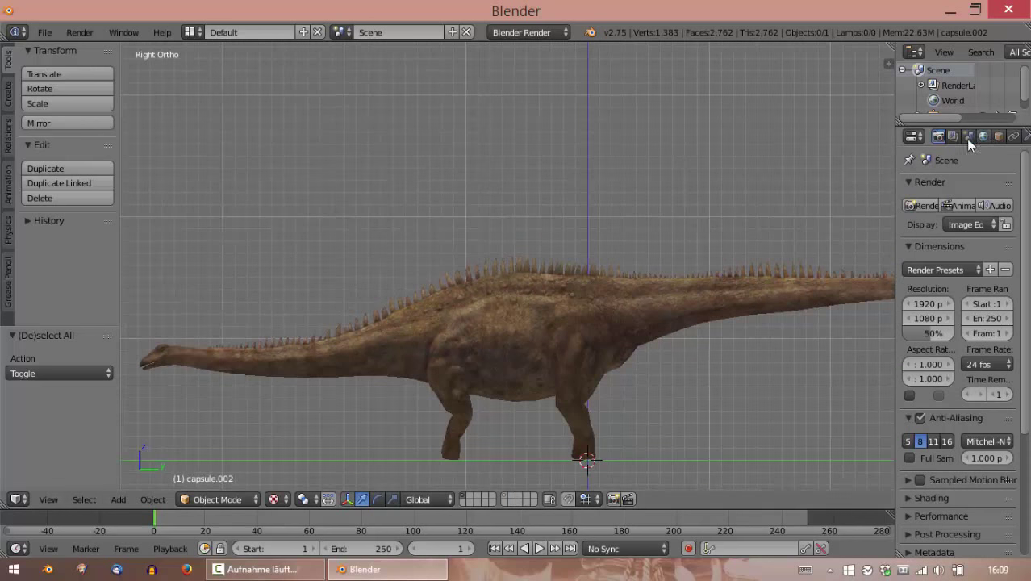
pyautogui.rightClick(519, 317)
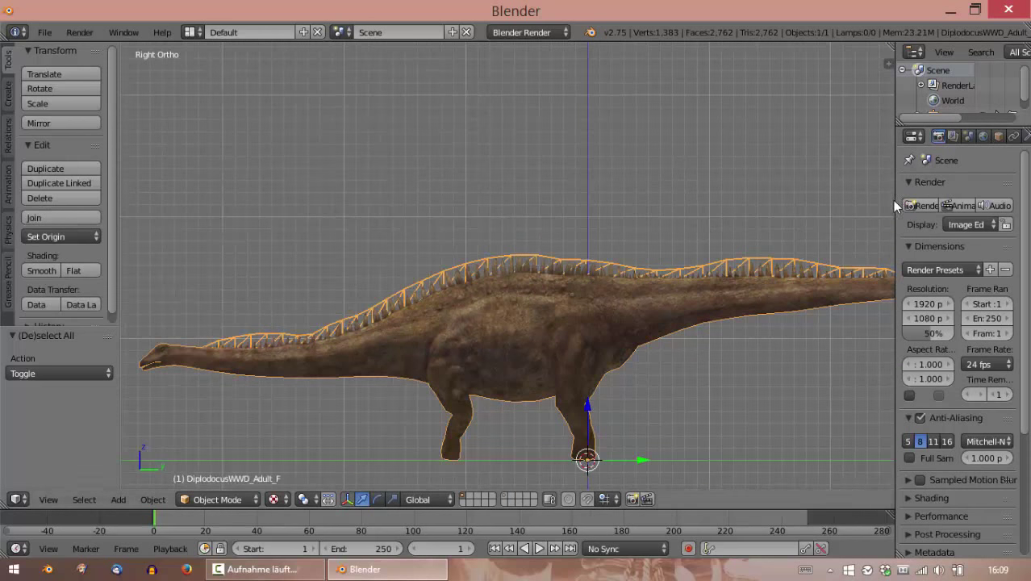
pyautogui.moveTo(893, 201); pyautogui.dragTo(800, 201)
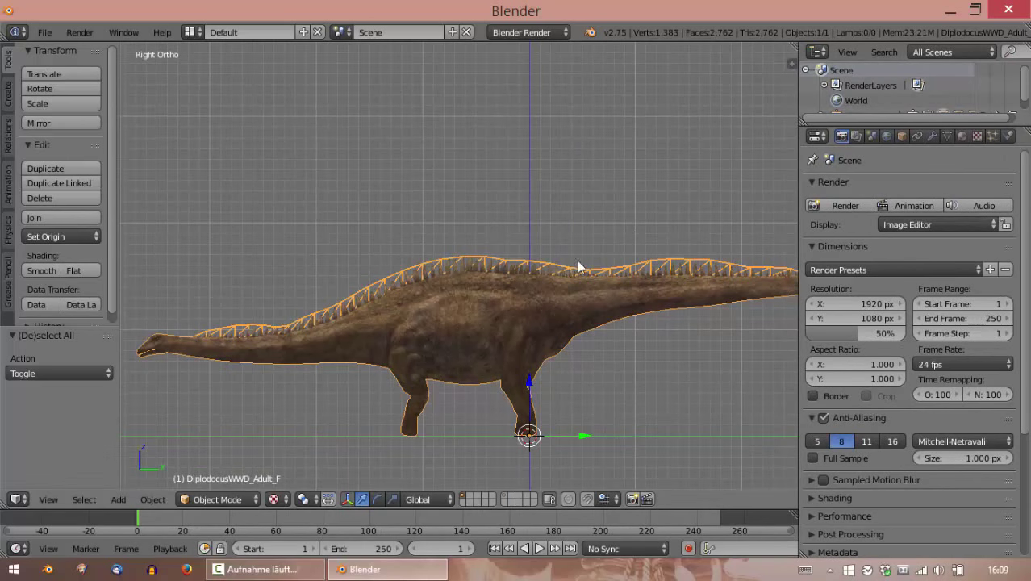
pyautogui.keyDown('shift'); pyautogui.moveTo(548, 283); pyautogui.dragTo(567, 286, button='middle'); pyautogui.keyUp('shift')
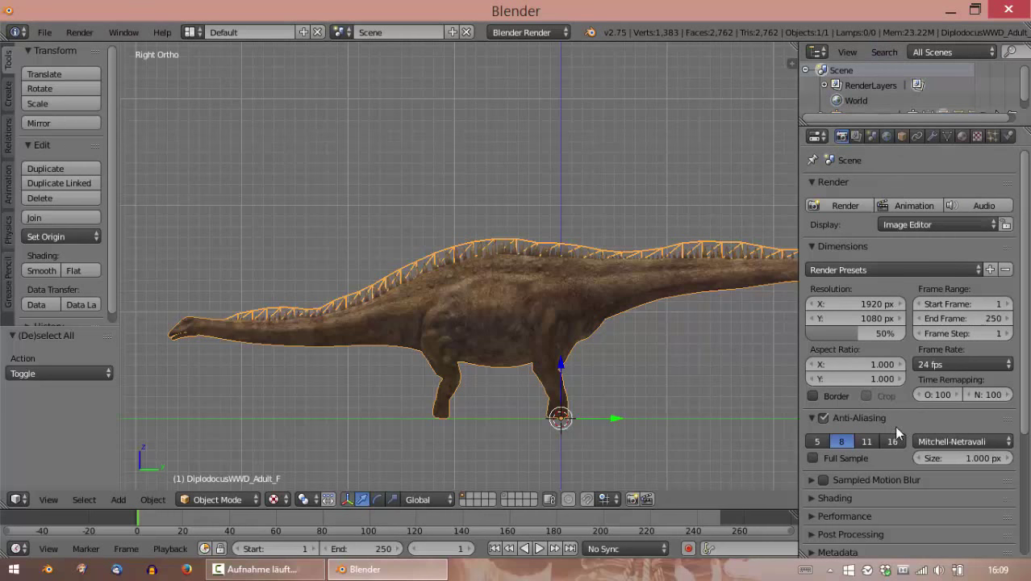
# Rename the dinosaur's material from DiplodocusWWD_Adult_F to Test_Adult_F.
pyautogui.click(962, 136)
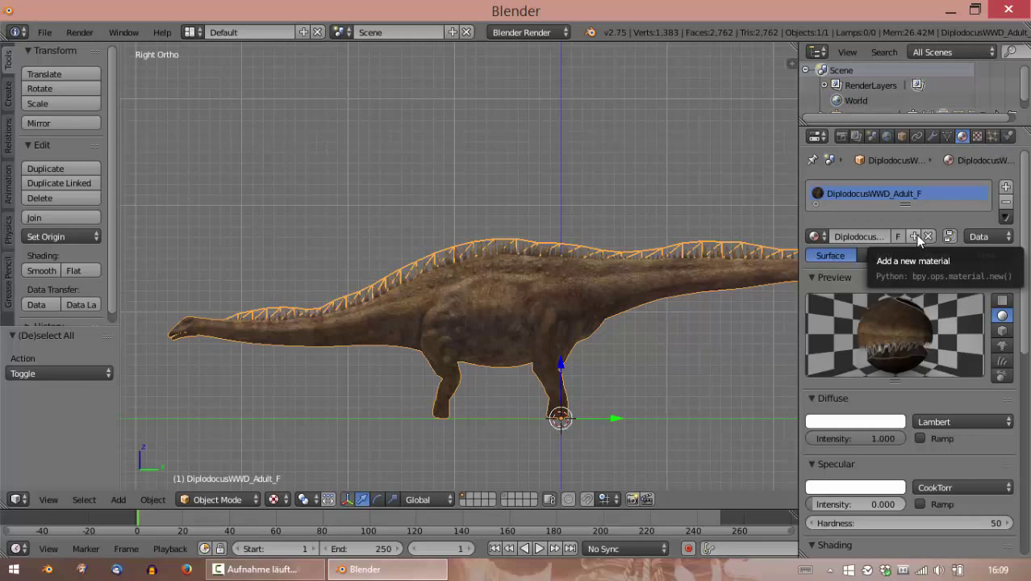
pyautogui.doubleClick(876, 235)
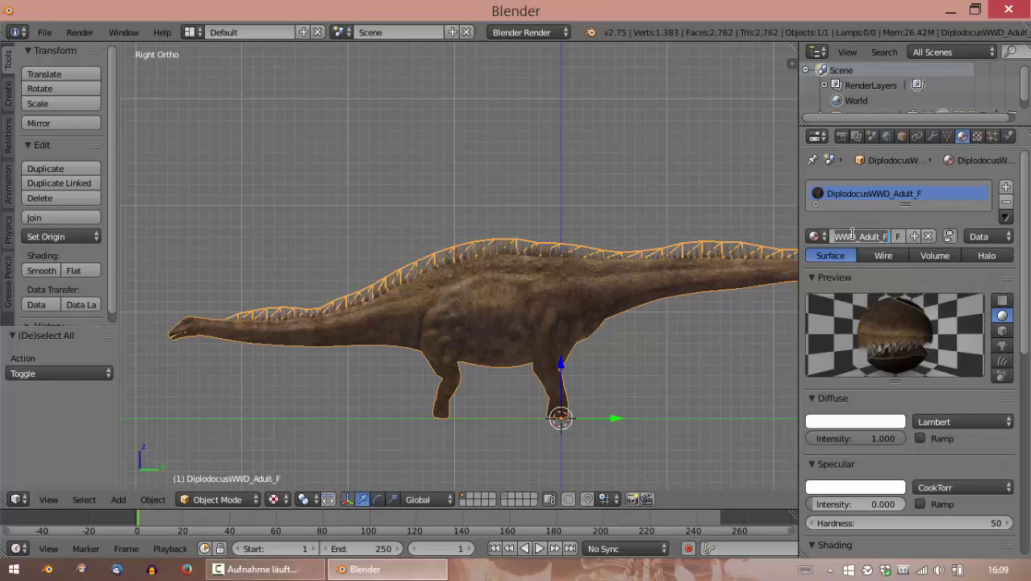
pyautogui.moveTo(852, 234); pyautogui.dragTo(655, 234)
pyautogui.write('T')
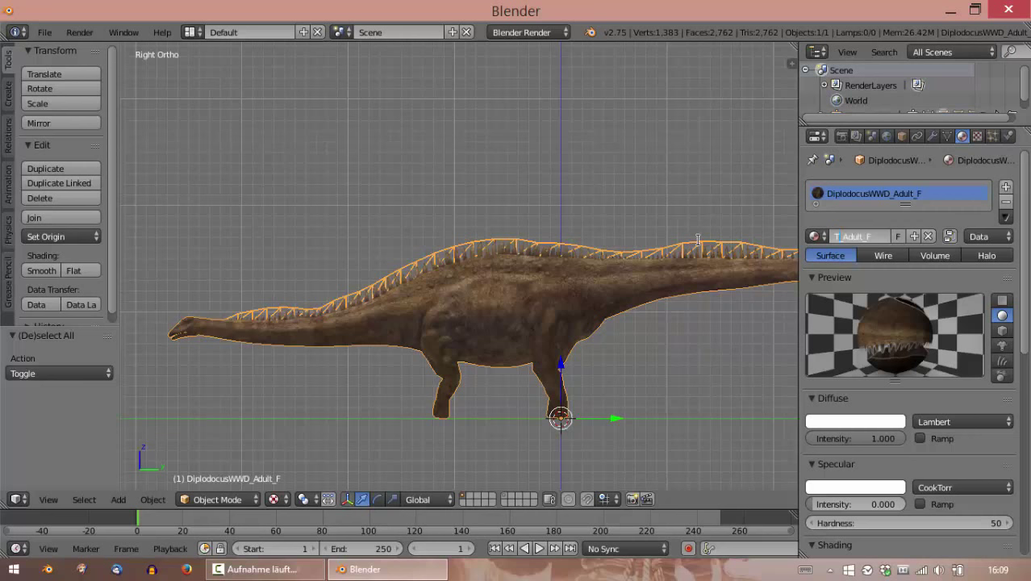
pyautogui.write('est')
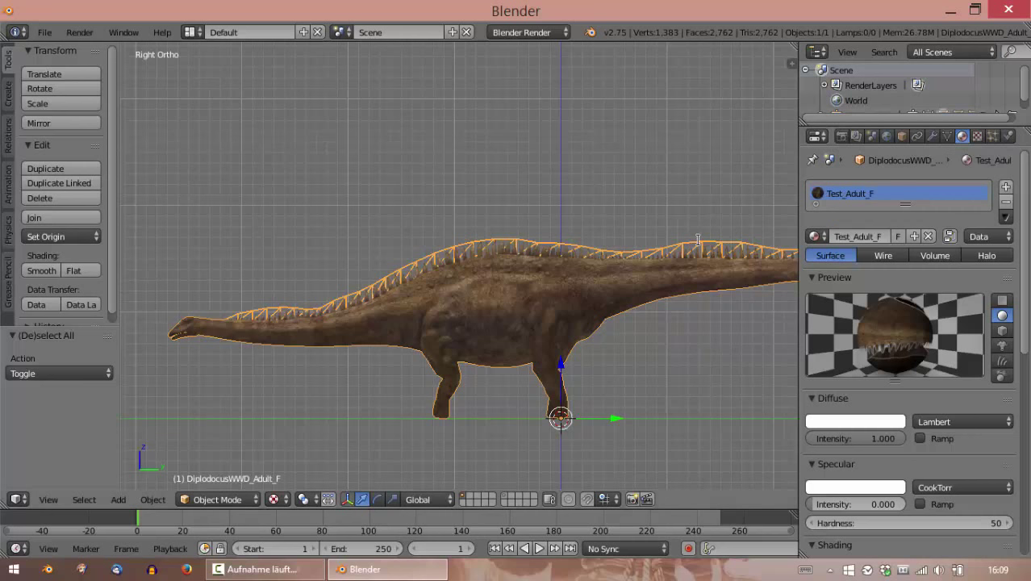
pyautogui.press('Return')
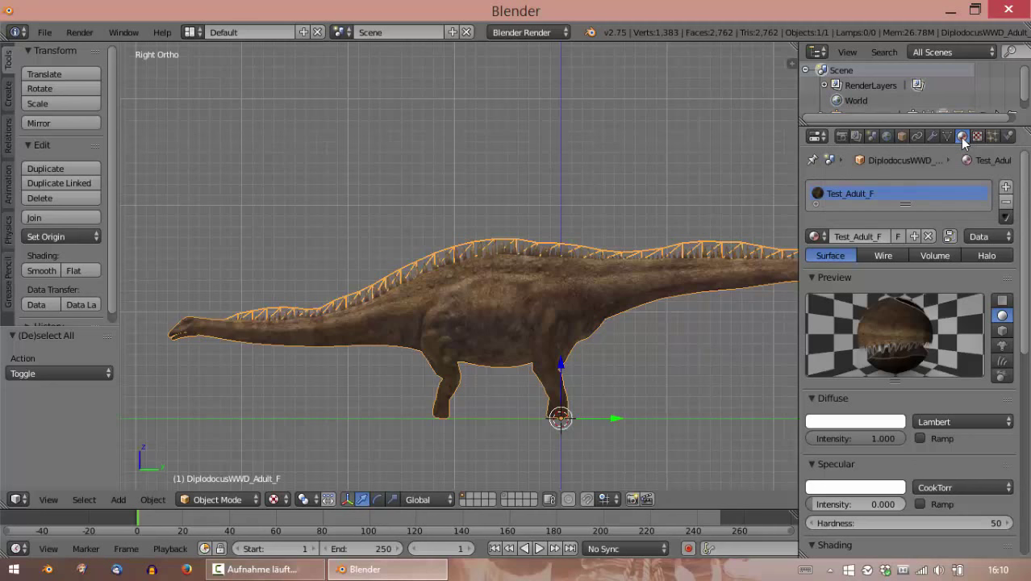
# Load Test_Adult_F.dds as the texture image, turning the preview skin green.
pyautogui.scroll(-3, 925, 292)
pyautogui.scroll(-3, 925, 291)
pyautogui.scroll(6, 951, 186)
pyautogui.click(975, 136)
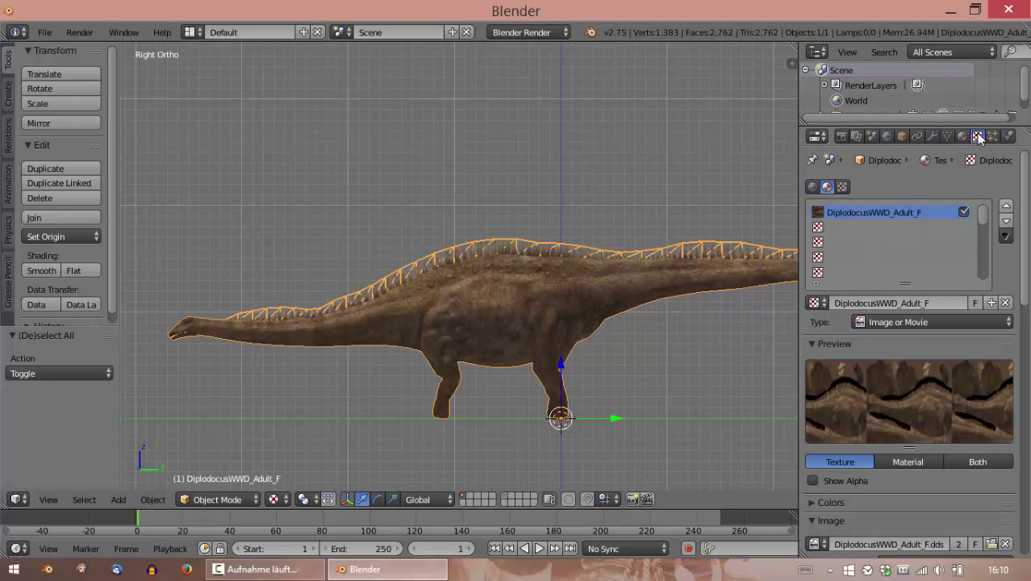
pyautogui.scroll(-2, 972, 164)
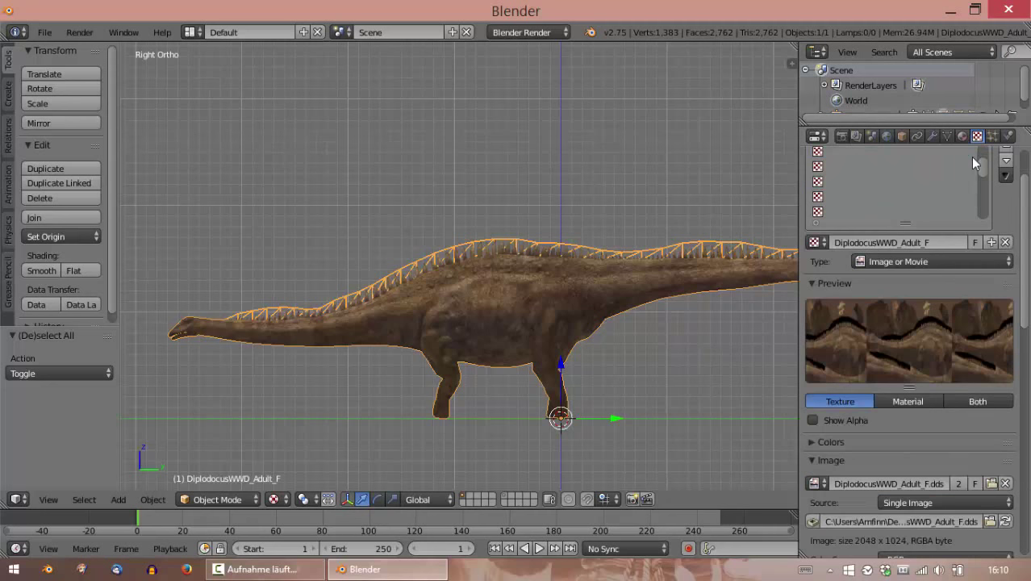
pyautogui.click(993, 483)
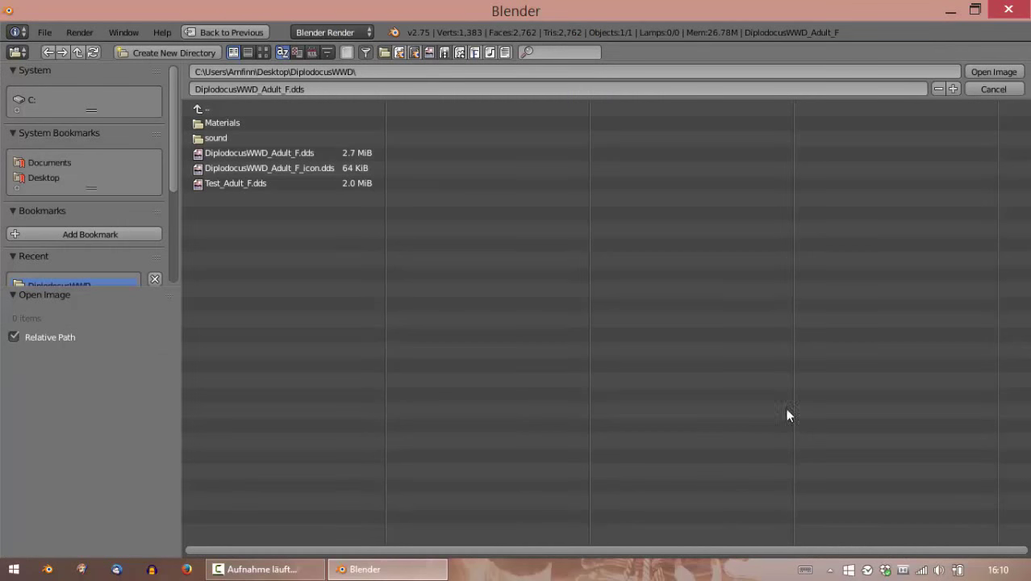
pyautogui.click(237, 184)
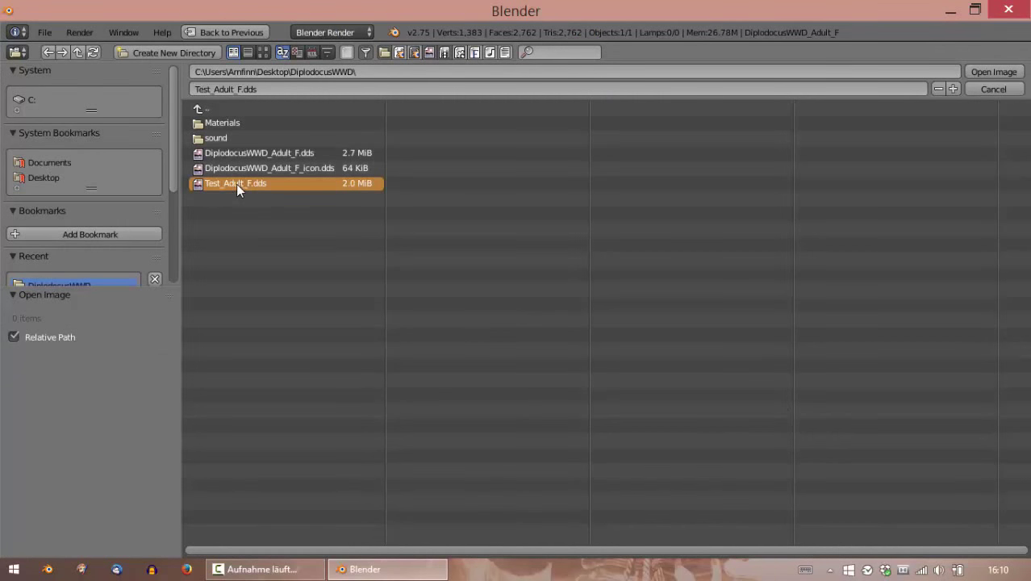
pyautogui.click(992, 71)
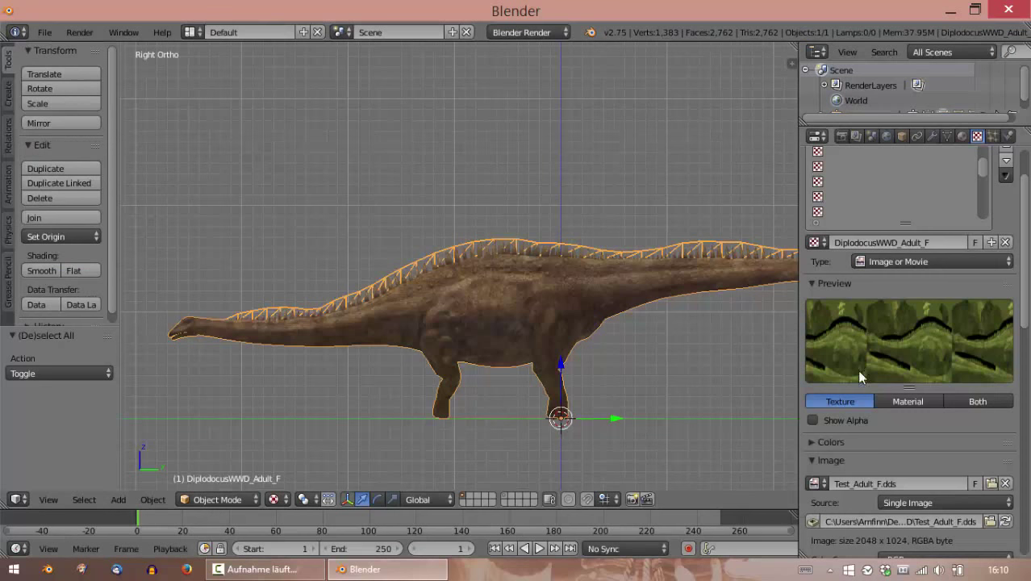
pyautogui.scroll(-3, 900, 348)
pyautogui.scroll(5, 923, 258)
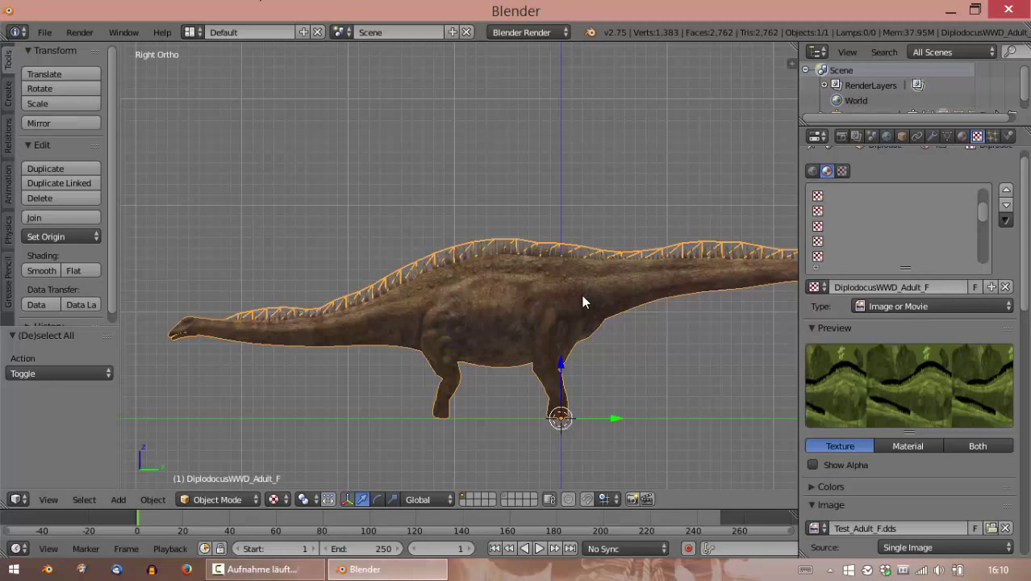
# Split the 3D view and turn the left area into a UV/Image Editor.
pyautogui.keyDown('shift'); pyautogui.moveTo(358, 250); pyautogui.dragTo(518, 254, button='middle'); pyautogui.keyUp('shift')
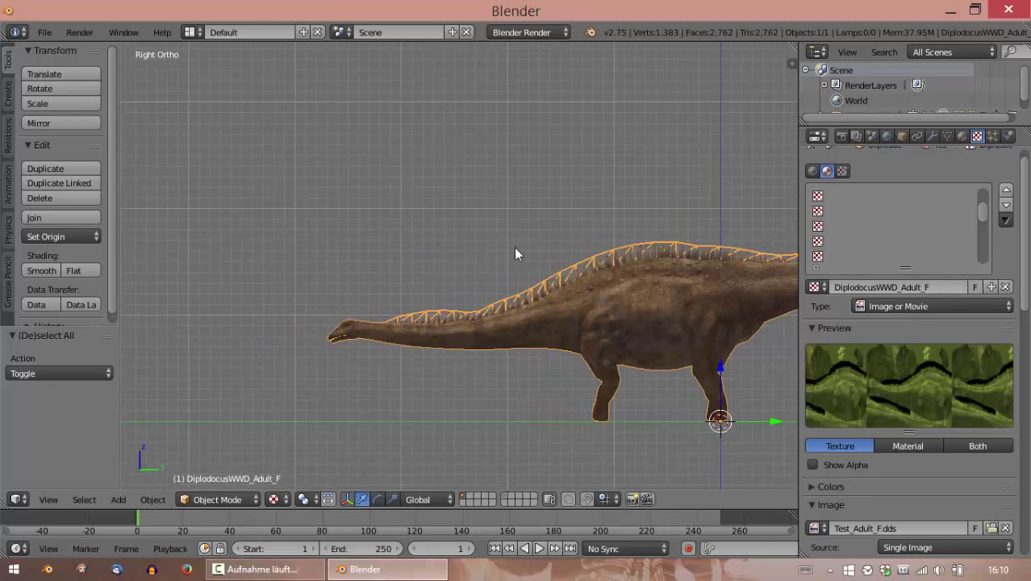
pyautogui.keyDown('shift'); pyautogui.moveTo(592, 301); pyautogui.dragTo(518, 293, button='middle'); pyautogui.keyUp('shift')
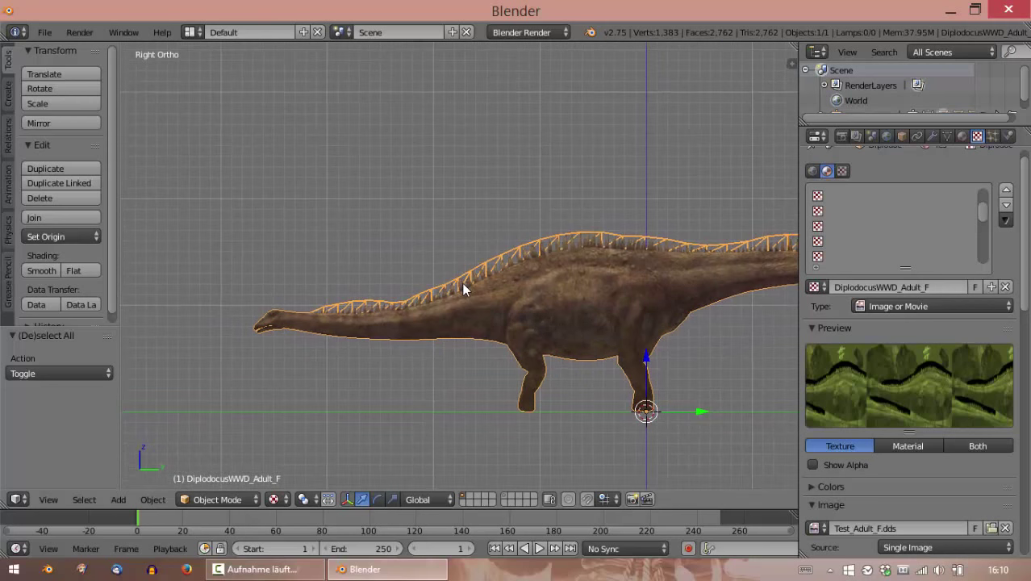
pyautogui.rightClick(215, 42)
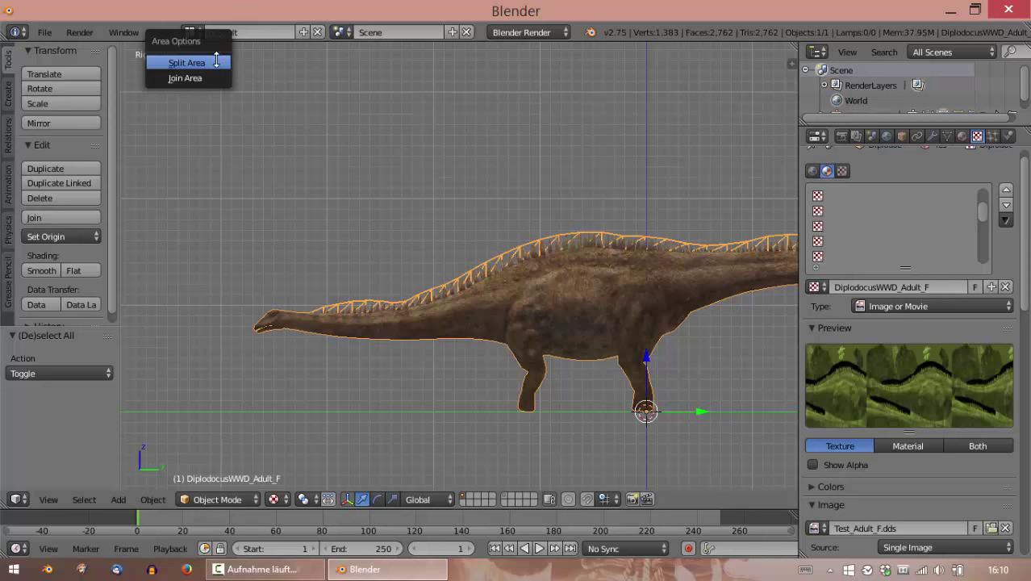
pyautogui.click(217, 60)
pyautogui.click(252, 242)
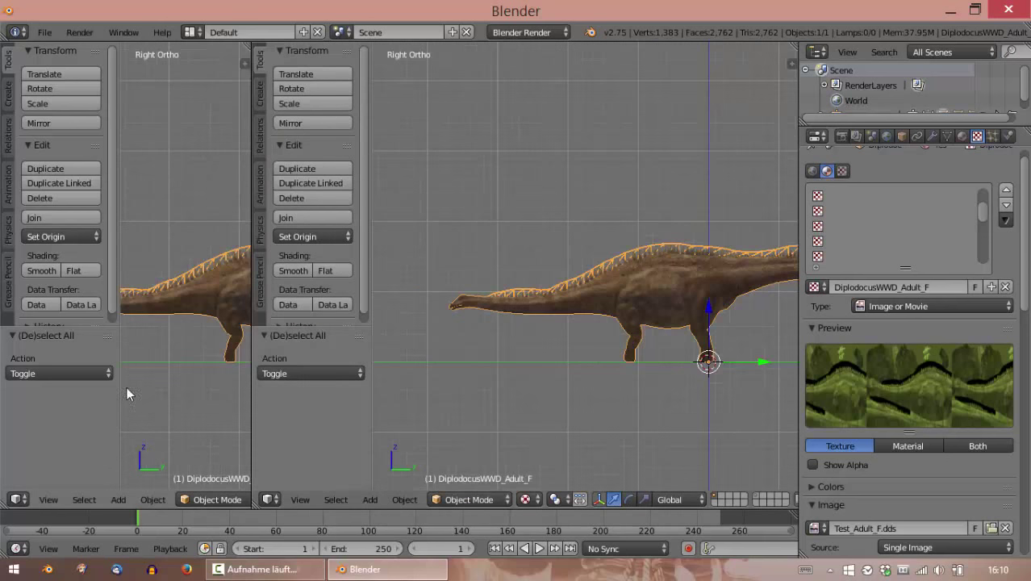
pyautogui.click(18, 500)
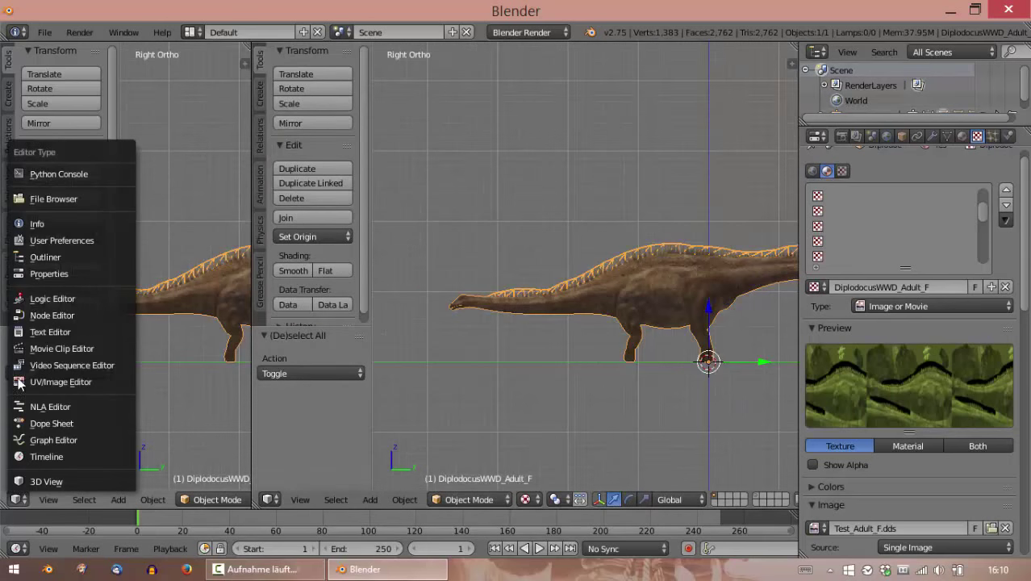
pyautogui.click(47, 381)
# Assign the Test_Adult_F.dds image to the whole mesh in Edit Mode, then deselect.
pyautogui.press('Tab')
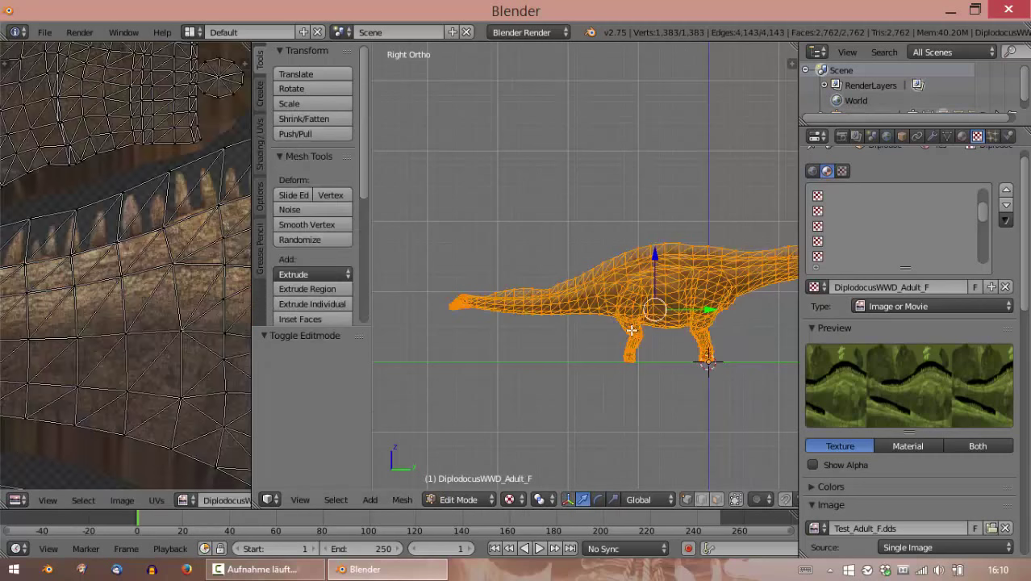
pyautogui.press('a')
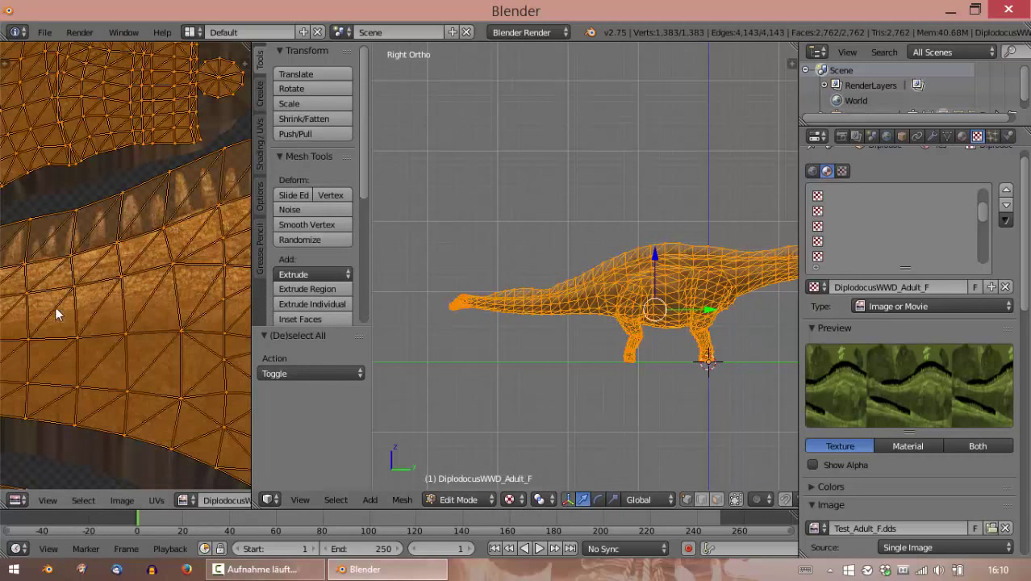
pyautogui.click(184, 499)
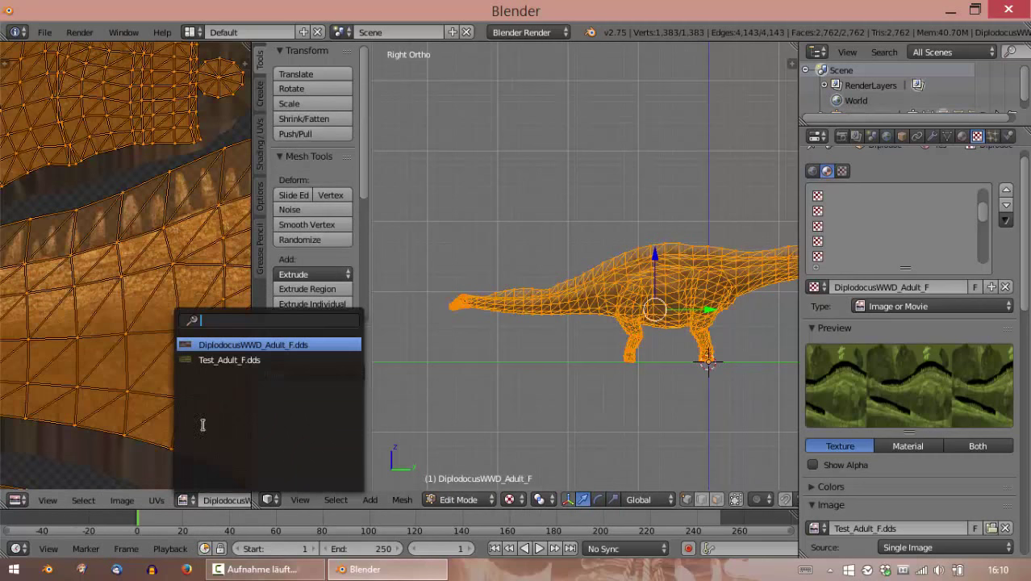
pyautogui.click(229, 360)
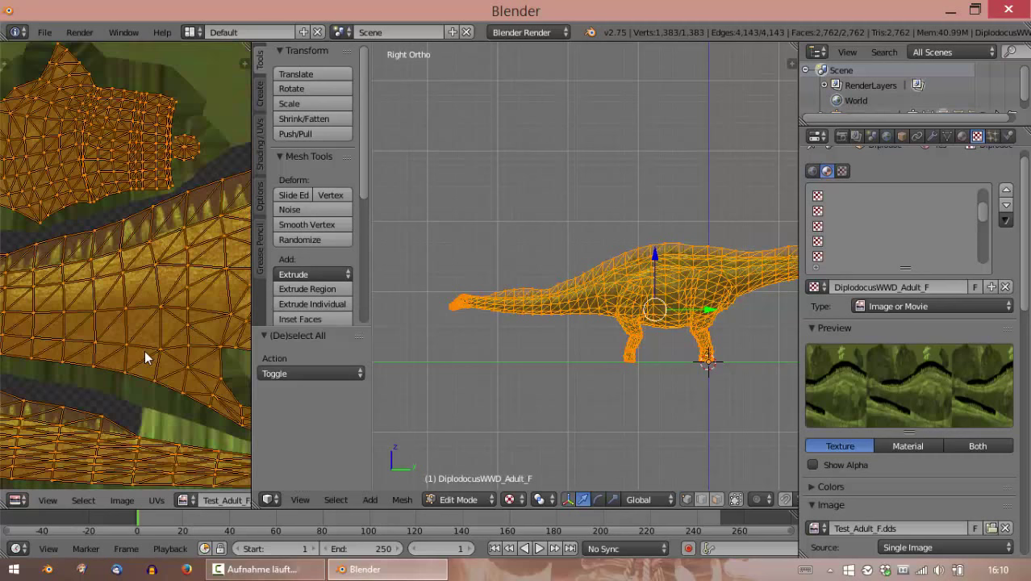
pyautogui.press('Tab')
pyautogui.scroll(5, 607, 342)
pyautogui.press('a')
# Widen the 3D view over the image editor to show the green dinosaur.
pyautogui.keyDown('shift'); pyautogui.moveTo(632, 339); pyautogui.dragTo(592, 299, button='middle'); pyautogui.keyUp('shift')
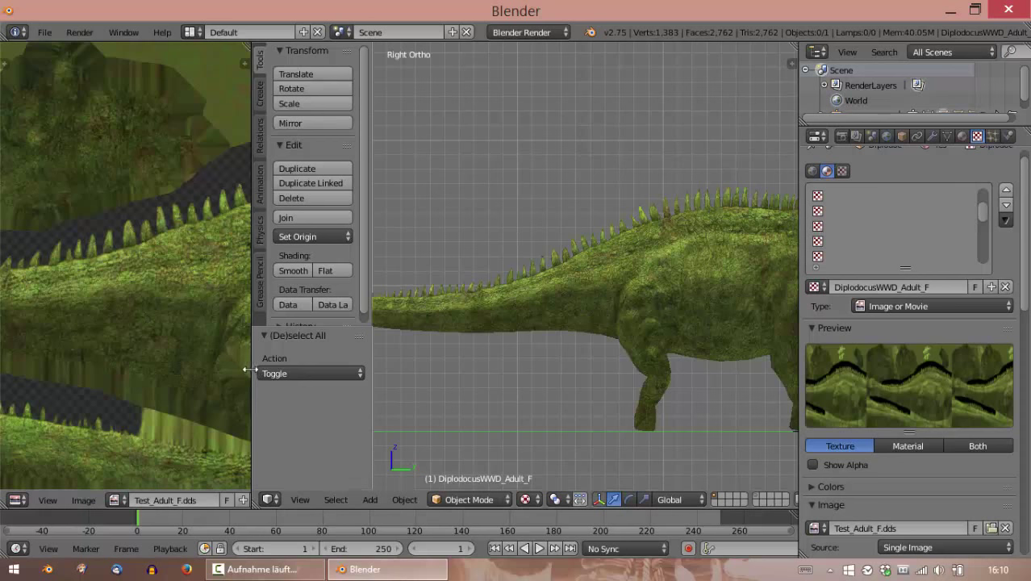
pyautogui.moveTo(251, 370); pyautogui.dragTo(4, 367)
pyautogui.scroll(-4, 428, 311)
pyautogui.scroll(4, 561, 283)
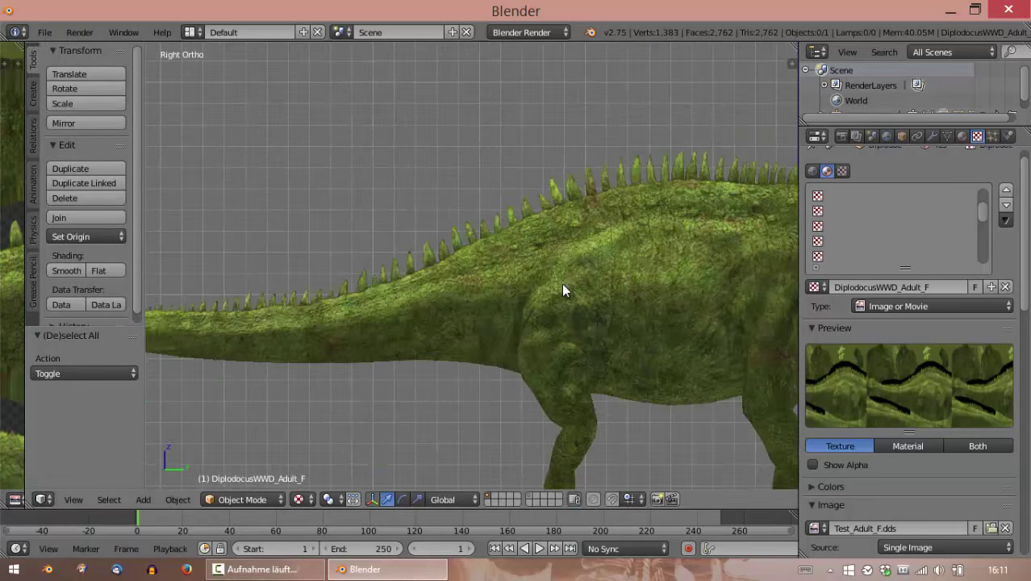
pyautogui.keyDown('shift'); pyautogui.moveTo(417, 255); pyautogui.dragTo(445, 352, button='middle'); pyautogui.keyUp('shift')
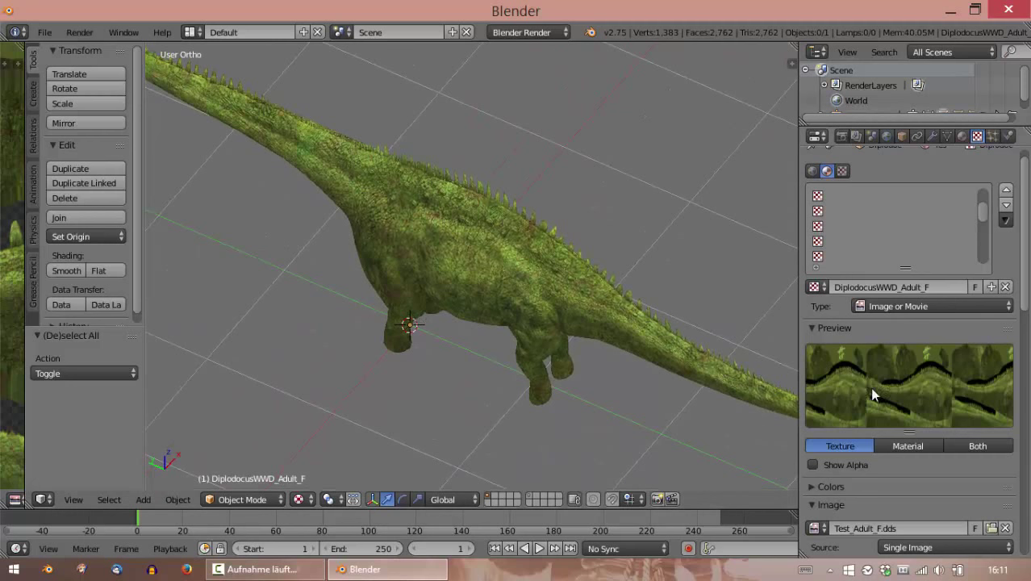
pyautogui.scroll(-5, 860, 327)
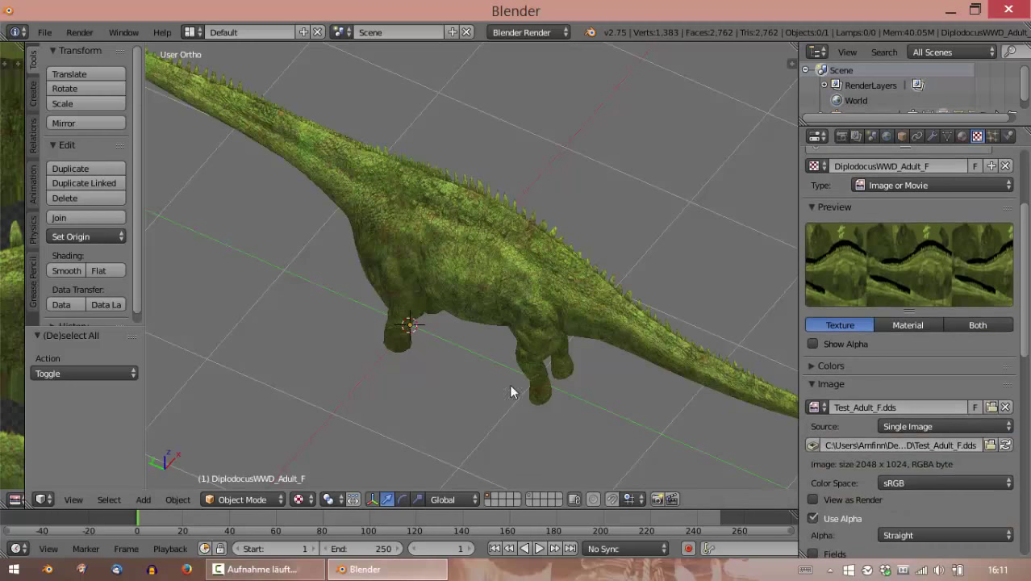
pyautogui.moveTo(510, 391); pyautogui.dragTo(476, 322, button='middle')
pyautogui.moveTo(454, 242); pyautogui.dragTo(411, 234, button='middle')
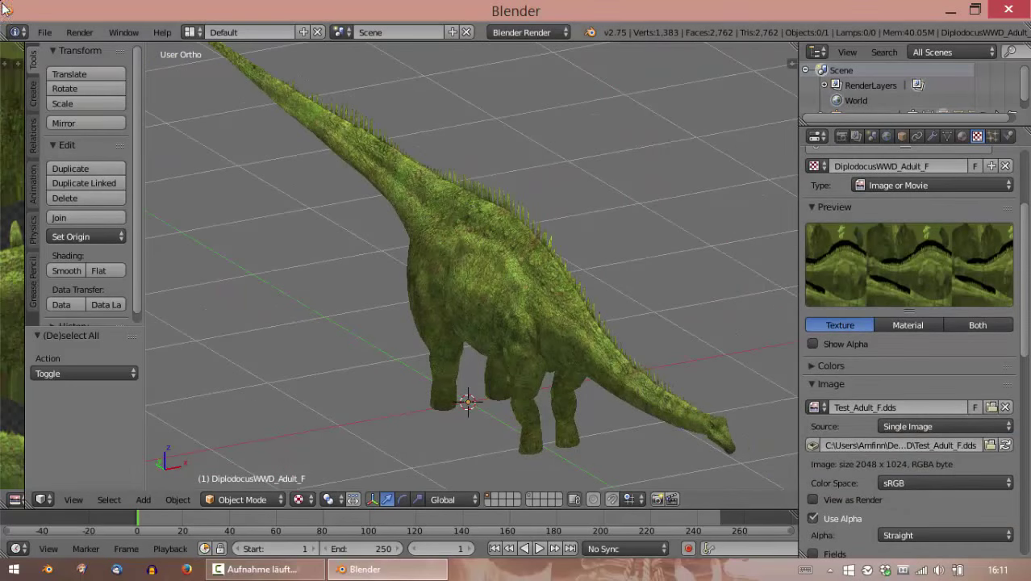
# Export the model as Blue Fang file Test_Adult_F.bfb in the recent DiplodocusWWD folder.
pyautogui.click(45, 32)
pyautogui.moveTo(59, 322)
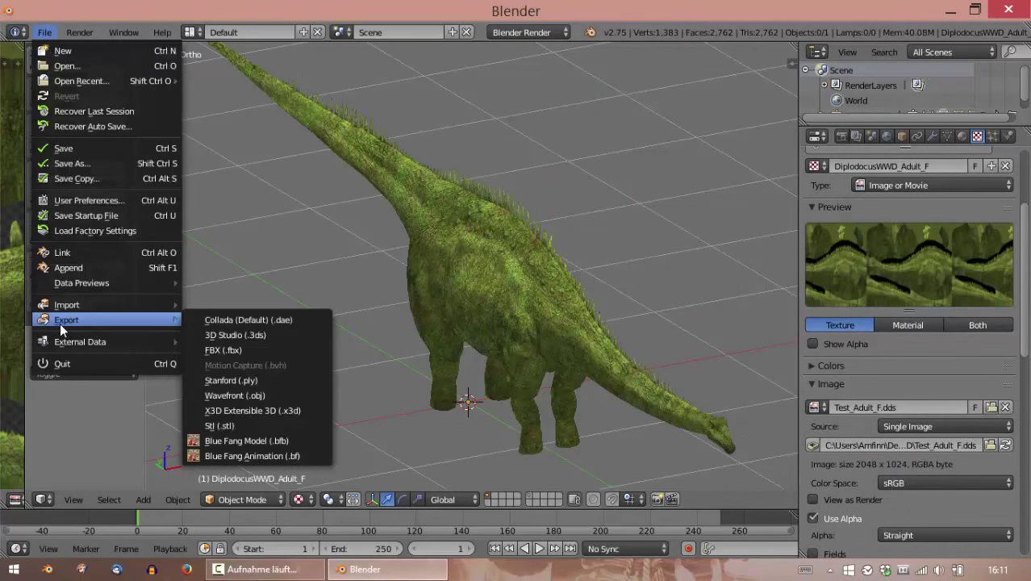
pyautogui.click(238, 440)
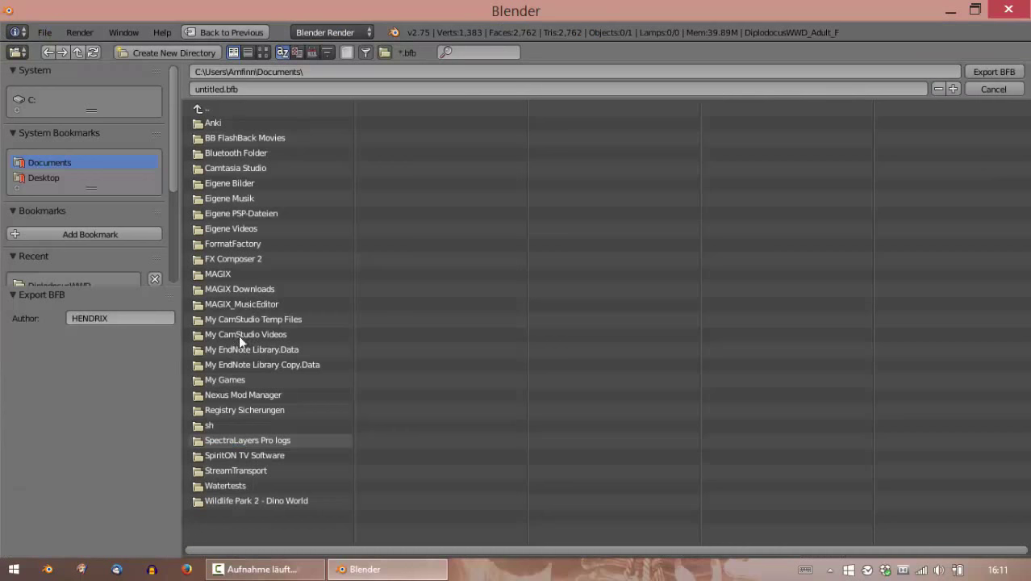
pyautogui.click(78, 274)
pyautogui.click(260, 88)
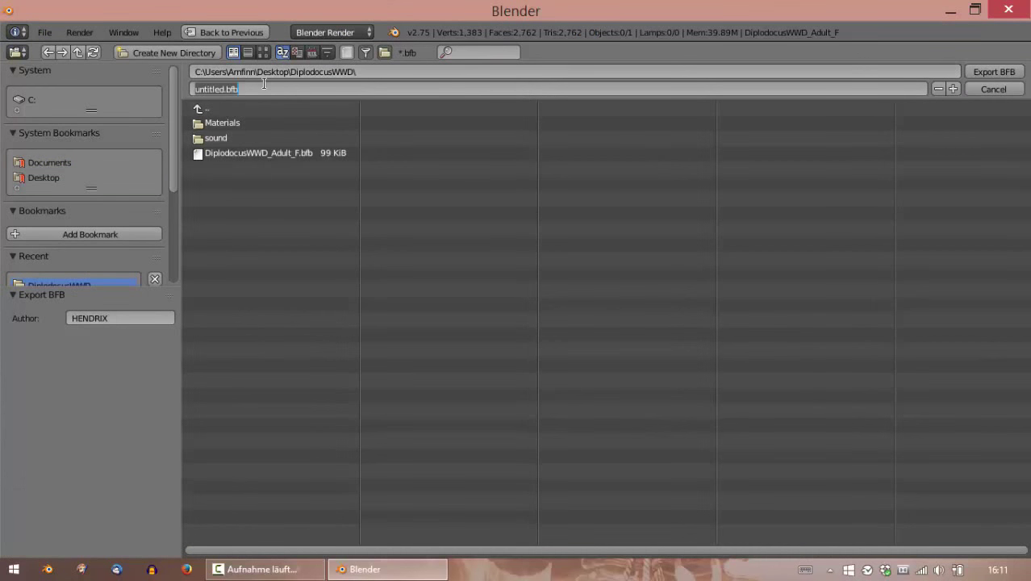
pyautogui.write('Test_Adult_F')
pyautogui.press('Return')
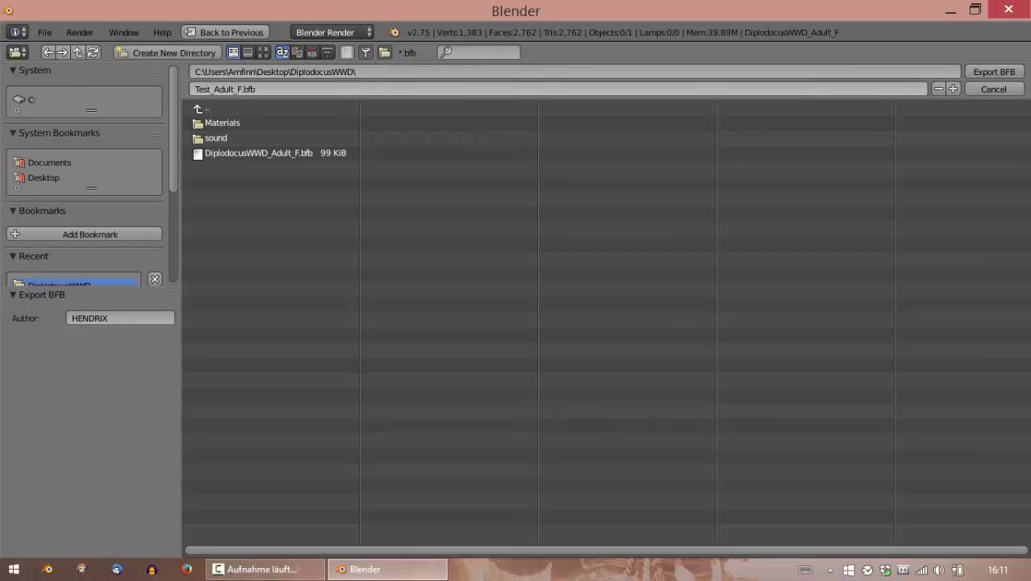
pyautogui.click(994, 72)
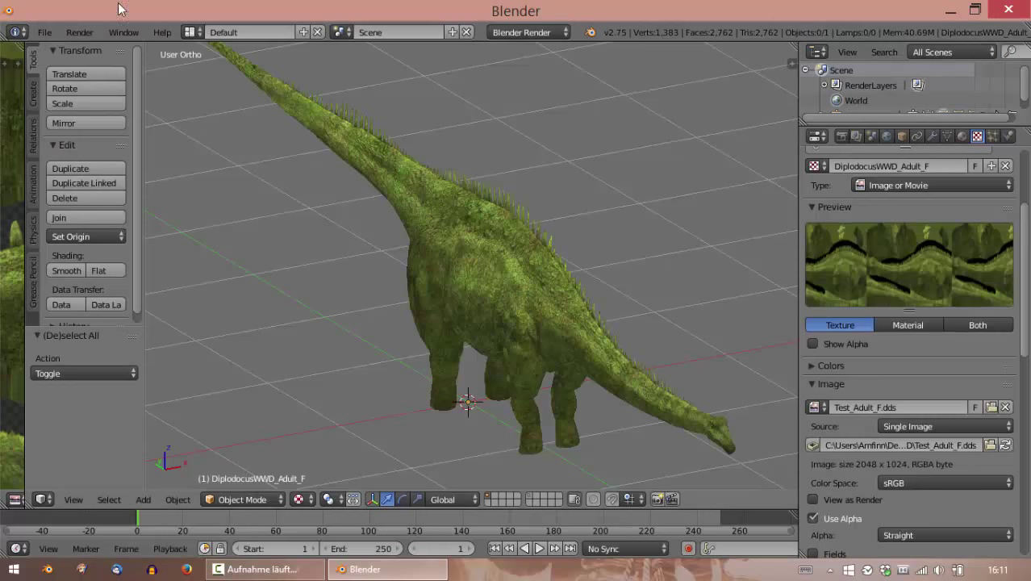
# Start a fresh scene by reloading the start-up file.
pyautogui.click(44, 32)
pyautogui.click(61, 51)
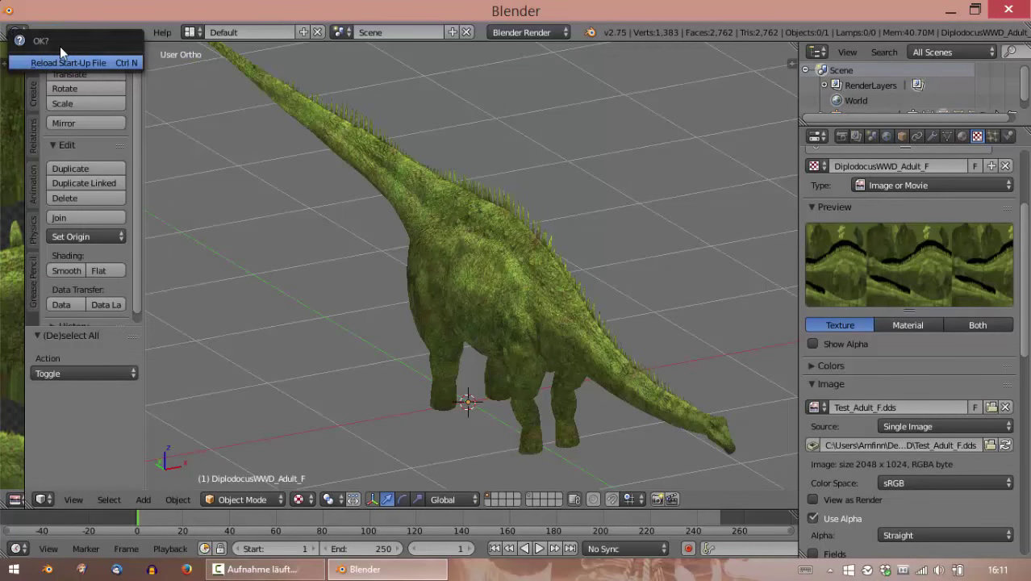
pyautogui.click(74, 62)
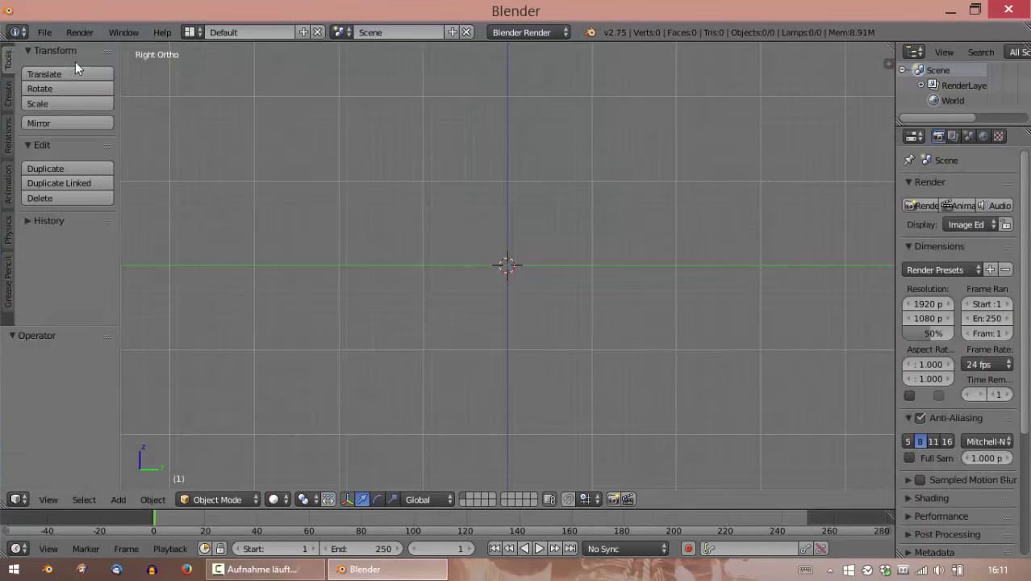
# Import Test_Adult_F.bfb from the DiplodocusWWD folder as a Blue Fang model.
pyautogui.click(45, 32)
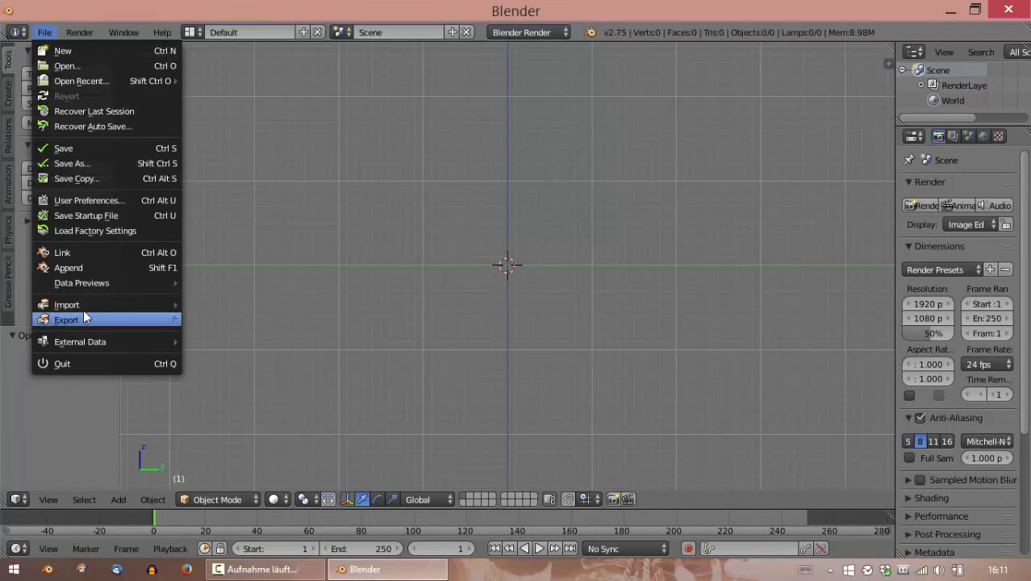
pyautogui.click(45, 33)
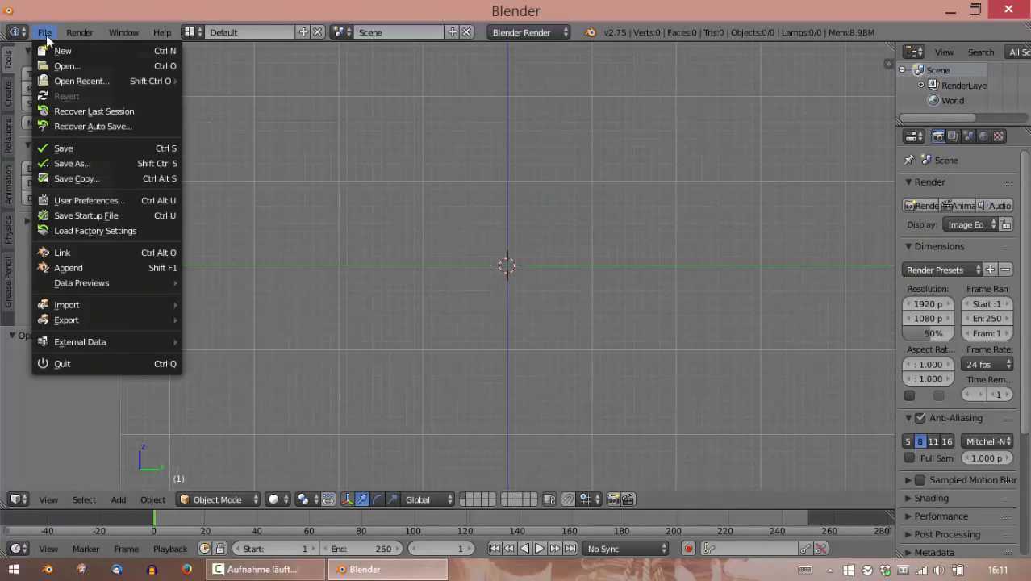
pyautogui.moveTo(91, 305)
pyautogui.click(287, 436)
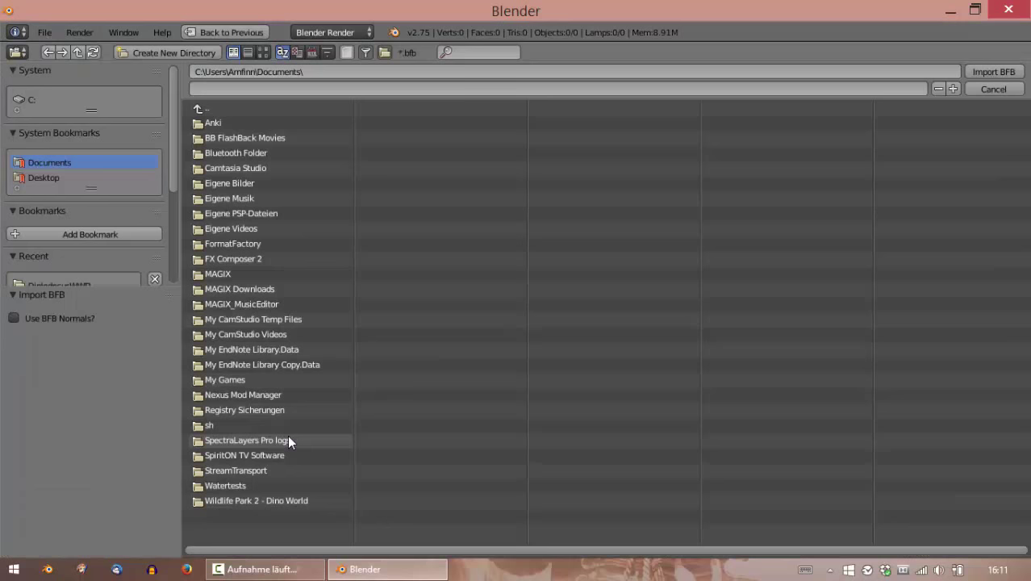
pyautogui.click(78, 282)
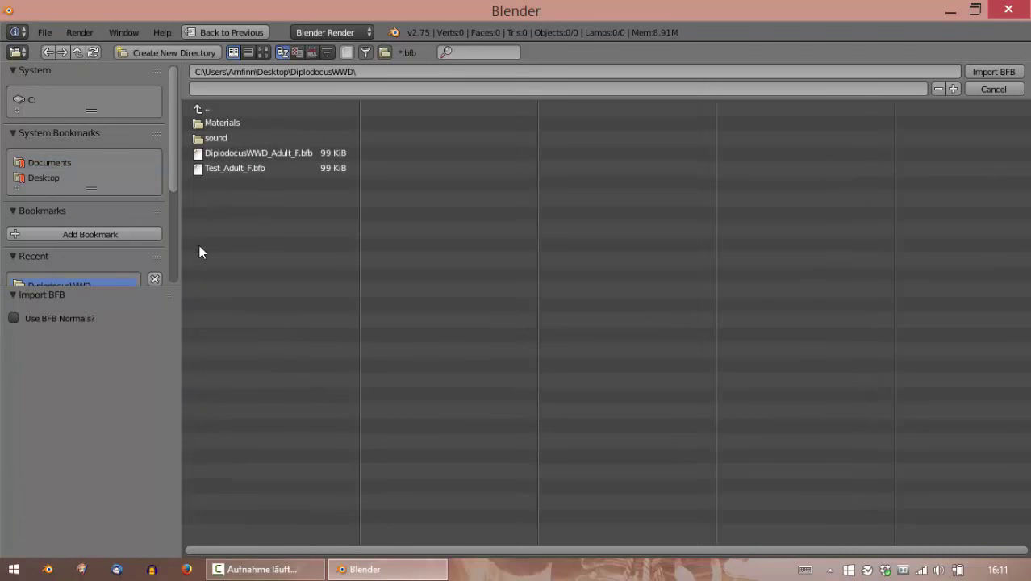
pyautogui.doubleClick(256, 173)
# Display the imported diplodocus with Texture shading to show its green skin.
pyautogui.moveTo(291, 222)
pyautogui.keyDown('shift'); pyautogui.mouseDown(button='middle')
pyautogui.moveTo(366, 436)
pyautogui.moveTo(448, 282)
pyautogui.mouseUp(button='middle'); pyautogui.keyUp('shift')
pyautogui.click(275, 500)
pyautogui.click(305, 429)
pyautogui.scroll(4, 436, 281)
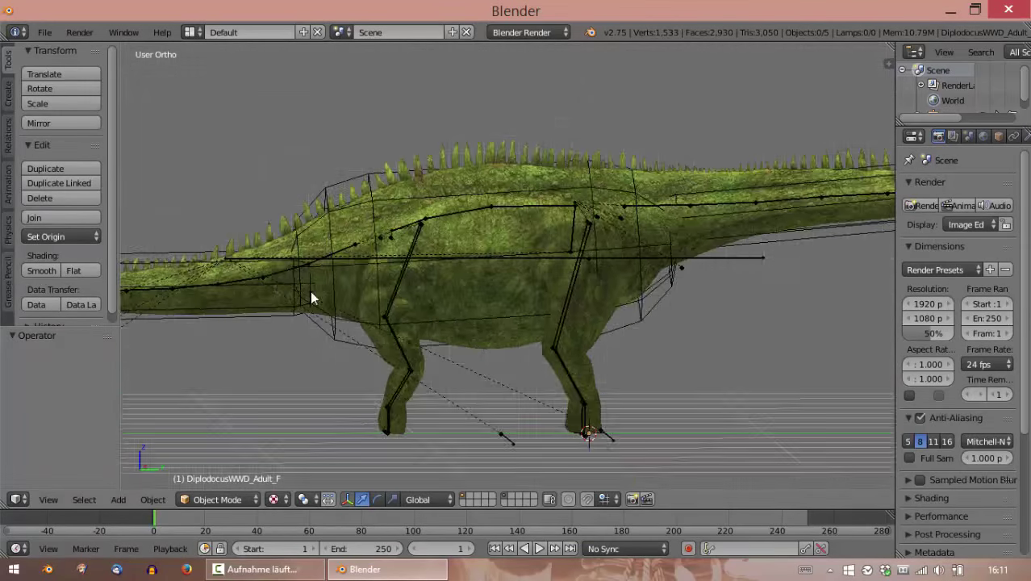
pyautogui.moveTo(310, 291); pyautogui.dragTo(428, 281, button='middle')
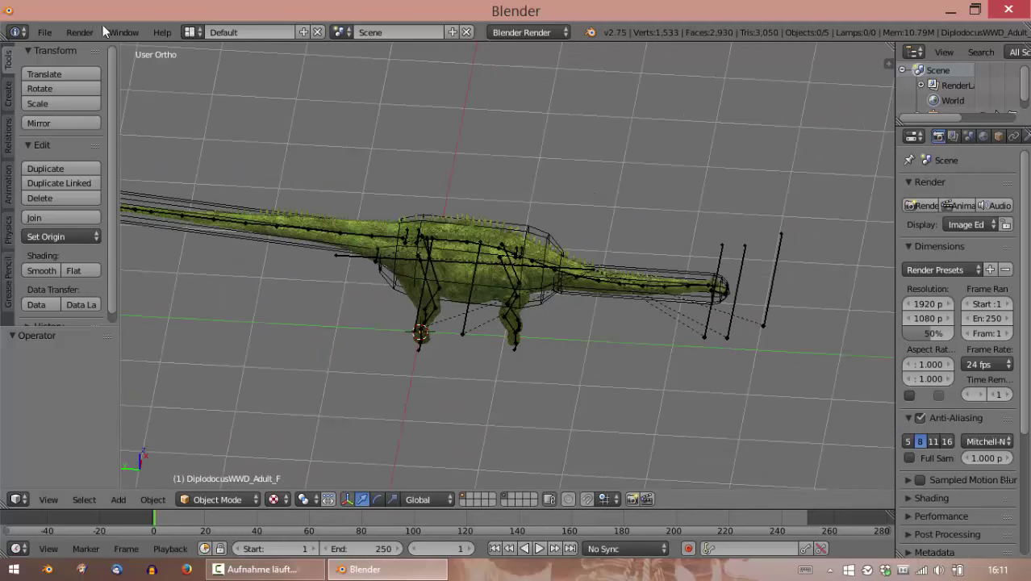
# Import the Walk_Ahead.bf animation onto the Diplodocus rig and start playback.
pyautogui.click(49, 33)
pyautogui.moveTo(81, 307)
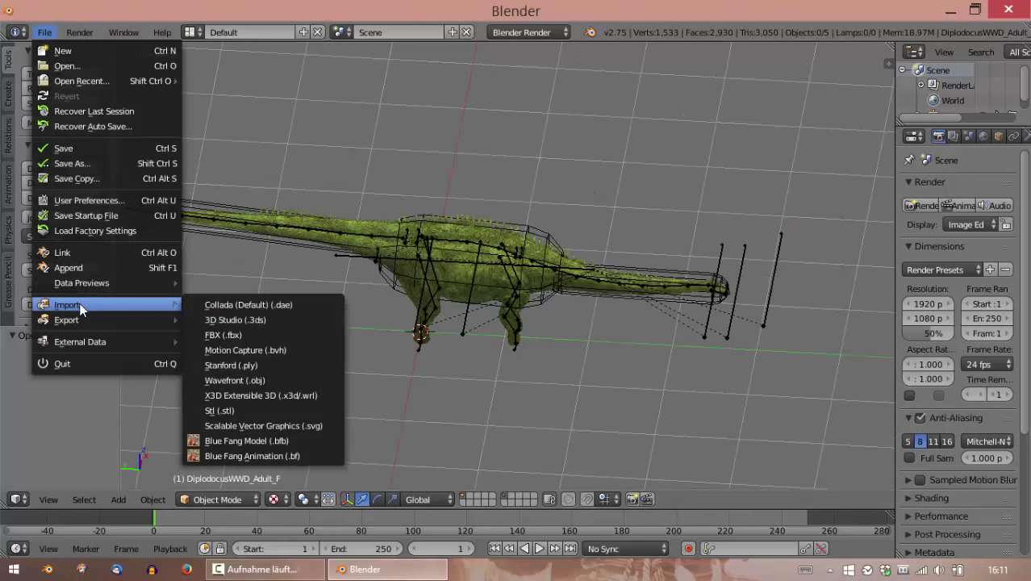
pyautogui.click(266, 456)
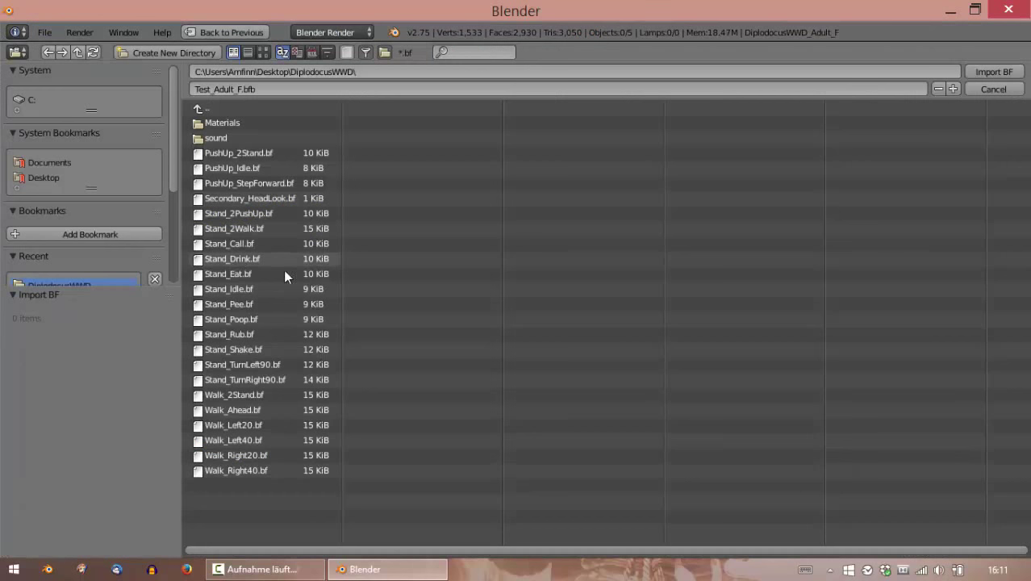
pyautogui.doubleClick(258, 409)
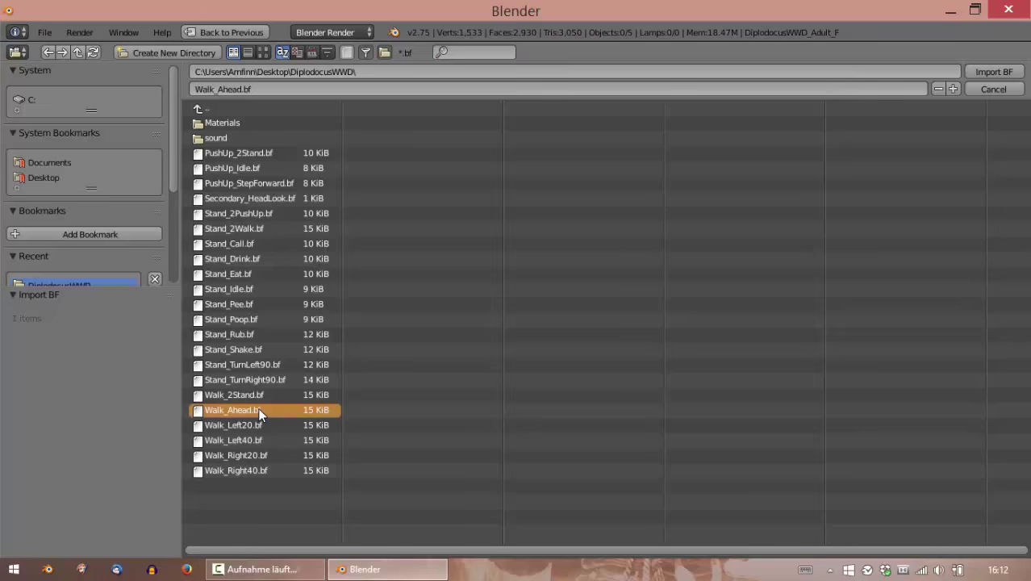
pyautogui.moveTo(413, 319); pyautogui.dragTo(402, 296, button='middle')
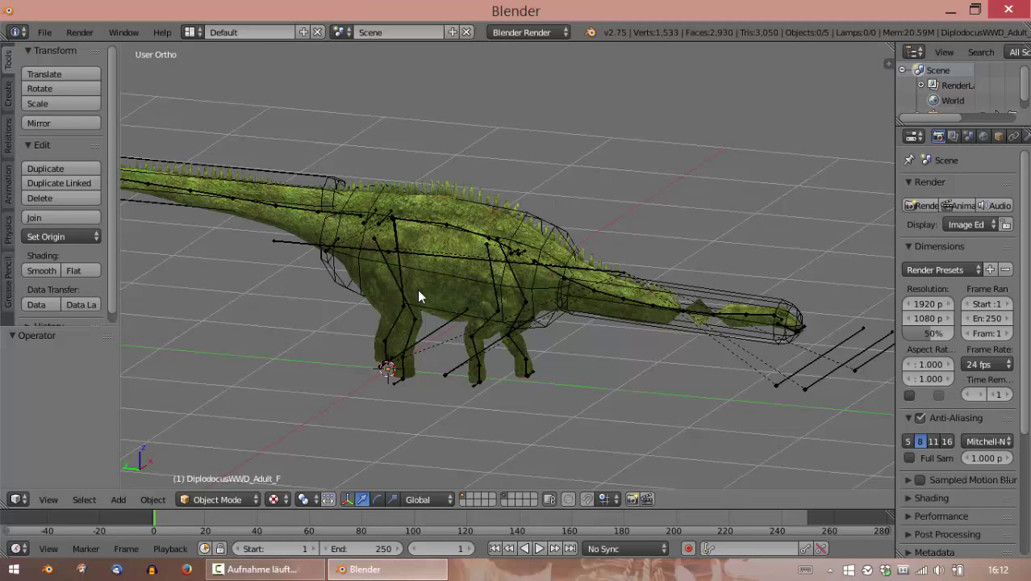
pyautogui.hotkey('alt', 'a')
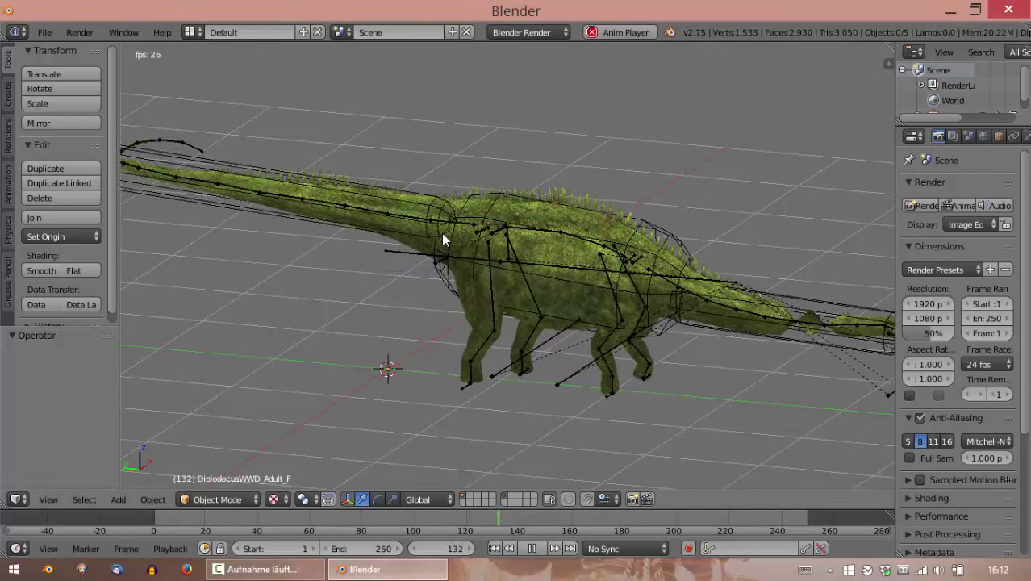
# Stop playback at frame 1 and zoom in on the dinosaur in Right Ortho view.
pyautogui.press('Escape')
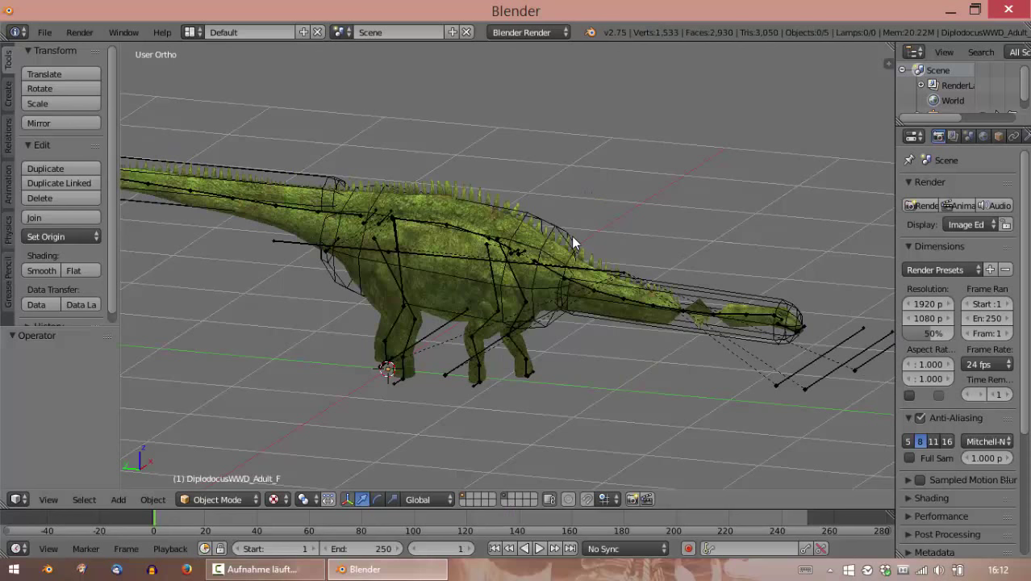
pyautogui.press('KP_3')
pyautogui.scroll(3, 403, 306)
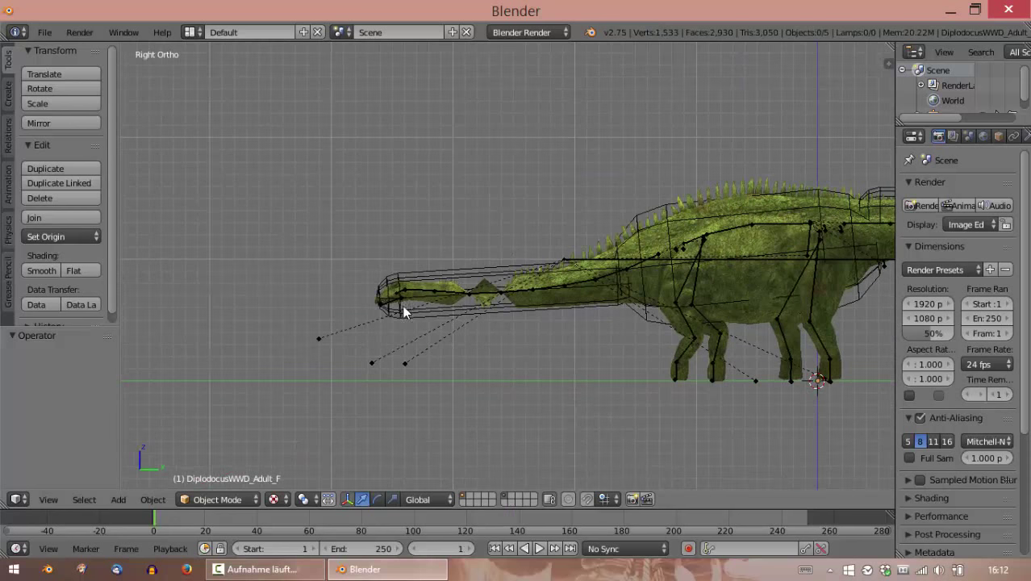
# Select the Scene Root armature in Edit Mode and pick a neck bone.
pyautogui.rightClick(474, 310)
pyautogui.rightClick(473, 312)
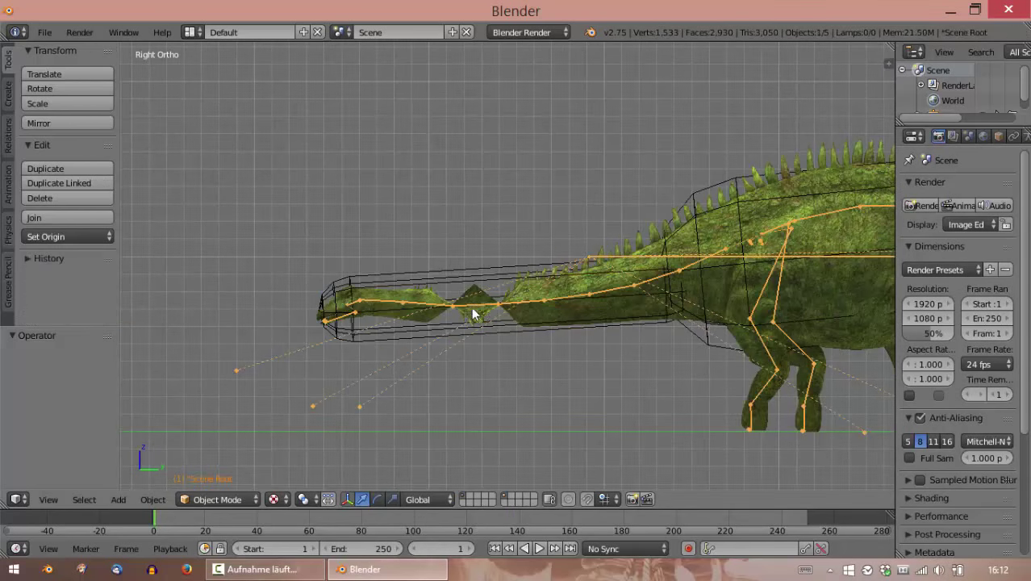
pyautogui.press('Tab')
pyautogui.scroll(3, 495, 334)
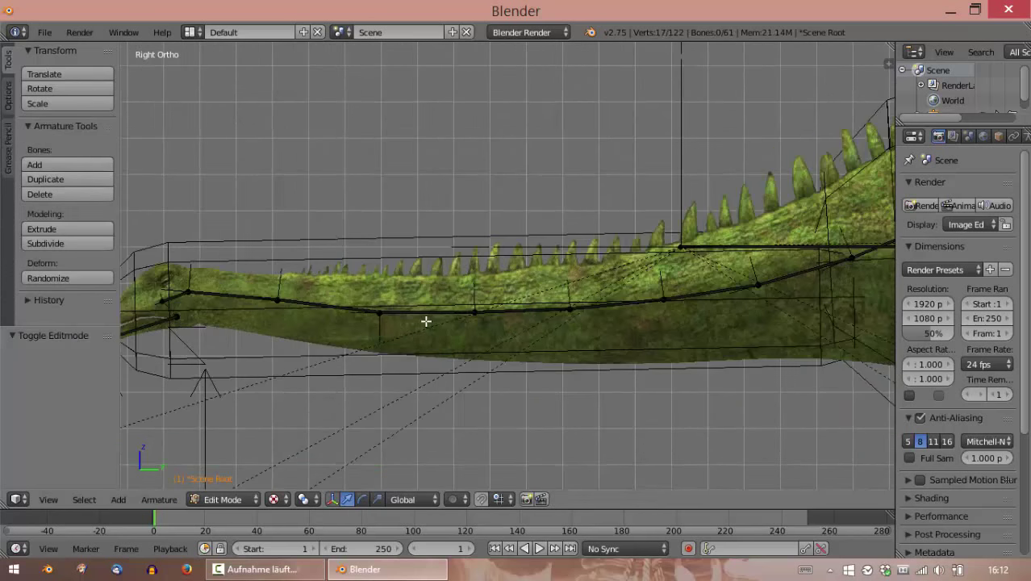
pyautogui.scroll(4, 382, 352)
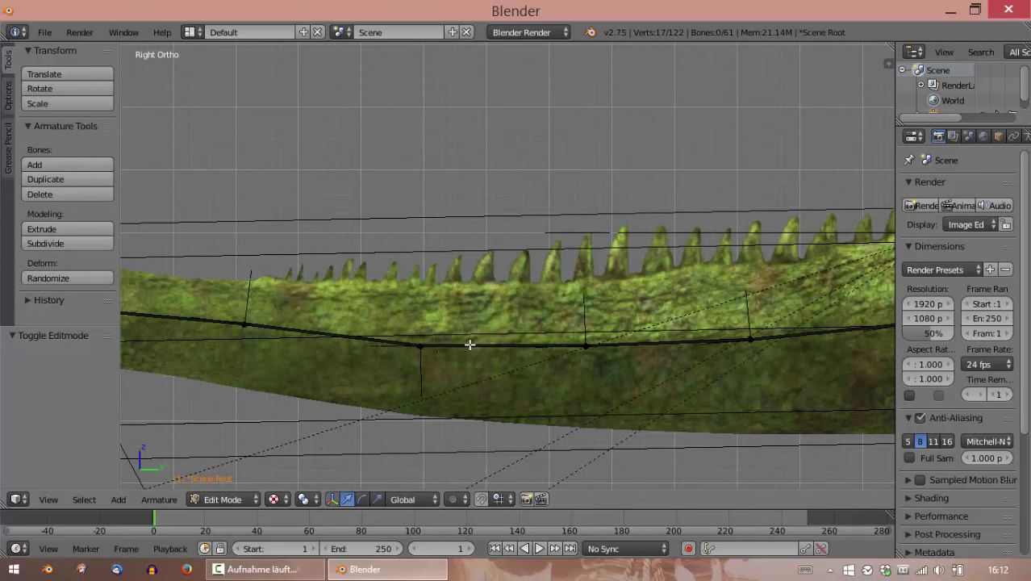
pyautogui.rightClick(470, 348)
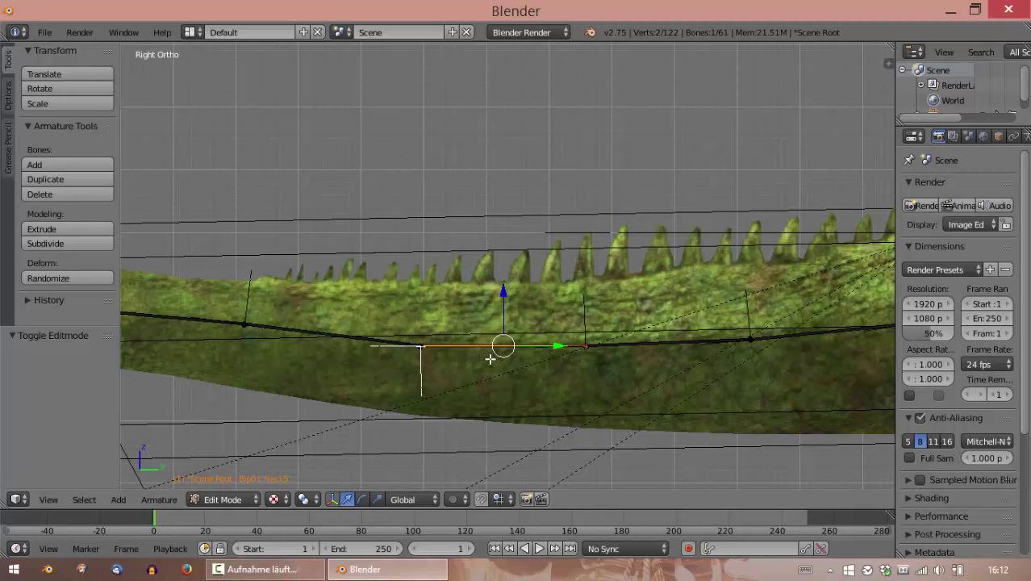
pyautogui.keyDown('shift'); pyautogui.moveTo(516, 356); pyautogui.dragTo(446, 352, button='middle'); pyautogui.keyUp('shift')
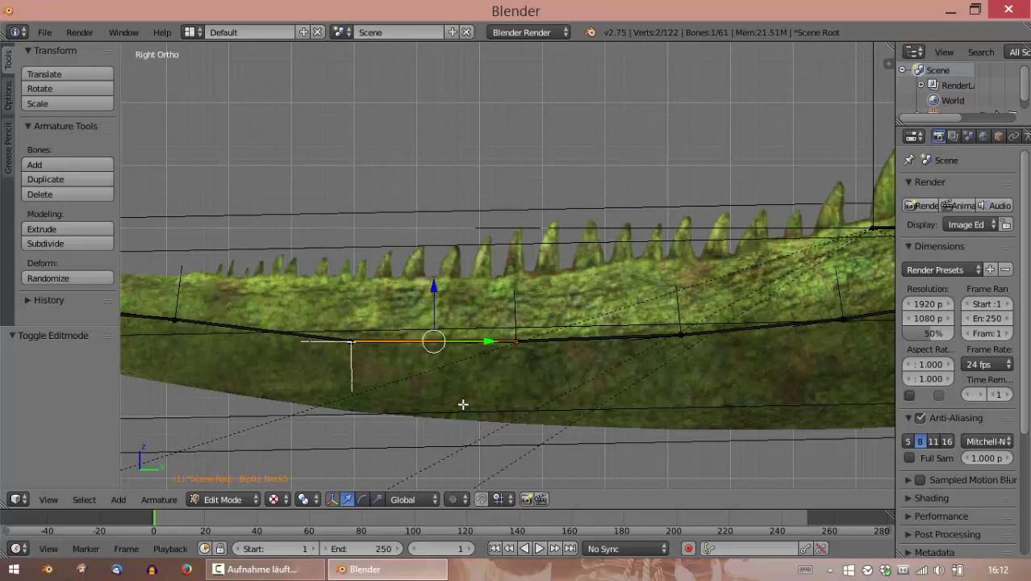
# Recalculate the neck bone's roll to Global +Z Axis and return to Object Mode.
pyautogui.hotkey('ctrl', 'n')
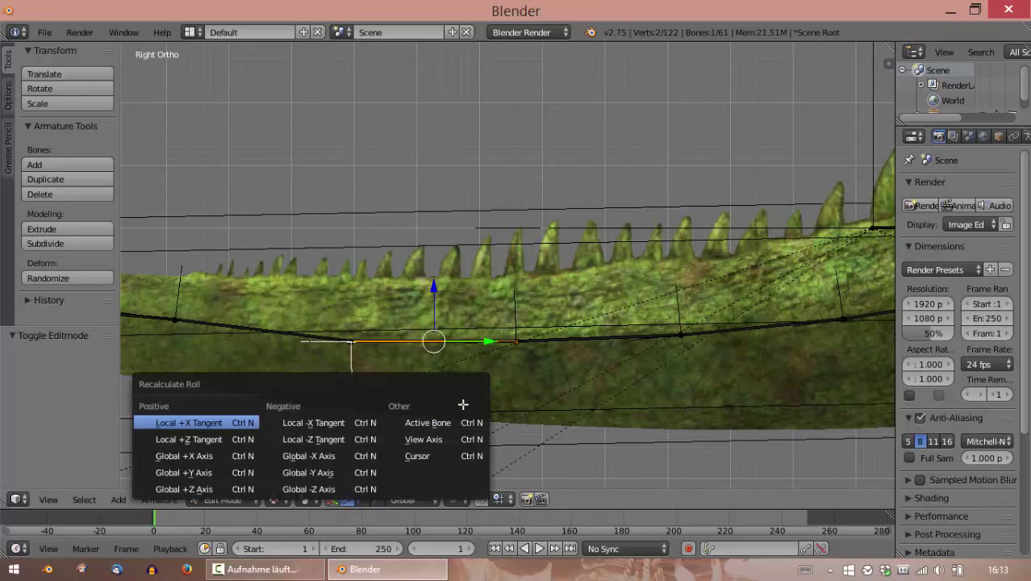
pyautogui.click(224, 489)
pyautogui.scroll(-3, 448, 292)
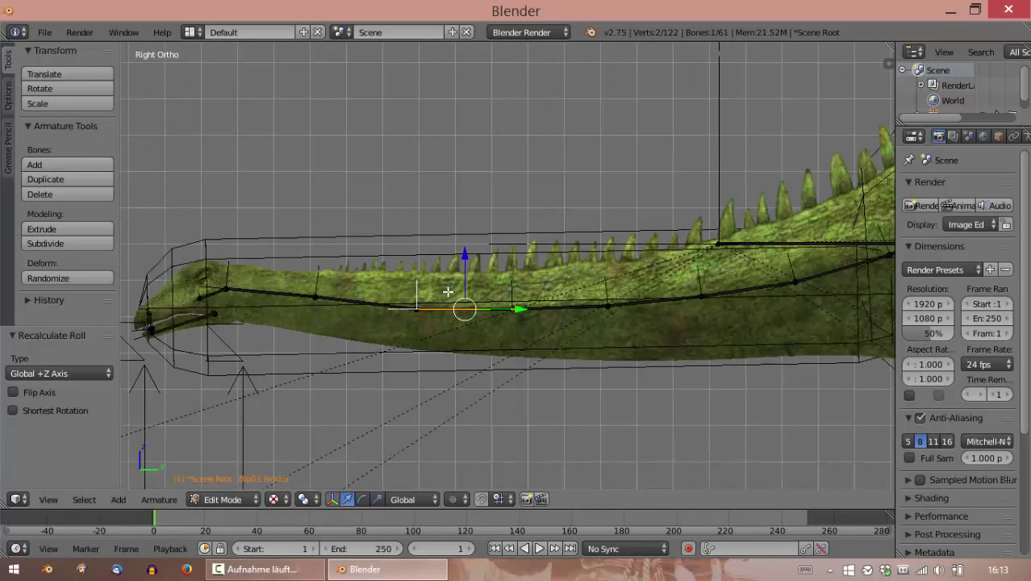
pyautogui.press('Tab')
pyautogui.moveTo(452, 294); pyautogui.dragTo(542, 266, button='middle')
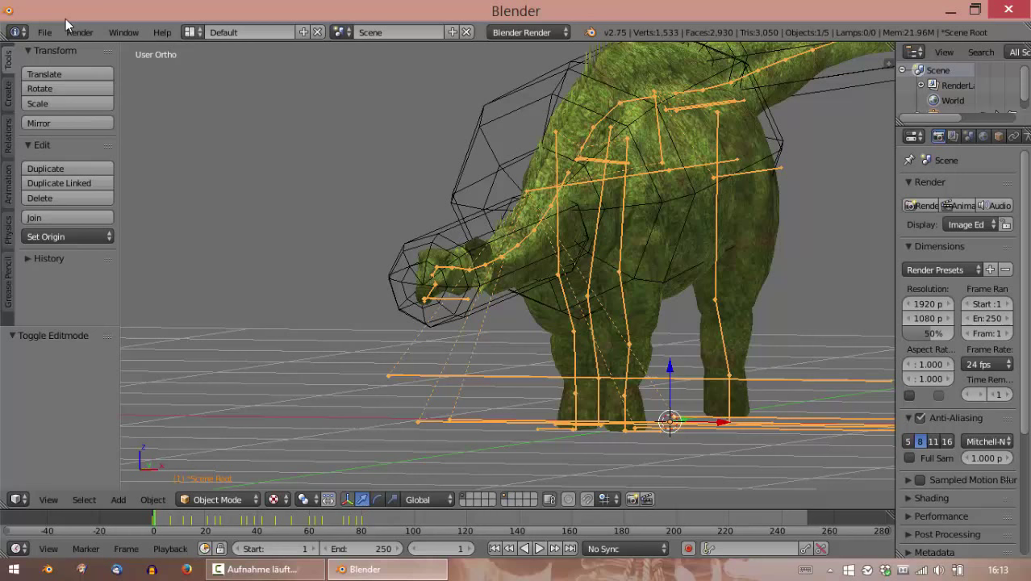
# Re-import Walk_Ahead.bf as a Blue Fang animation onto the corrected rig.
pyautogui.click(44, 33)
pyautogui.moveTo(95, 304)
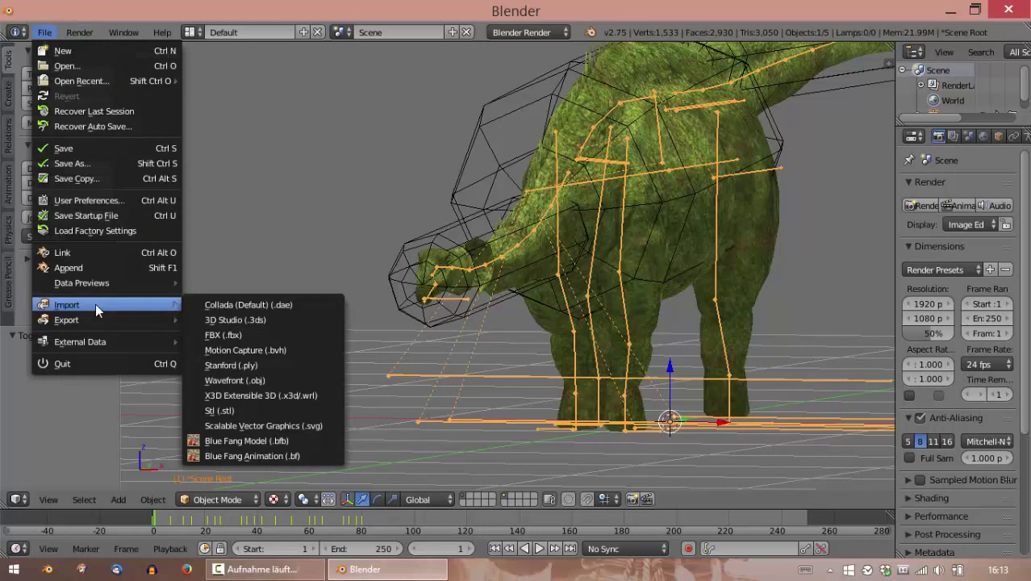
pyautogui.click(275, 456)
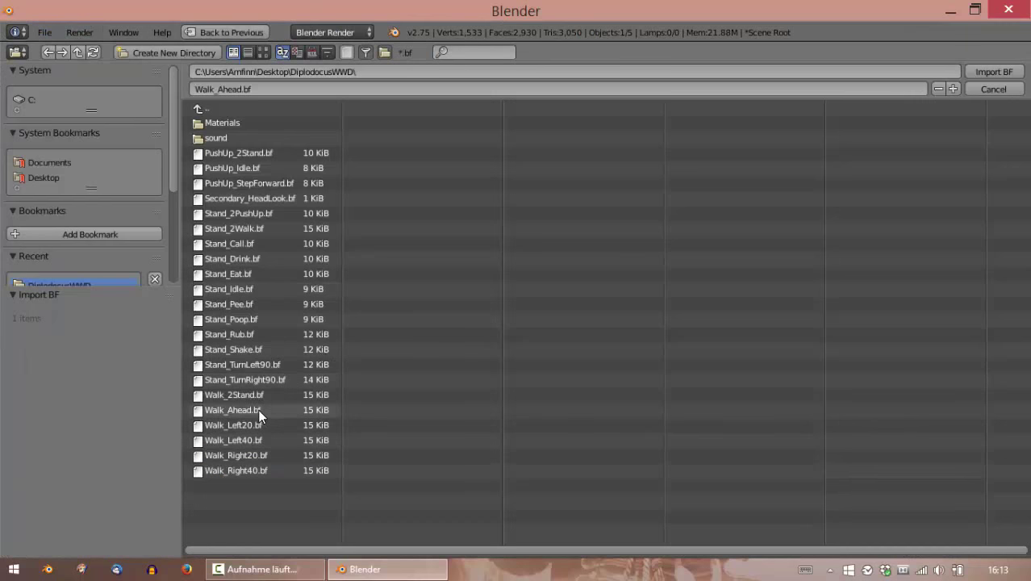
pyautogui.doubleClick(234, 409)
# Play the walk and check it from several angles, then stop at frame 1.
pyautogui.moveTo(529, 299); pyautogui.dragTo(429, 306, button='middle')
pyautogui.hotkey('alt', 'a')
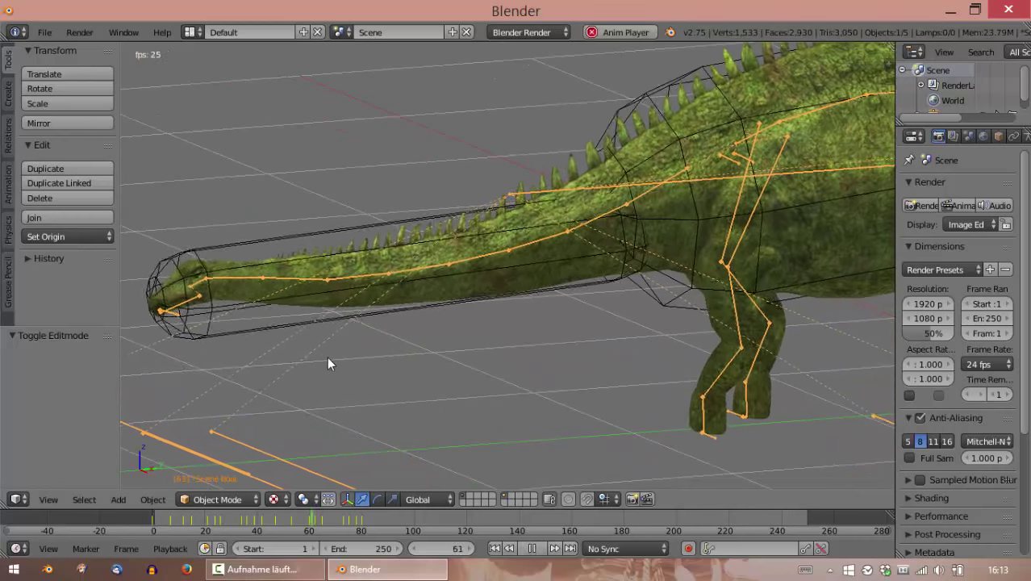
pyautogui.scroll(-3, 284, 347)
pyautogui.moveTo(290, 365); pyautogui.dragTo(531, 366, button='middle')
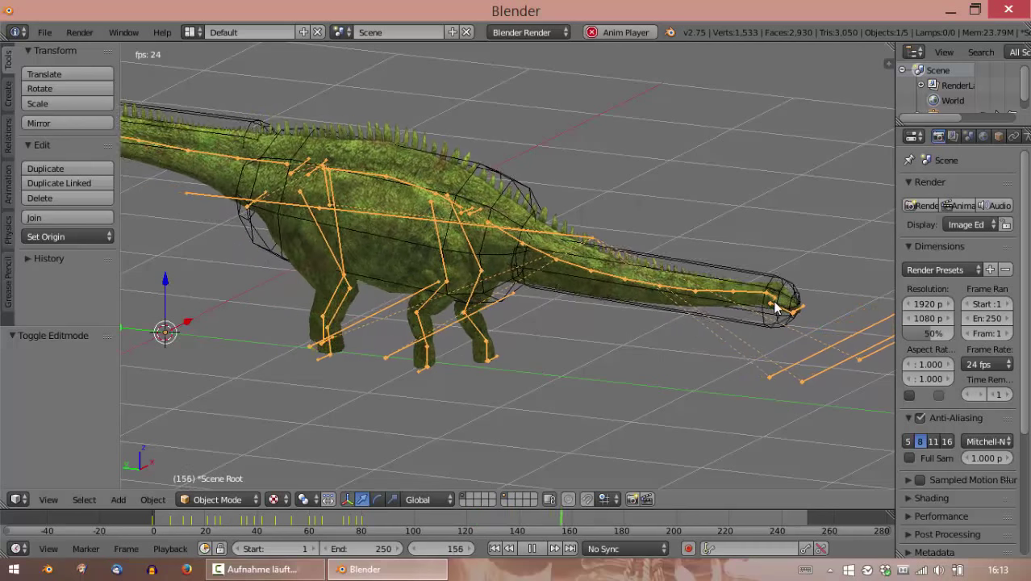
pyautogui.moveTo(726, 298)
pyautogui.keyDown('shift'); pyautogui.mouseDown(button='middle')
pyautogui.moveTo(426, 294)
pyautogui.moveTo(744, 305)
pyautogui.mouseUp(button='middle'); pyautogui.keyUp('shift')
pyautogui.scroll(-2, 752, 304)
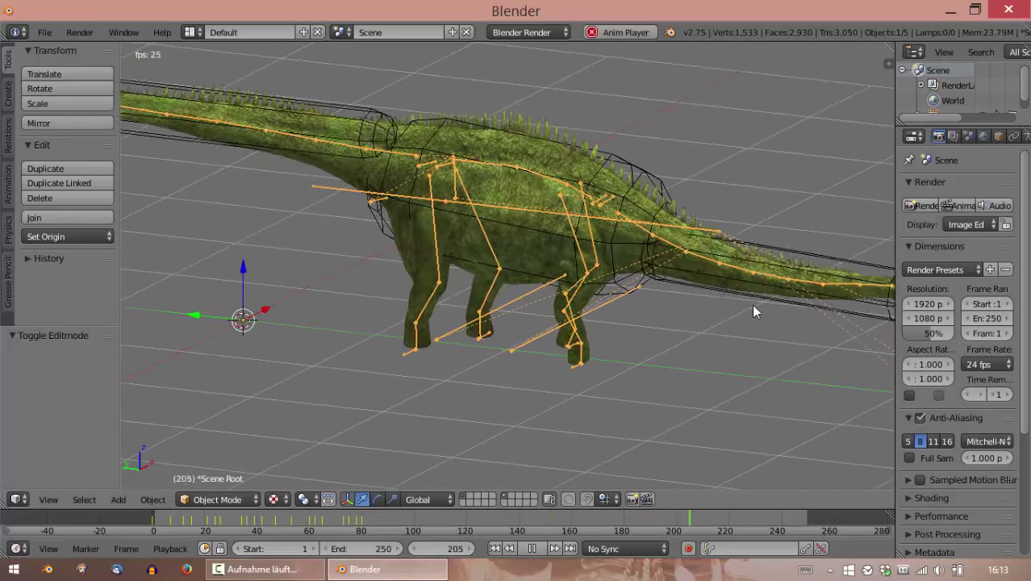
pyautogui.moveTo(593, 311); pyautogui.dragTo(388, 315, button='middle')
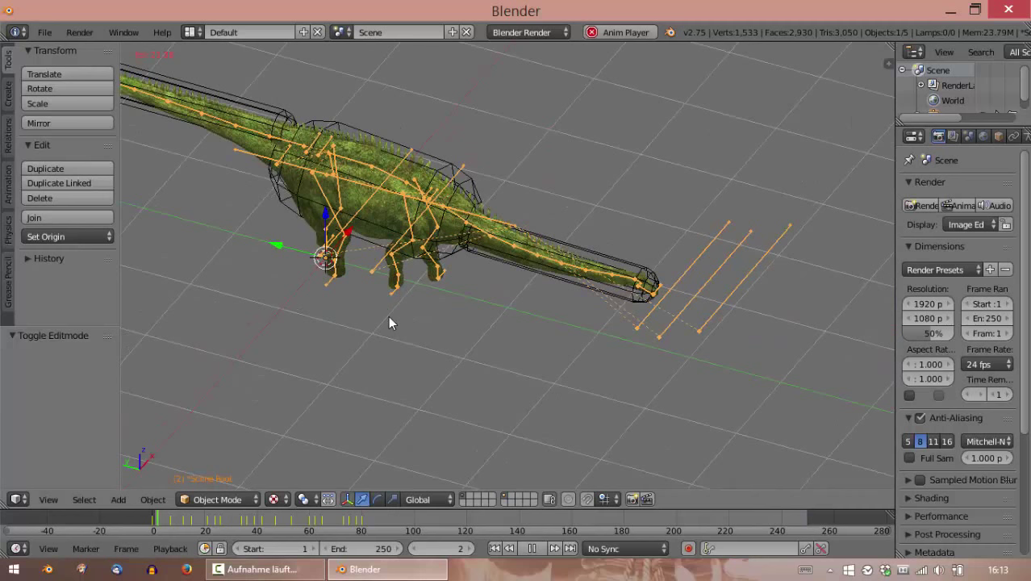
pyautogui.moveTo(397, 356); pyautogui.dragTo(427, 333, button='middle')
pyautogui.scroll(3, 426, 326)
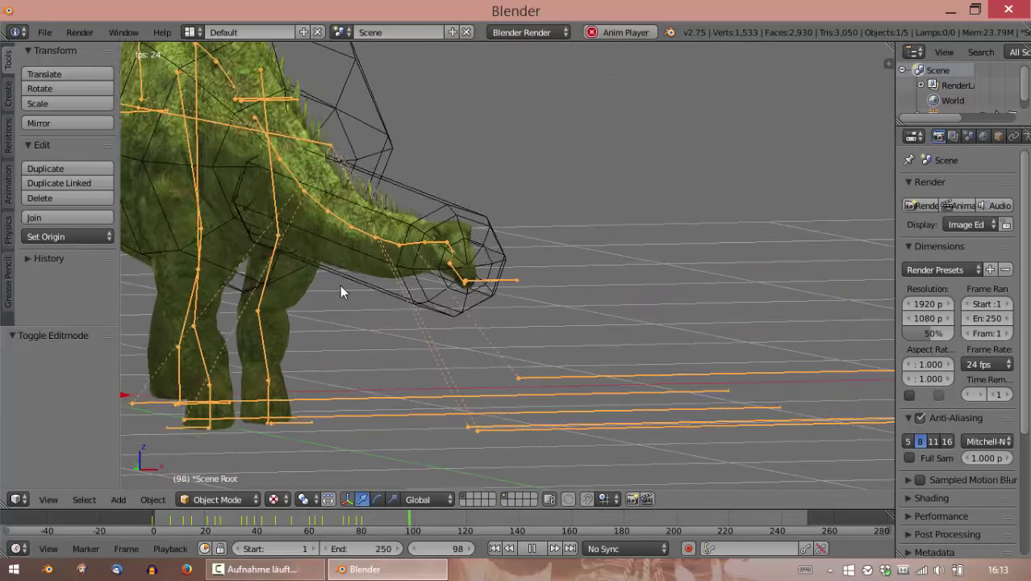
pyautogui.moveTo(339, 287); pyautogui.dragTo(425, 291, button='middle')
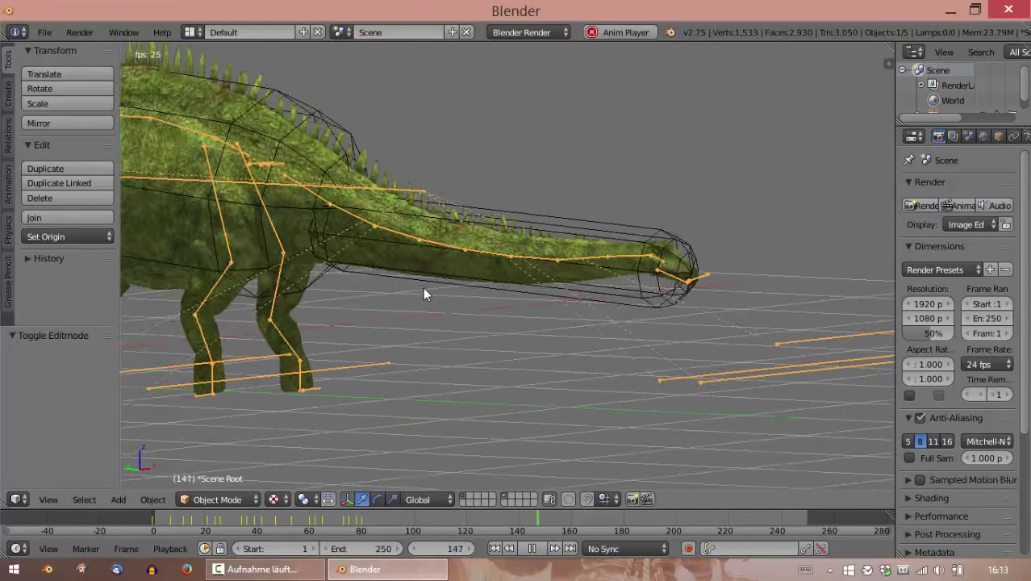
pyautogui.moveTo(295, 276); pyautogui.dragTo(380, 272, button='middle')
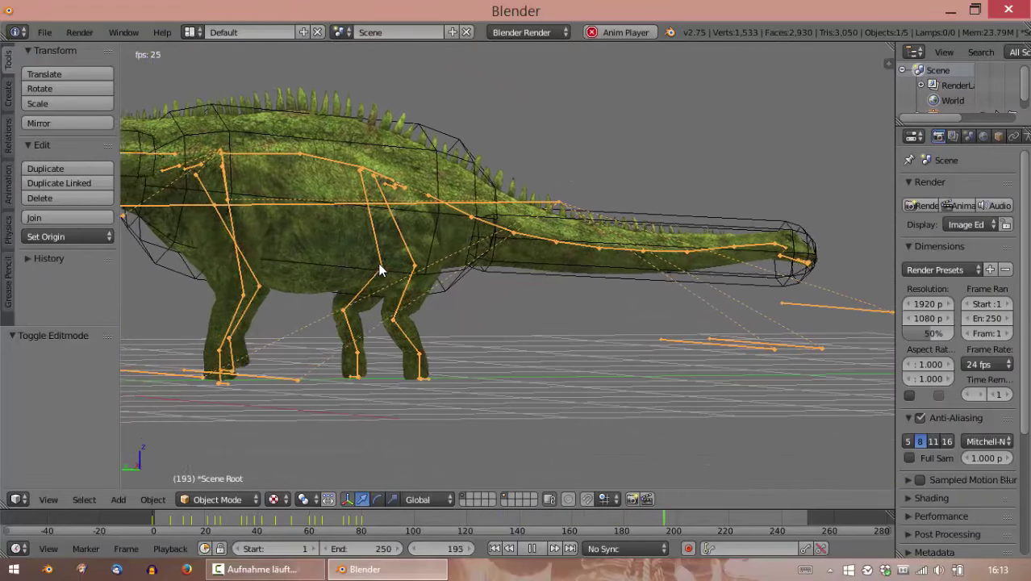
pyautogui.moveTo(454, 267)
pyautogui.mouseDown(button='middle')
pyautogui.moveTo(490, 253)
pyautogui.moveTo(451, 252)
pyautogui.mouseUp(button='middle')
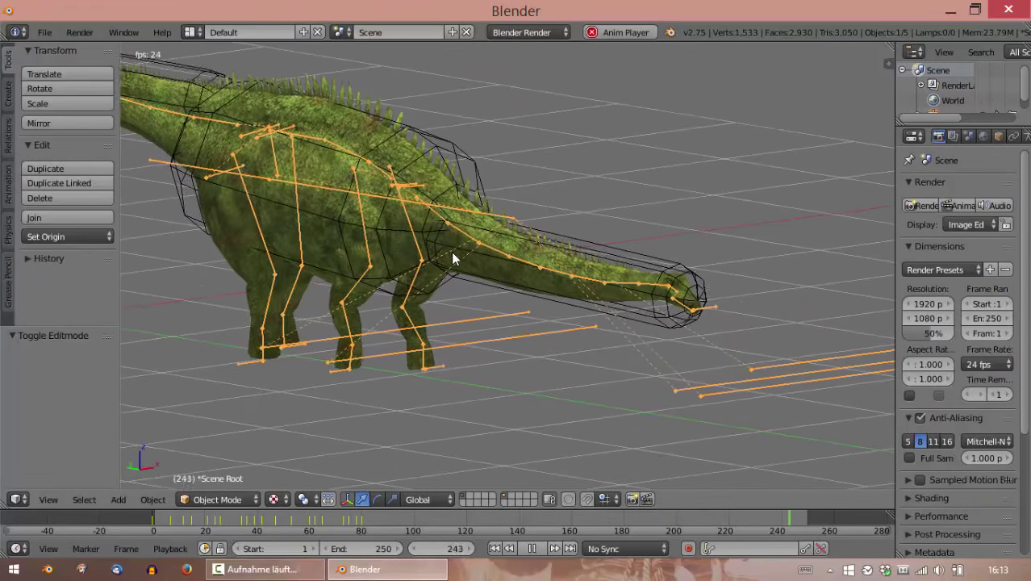
pyautogui.scroll(3, 452, 255)
pyautogui.press('Escape')
# Frame the dinosaur's body and legs in Right Ortho view.
pyautogui.press('KP_3')
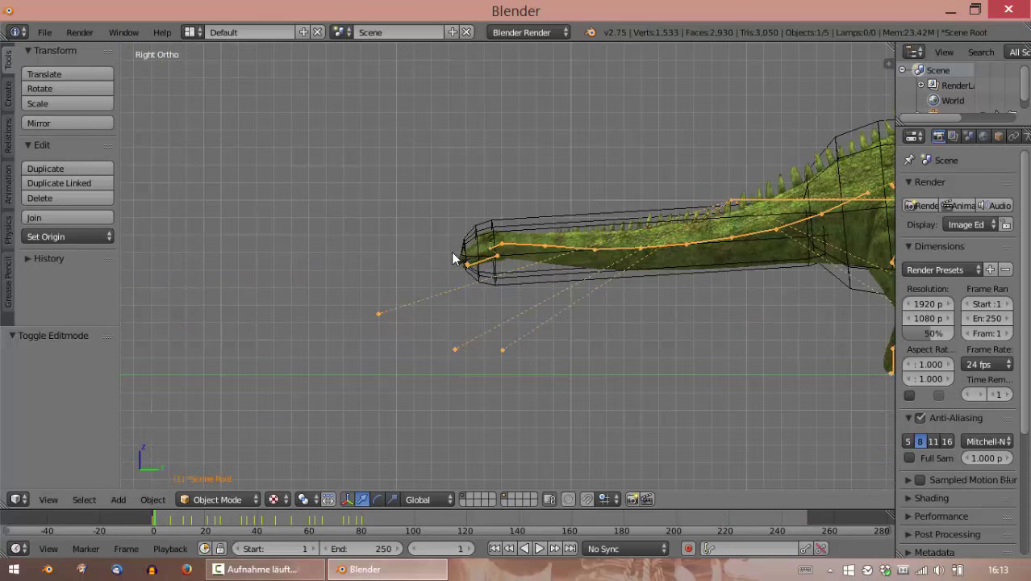
pyautogui.keyDown('shift'); pyautogui.moveTo(454, 288); pyautogui.dragTo(334, 296, button='middle'); pyautogui.keyUp('shift')
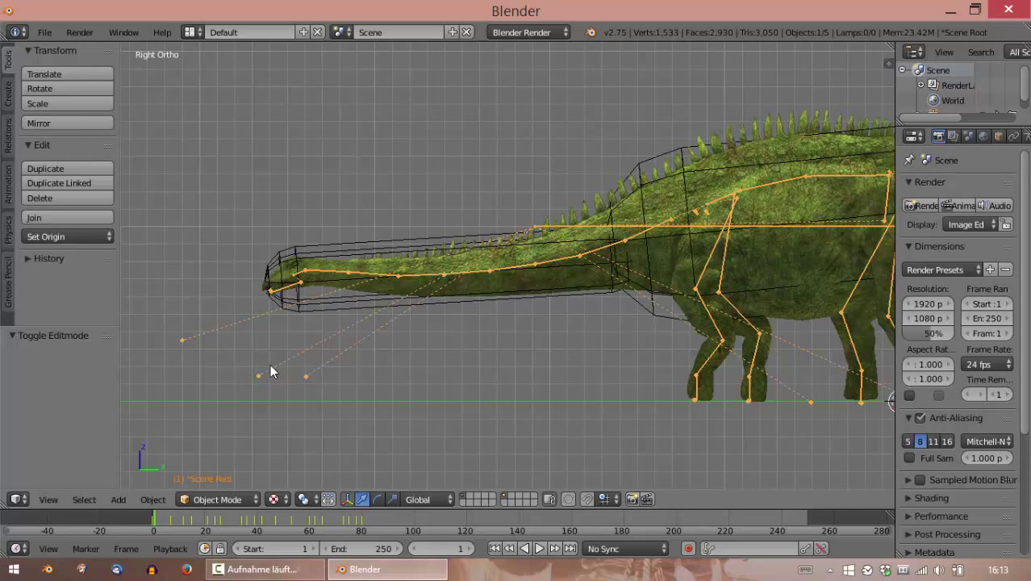
pyautogui.scroll(6, 497, 349)
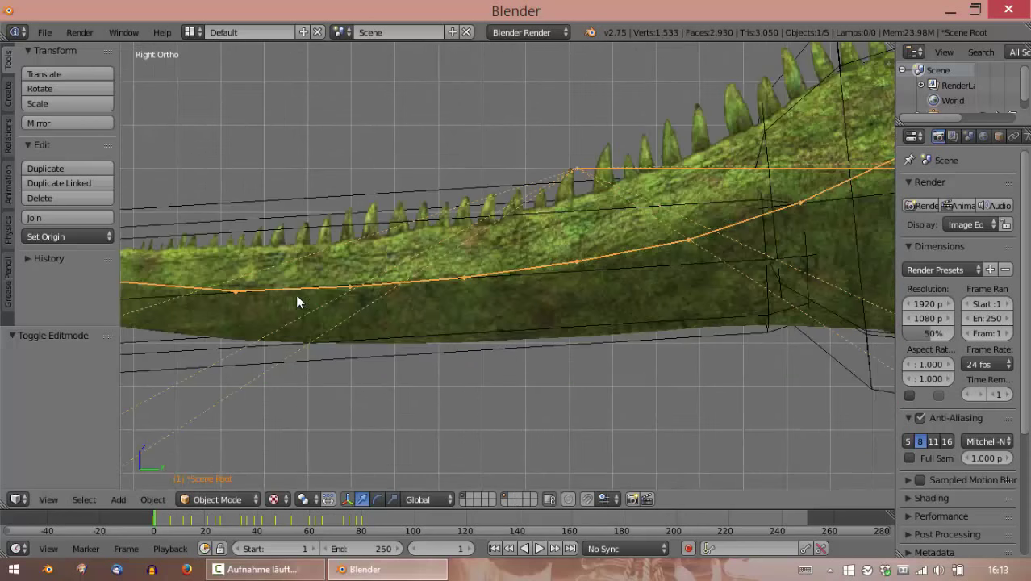
pyautogui.scroll(-6, 297, 300)
# Toggle the armature into Edit Mode and back to Object Mode, then deselect everything.
pyautogui.press('Tab')
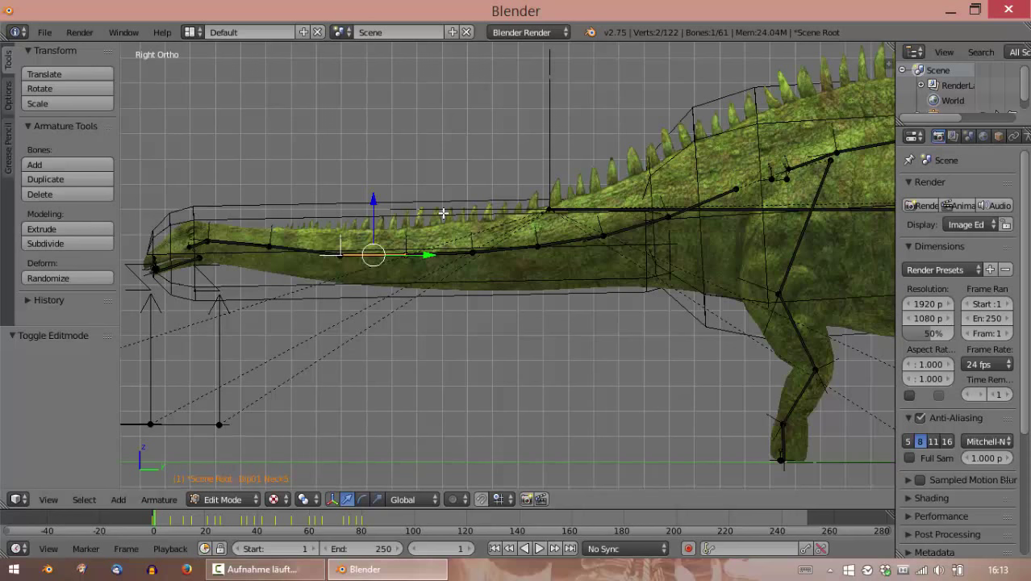
pyautogui.press('Tab')
pyautogui.scroll(-6, 541, 253)
pyautogui.press('a')
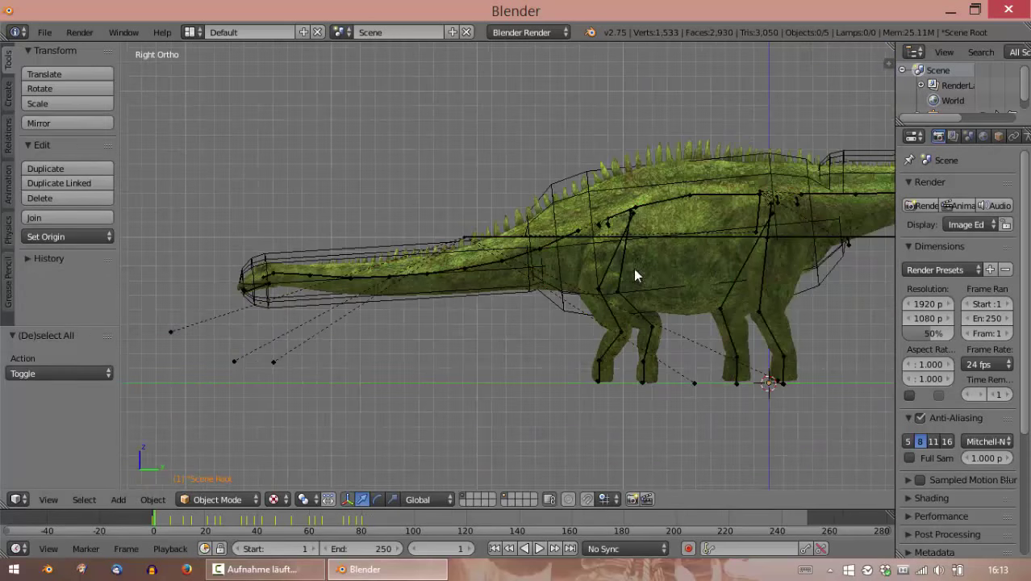
pyautogui.scroll(-3, 564, 272)
# Preview the walk animation, stop at frame 1, and return to Right Ortho view.
pyautogui.moveTo(474, 271); pyautogui.dragTo(575, 371, button='middle')
pyautogui.moveTo(500, 364); pyautogui.dragTo(529, 330, button='middle')
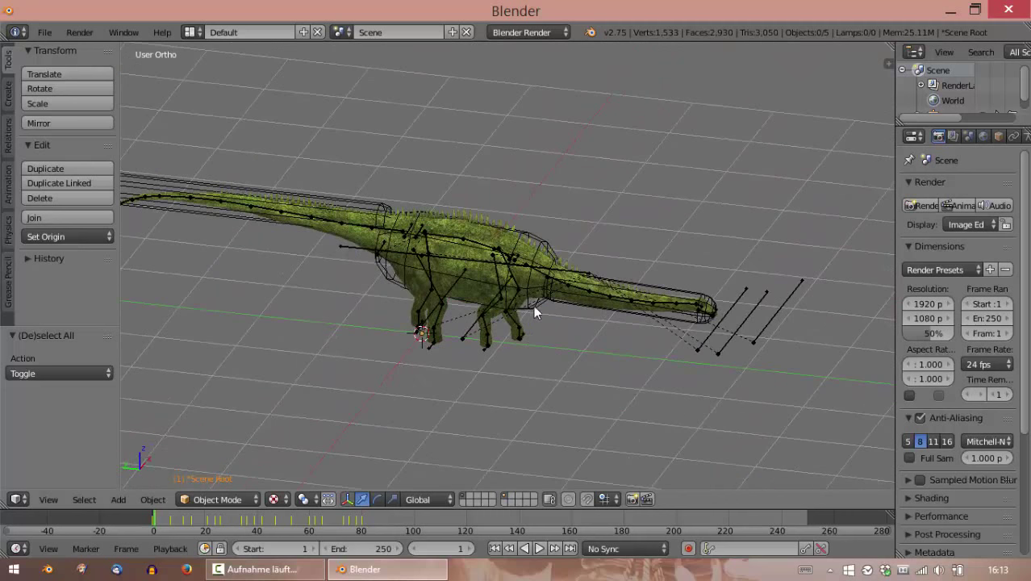
pyautogui.moveTo(449, 320); pyautogui.dragTo(359, 291, button='middle')
pyautogui.hotkey('alt', 'a')
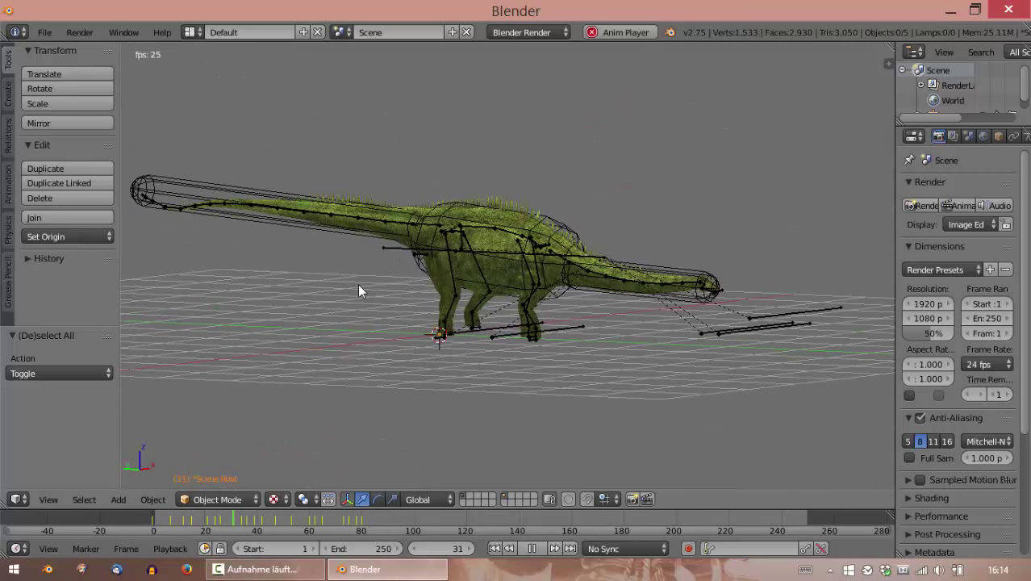
pyautogui.moveTo(351, 240); pyautogui.dragTo(423, 283, button='middle')
pyautogui.press('Escape')
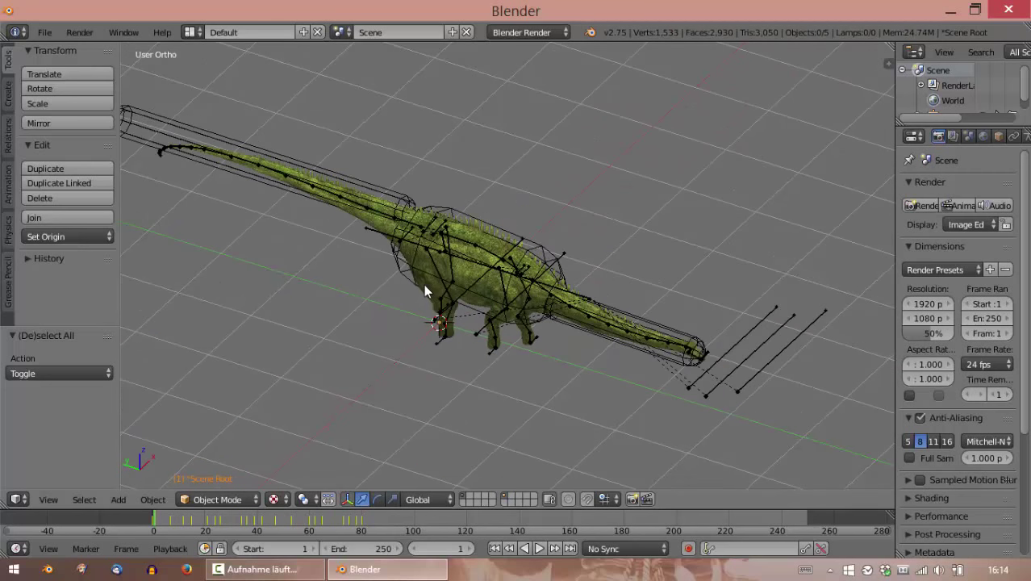
pyautogui.press('KP_3')
# Select the dinosaur's Scene Root armature and switch it into Pose Mode.
pyautogui.rightClick(442, 246)
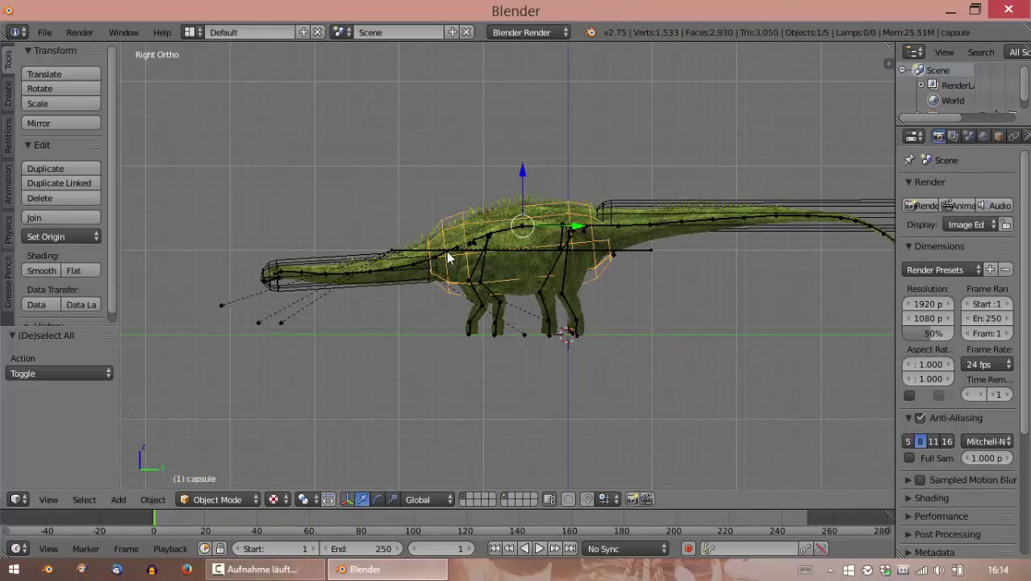
pyautogui.rightClick(428, 267)
pyautogui.rightClick(421, 262)
pyautogui.rightClick(389, 273)
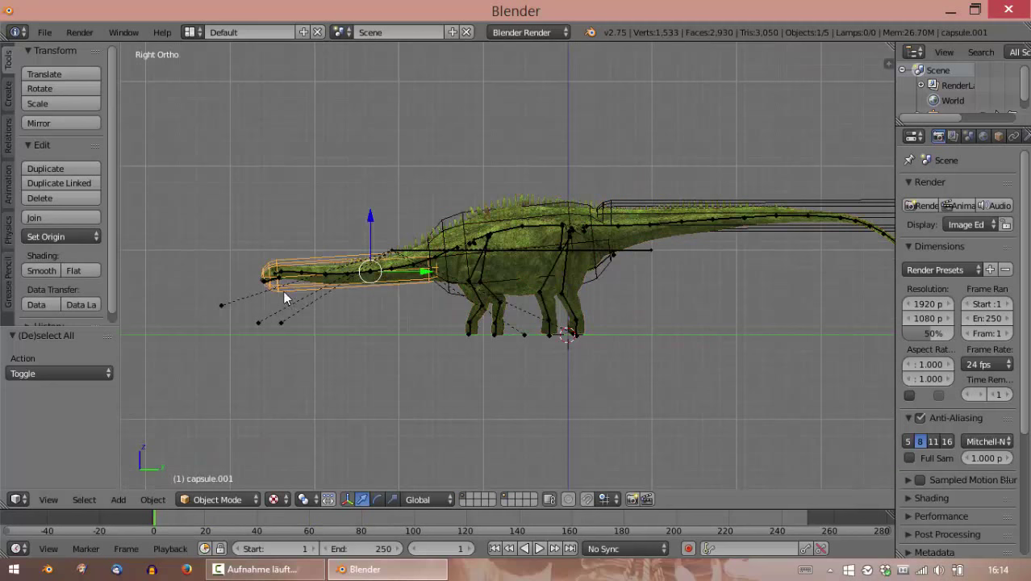
pyautogui.rightClick(262, 317)
pyautogui.click(245, 500)
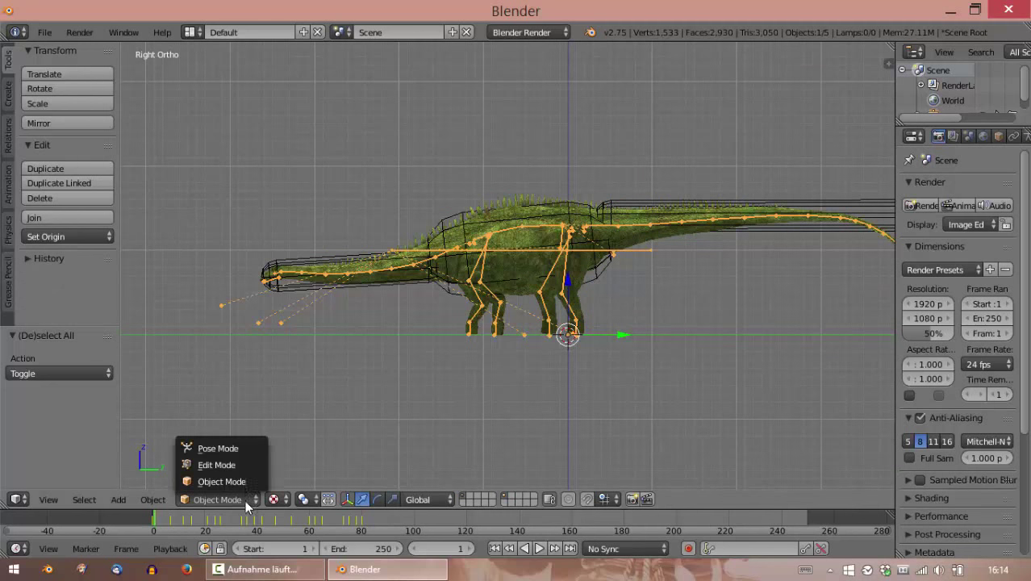
pyautogui.click(241, 448)
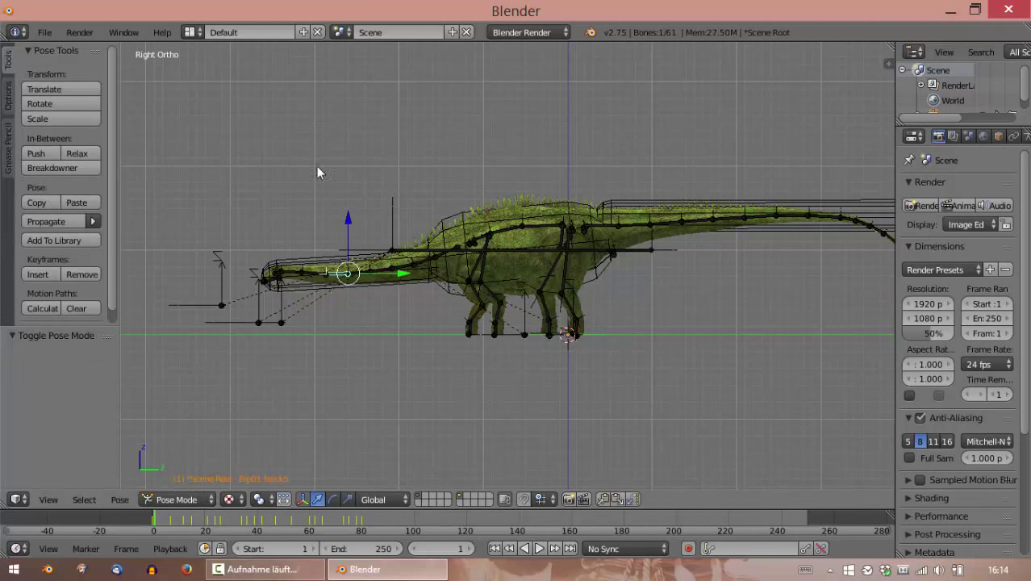
# Switch to the Animation screen layout and fit all keyframes in the dope sheet.
pyautogui.click(193, 33)
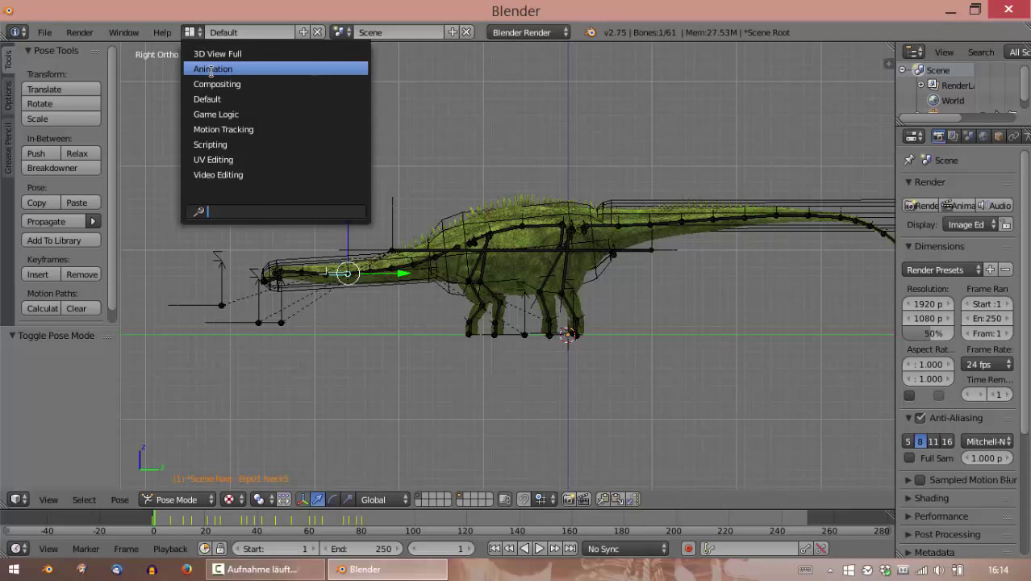
pyautogui.click(210, 69)
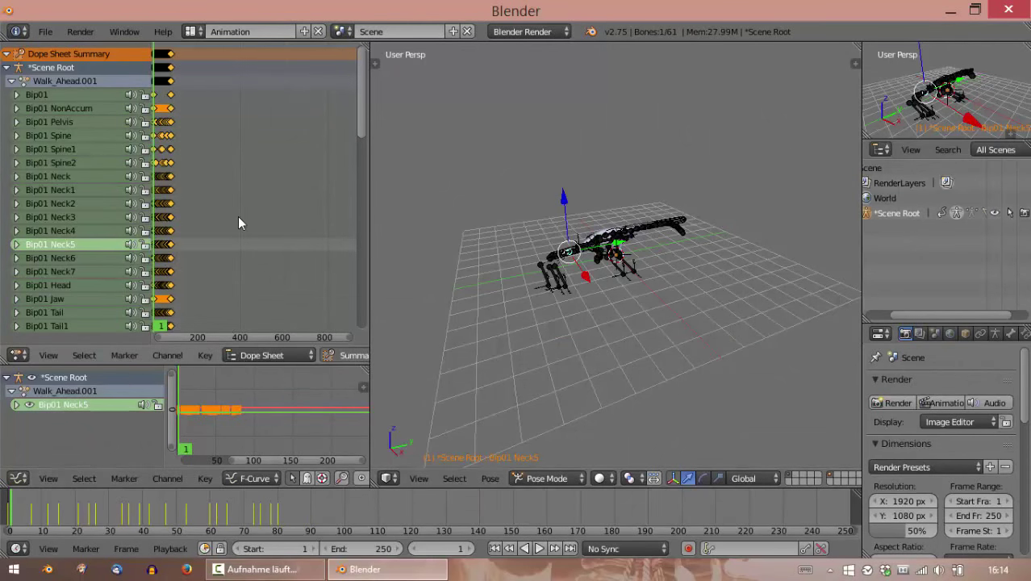
pyautogui.press('Home')
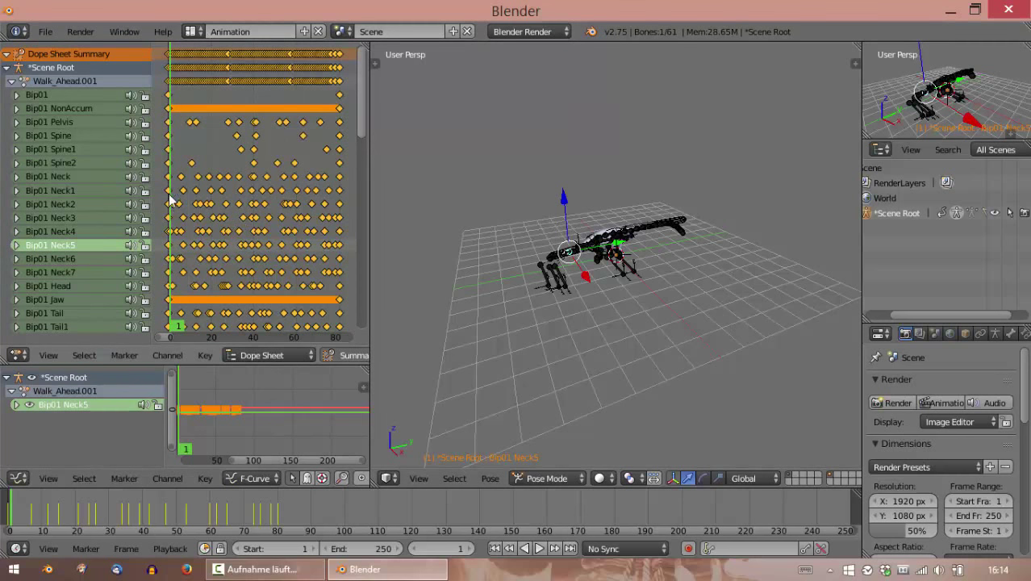
pyautogui.scroll(1, 172, 208)
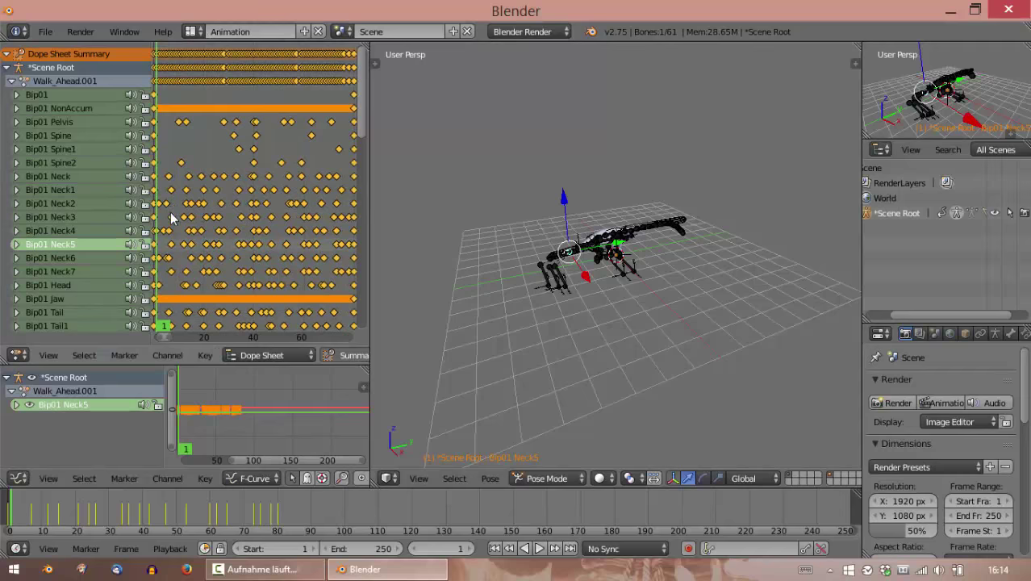
# Set the dope sheet to Action Editor to show Walk_Ahead.001's keyframes.
pyautogui.click(246, 355)
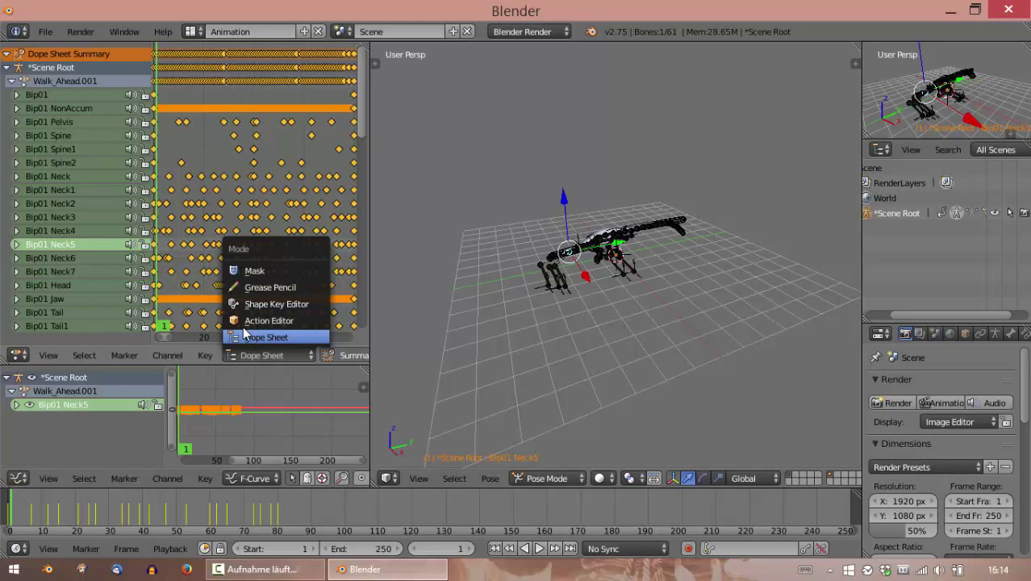
pyautogui.click(249, 320)
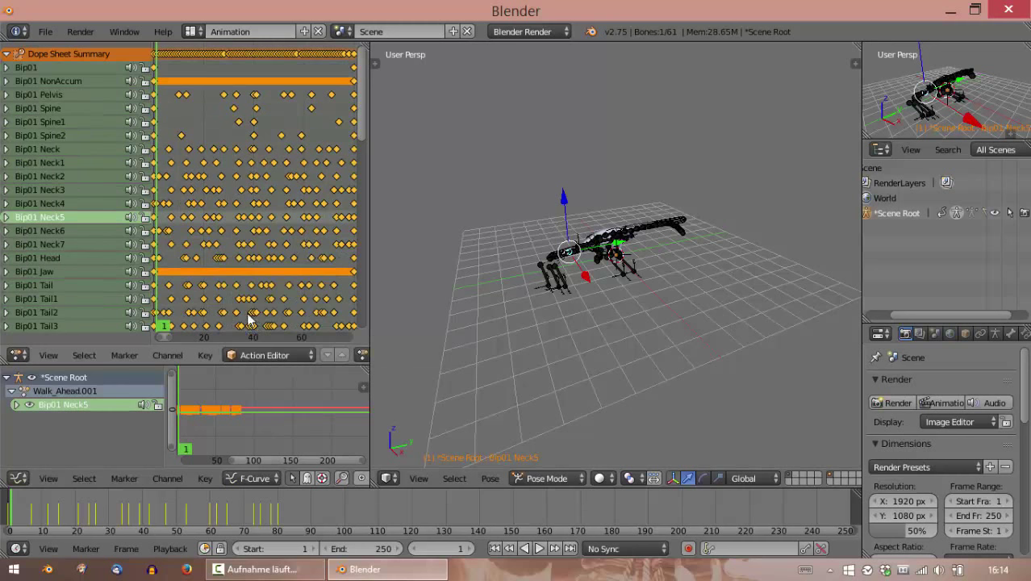
pyautogui.scroll(-5, 266, 354)
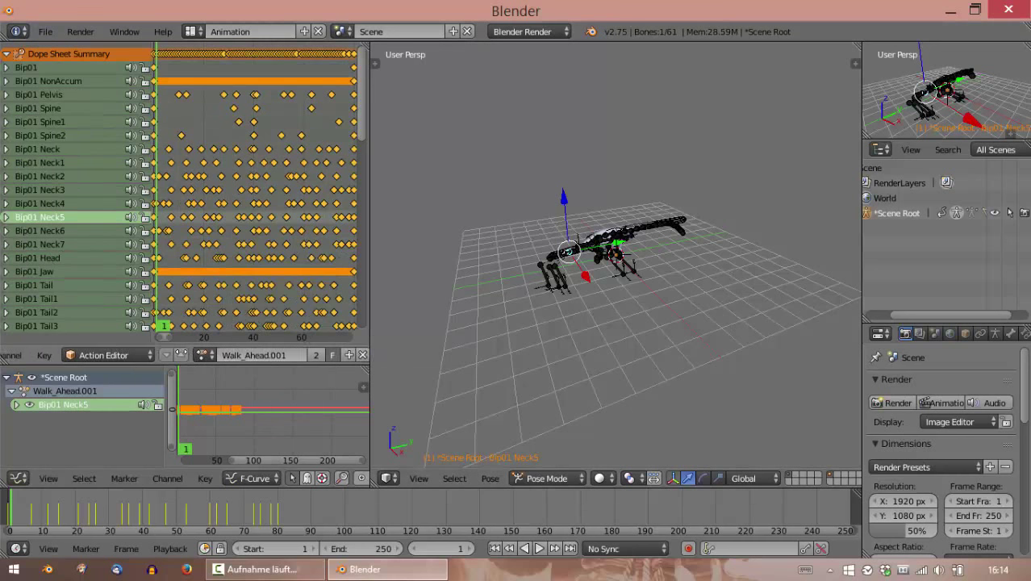
pyautogui.scroll(-3, 161, 354)
# Show the rig in Right Ortho view with Texture shading.
pyautogui.click(106, 355)
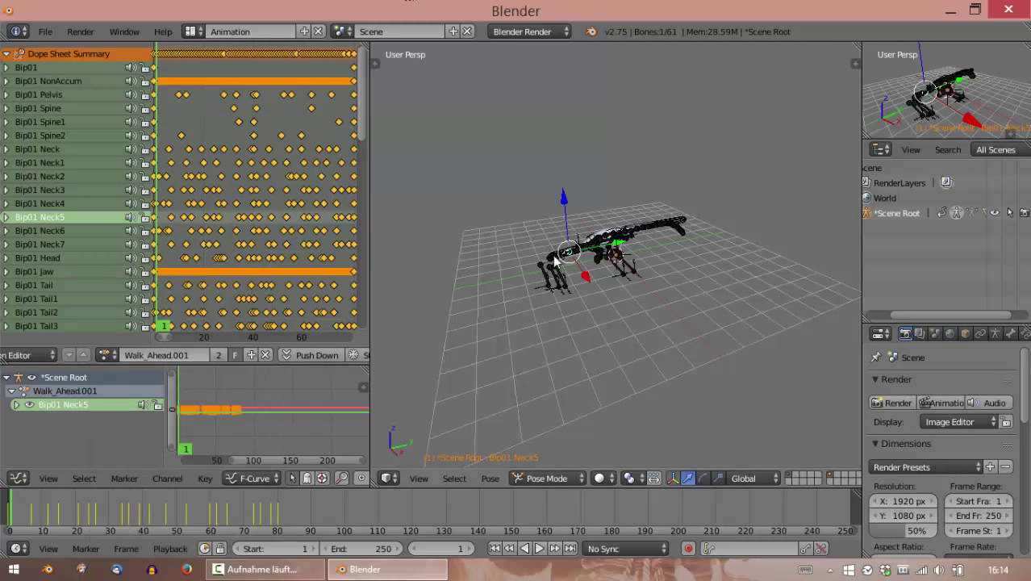
pyautogui.press('KP_3')
pyautogui.scroll(4, 642, 270)
pyautogui.moveTo(621, 265); pyautogui.dragTo(587, 483, button='middle')
pyautogui.click(601, 478)
pyautogui.click(627, 411)
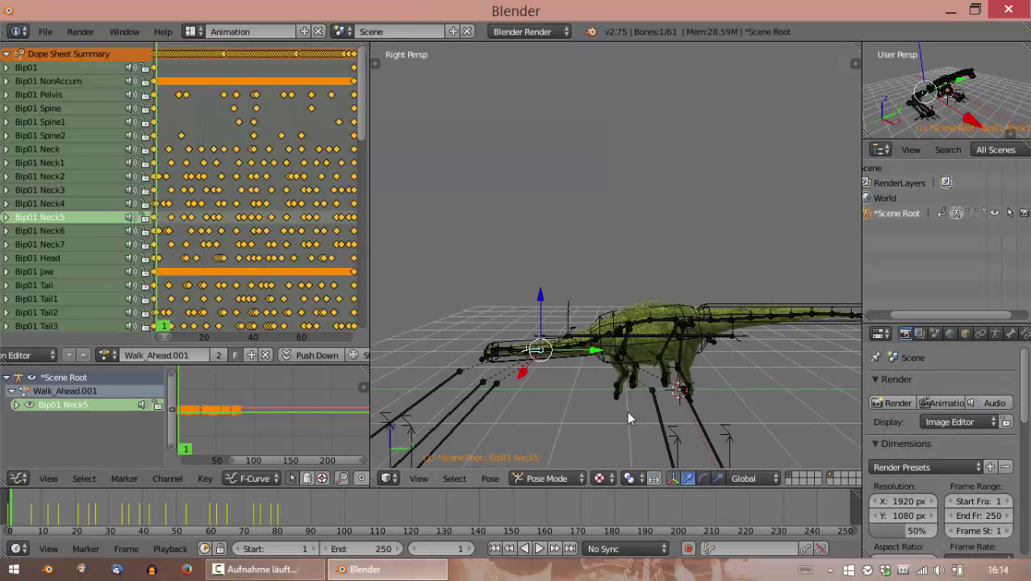
pyautogui.press('KP_5')
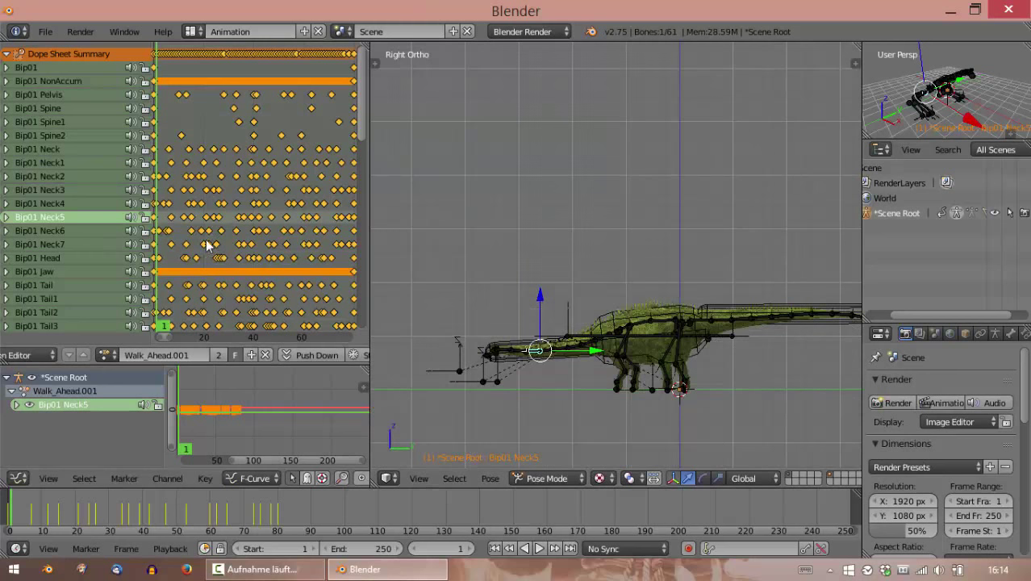
# At frame 39, rotate the Bip01 Neck5 bone about 50° to raise the neck.
pyautogui.press('Home')
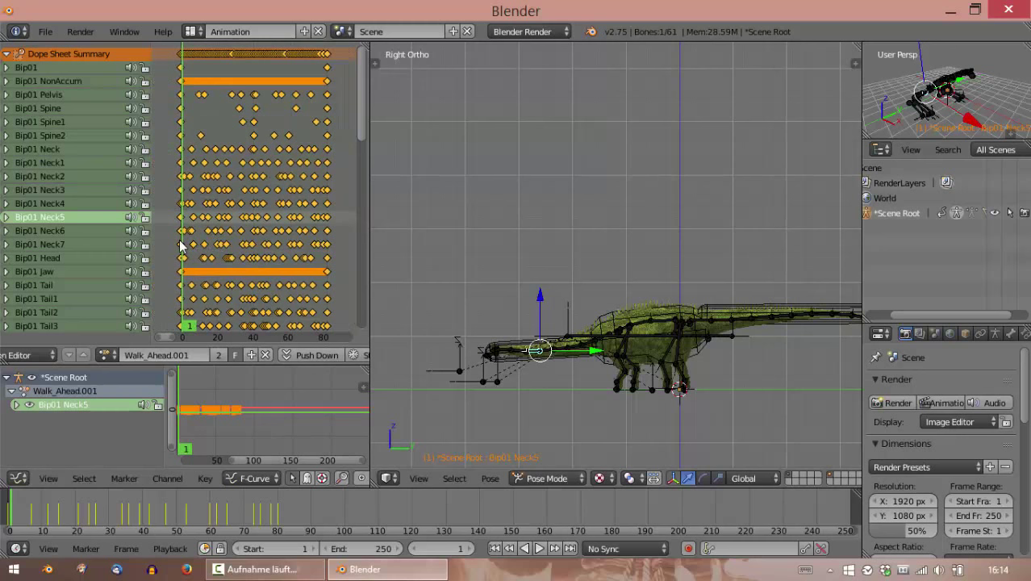
pyautogui.moveTo(181, 246); pyautogui.dragTo(252, 276)
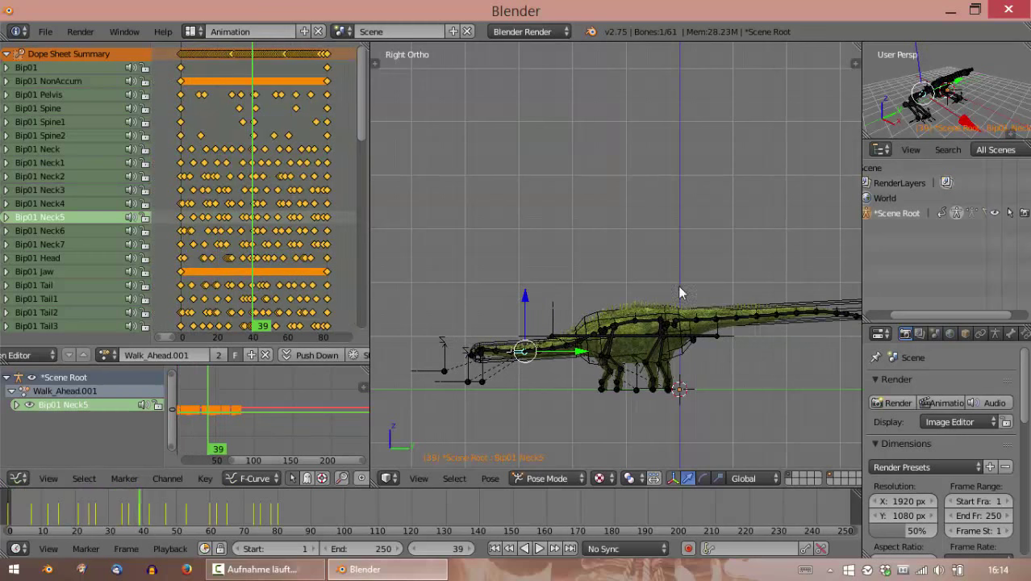
pyautogui.scroll(2, 607, 339)
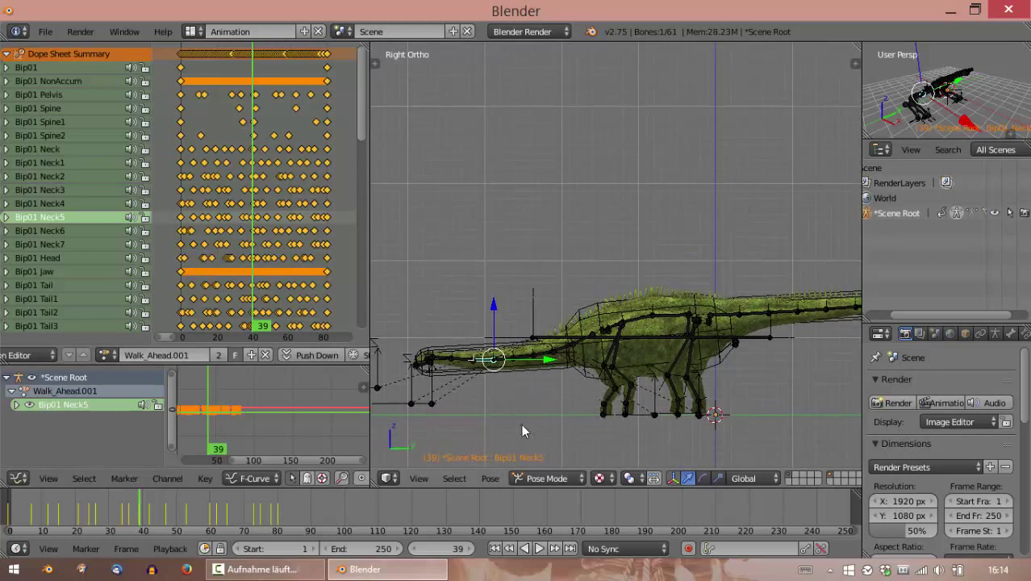
pyautogui.press('r')
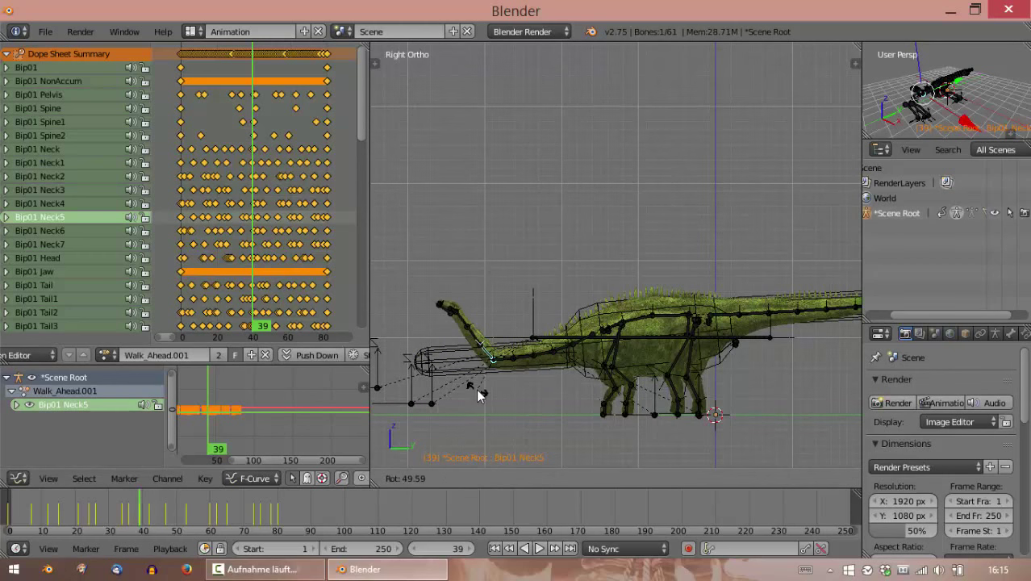
pyautogui.click(479, 396)
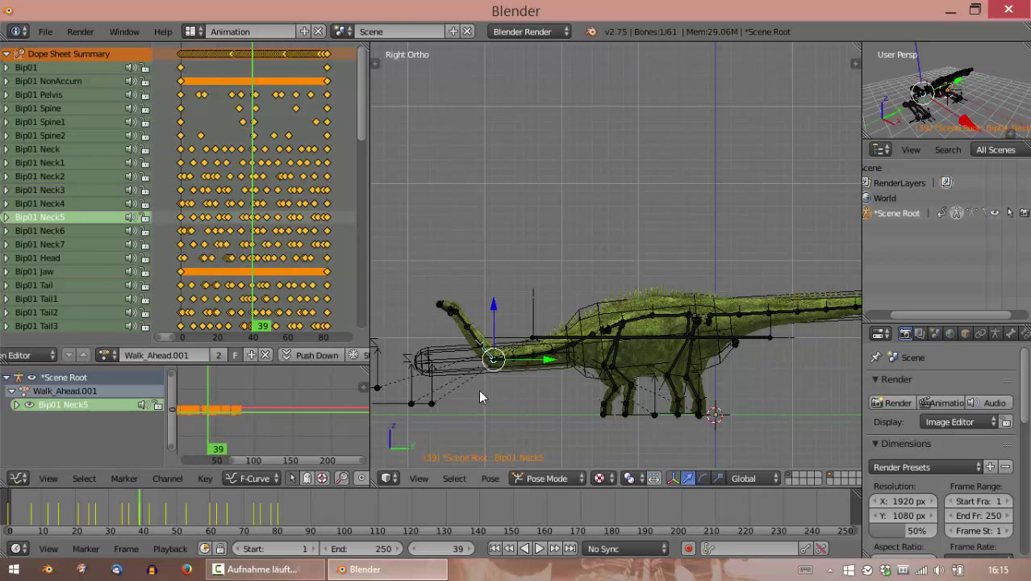
pyautogui.press('i')
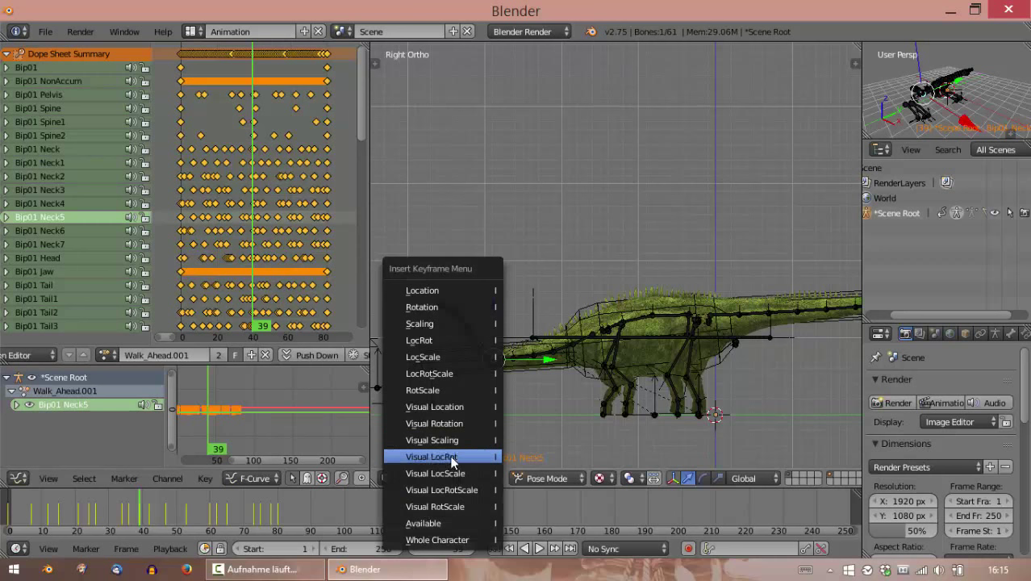
# Key the neck bone's Available channels at frame 39, rewind to frame 0, and play.
pyautogui.click(440, 519)
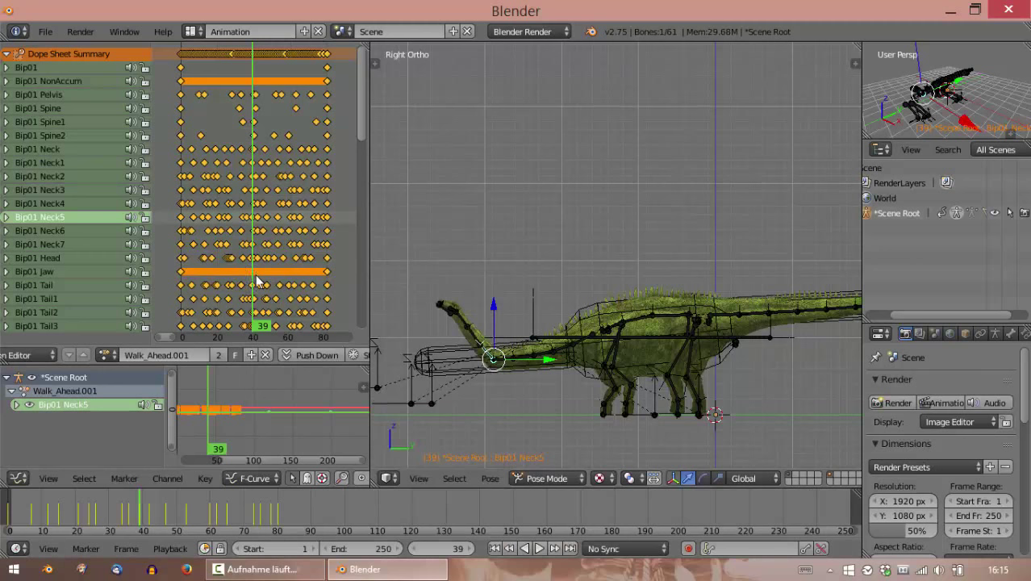
pyautogui.moveTo(250, 281); pyautogui.dragTo(182, 284)
pyautogui.hotkey('alt', 'a')
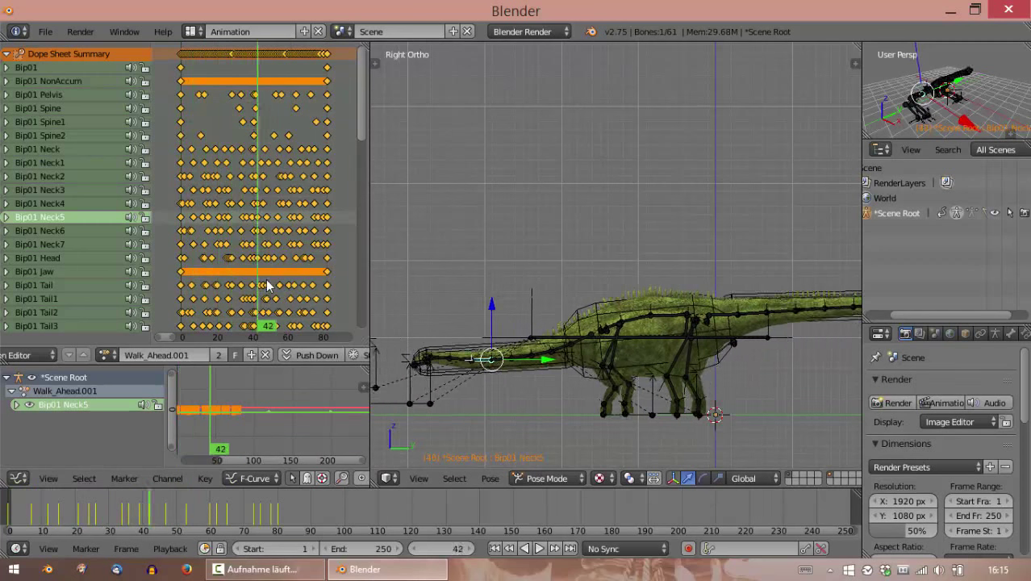
# Stop playback at frame 0, turn on auto-keying and choose the Available keying set.
pyautogui.press('Escape')
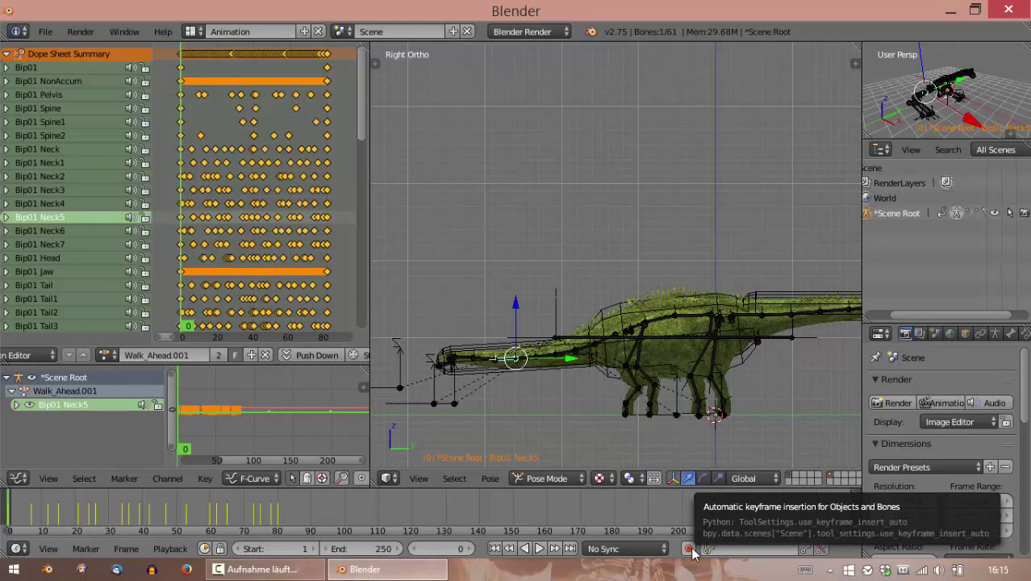
pyautogui.click(689, 549)
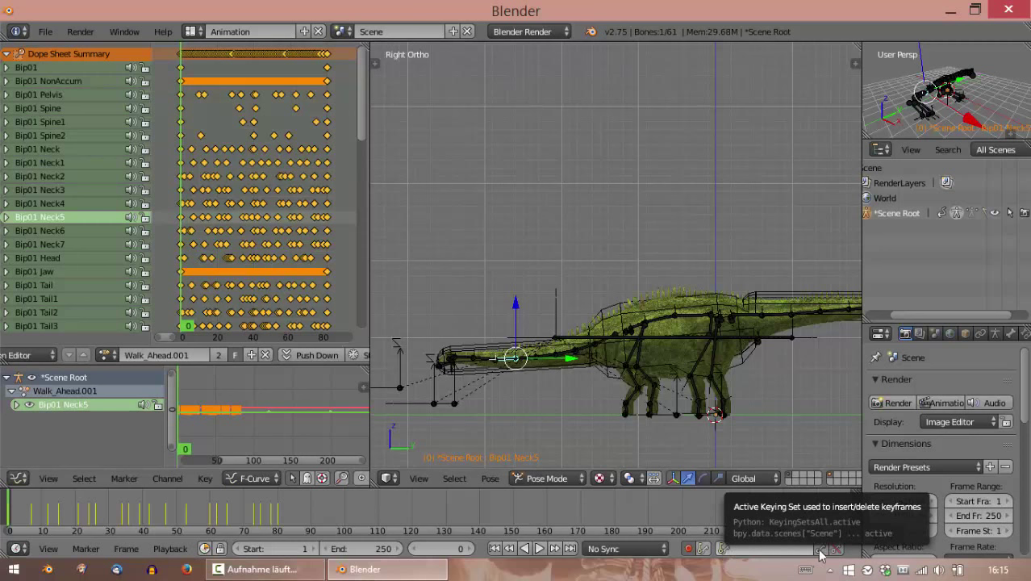
pyautogui.click(725, 550)
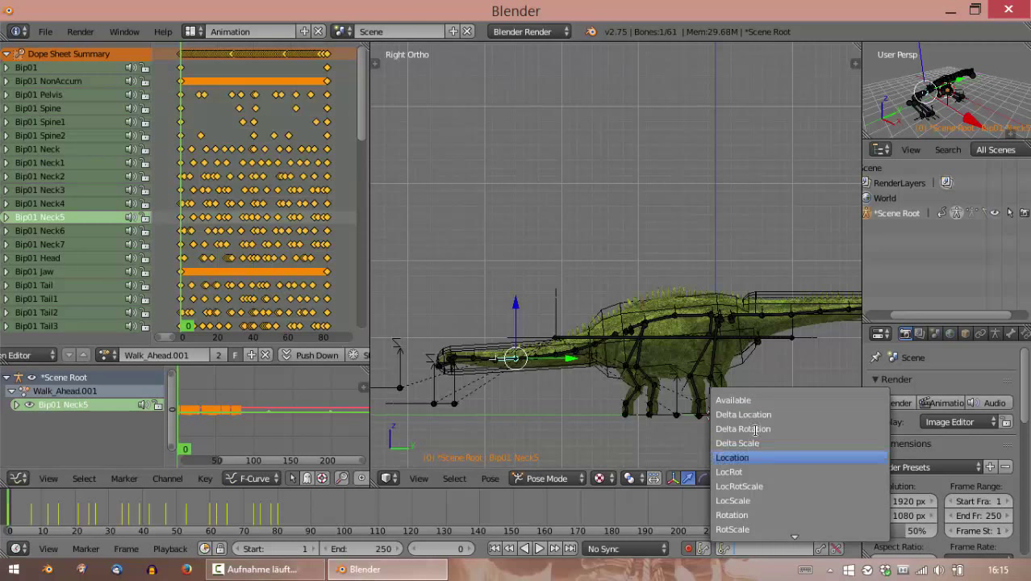
pyautogui.click(755, 399)
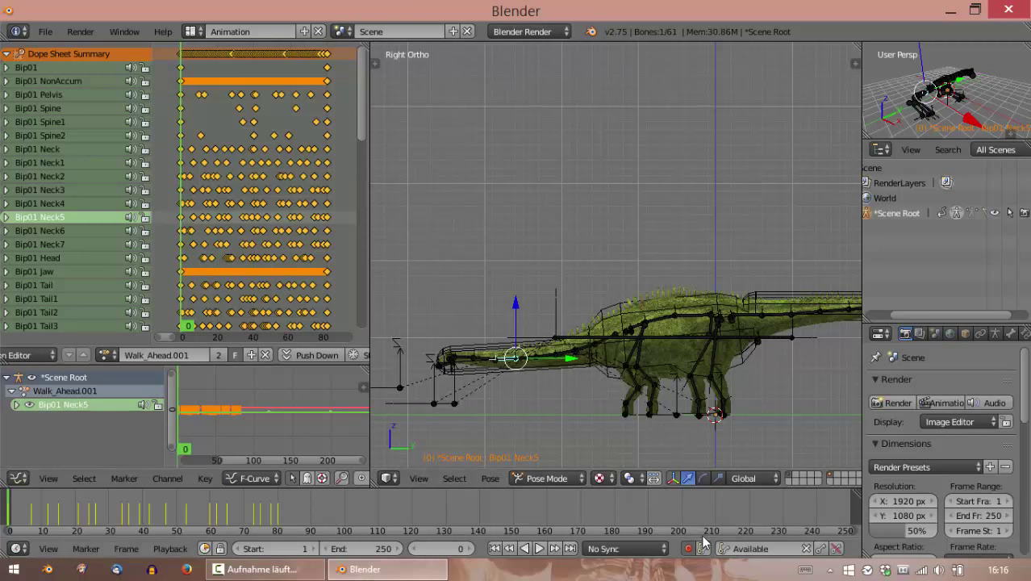
# Pivot on Individual Origins and rotate the whole neck chain upward at frame 0.
pyautogui.click(631, 478)
pyautogui.click(670, 430)
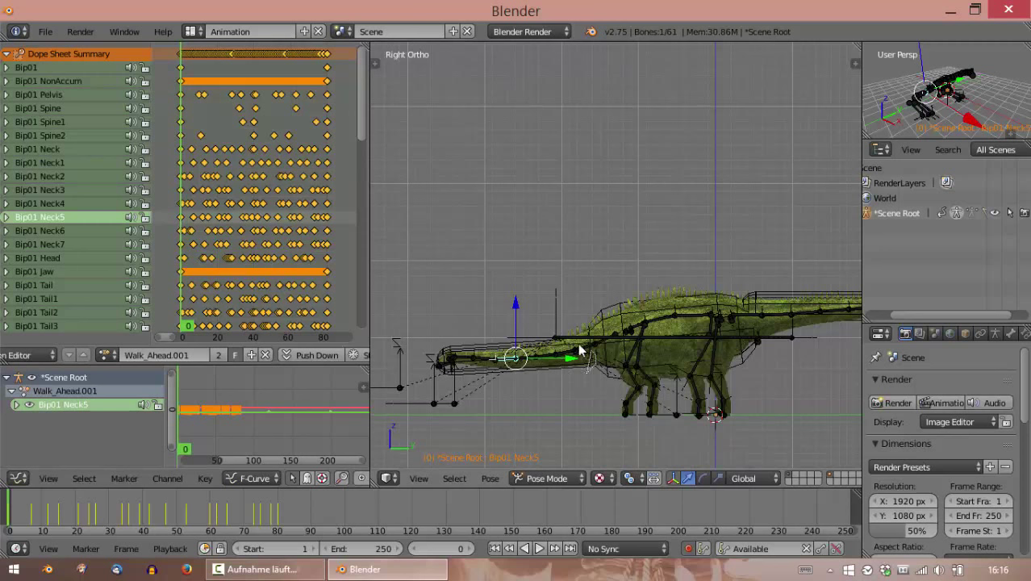
pyautogui.press('l')
pyautogui.press('r')
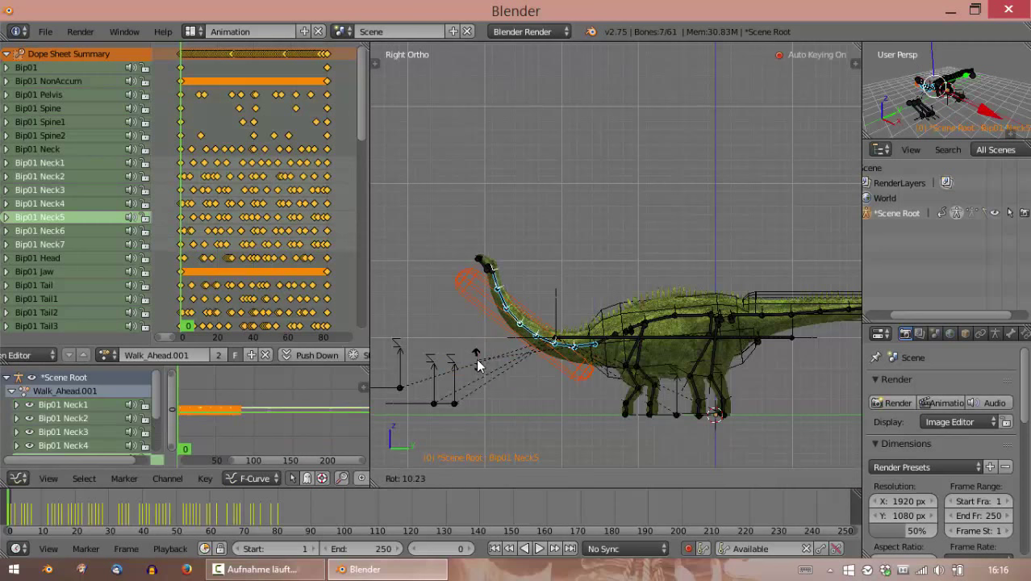
pyautogui.click(479, 356)
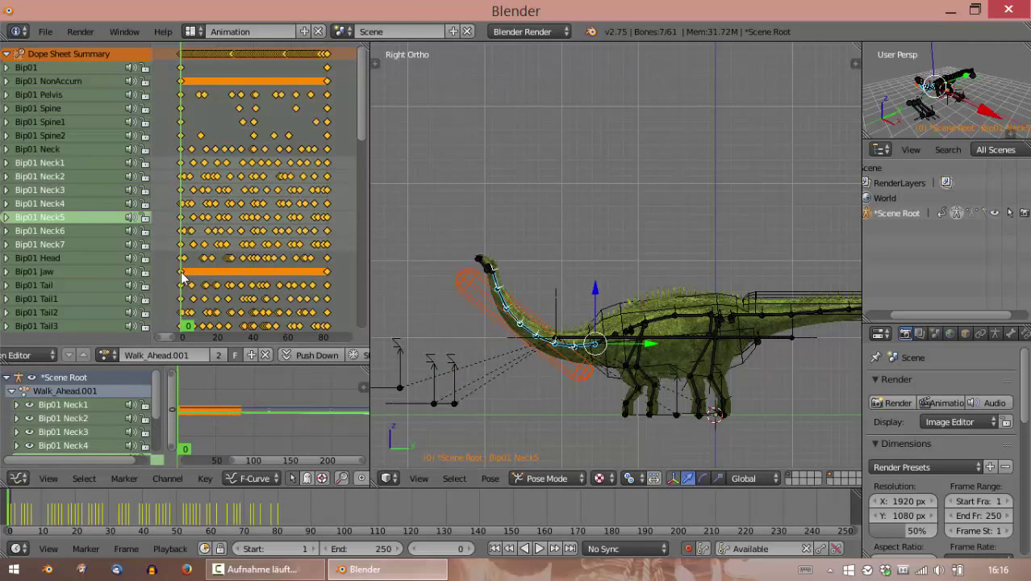
pyautogui.moveTo(181, 271); pyautogui.dragTo(247, 275)
# At frame 37, rotate the neck chain into an upward curl, then scrub back to frame 0.
pyautogui.press('r')
pyautogui.click(462, 331)
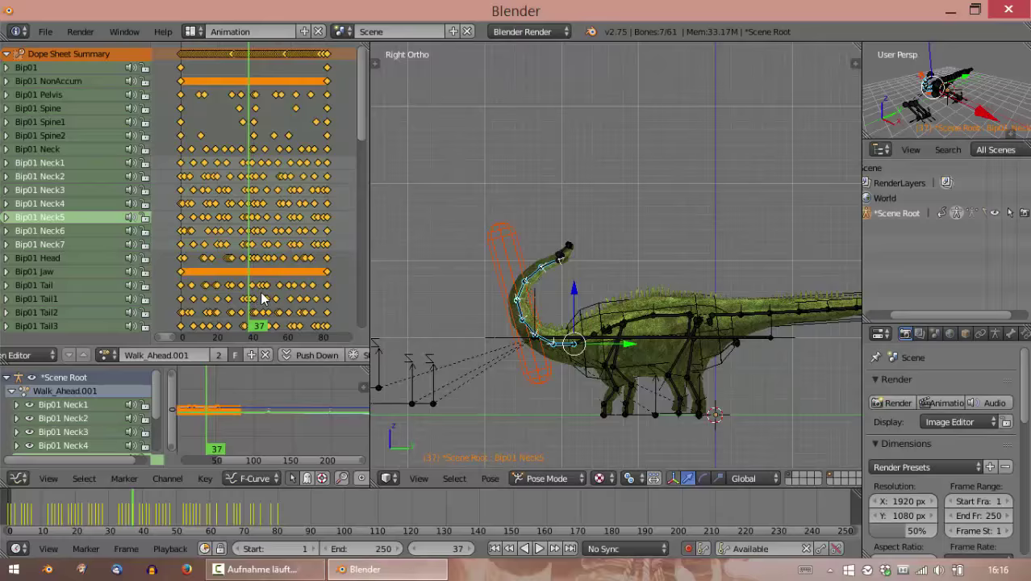
pyautogui.moveTo(247, 298)
pyautogui.mouseDown()
pyautogui.moveTo(171, 301)
pyautogui.moveTo(270, 306)
pyautogui.moveTo(294, 299)
pyautogui.moveTo(269, 282)
pyautogui.moveTo(314, 288)
pyautogui.moveTo(182, 292)
pyautogui.mouseUp()
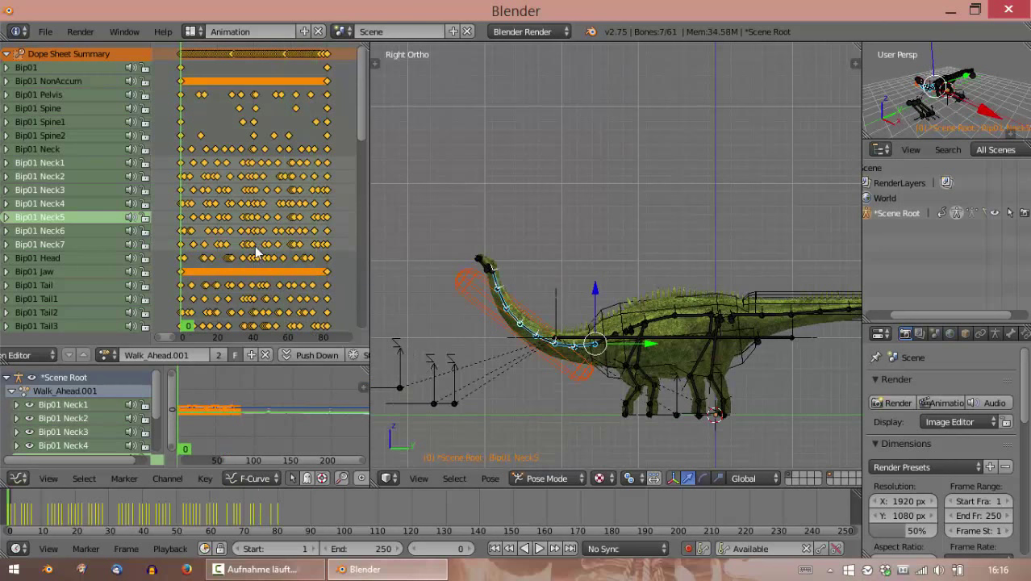
# Box-select all keyframes of the Bip01 Neck1 through Neck7 channels in the Dope Sheet.
pyautogui.scroll(2, 225, 236)
pyautogui.scroll(-1, 222, 234)
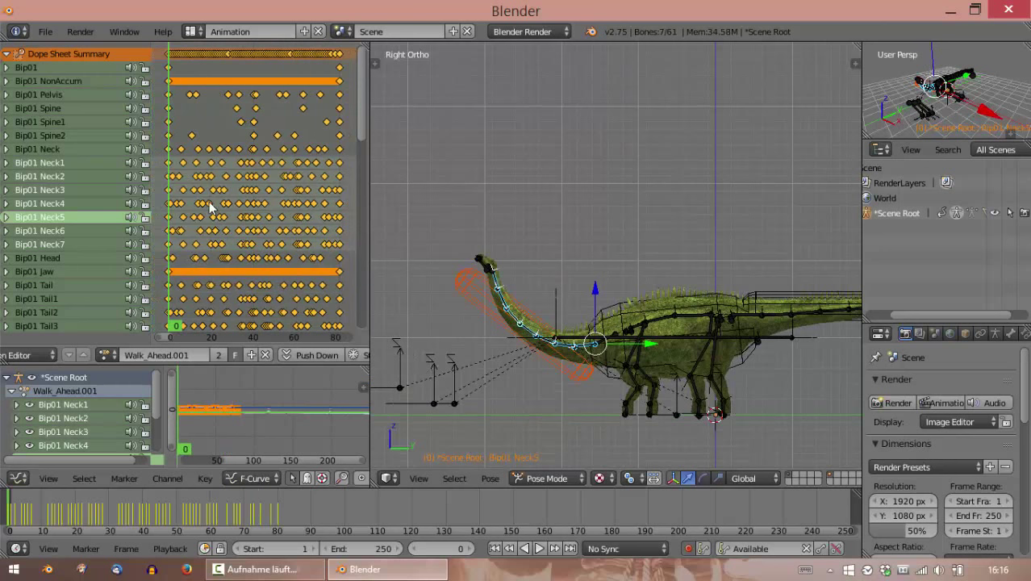
pyautogui.click(170, 165)
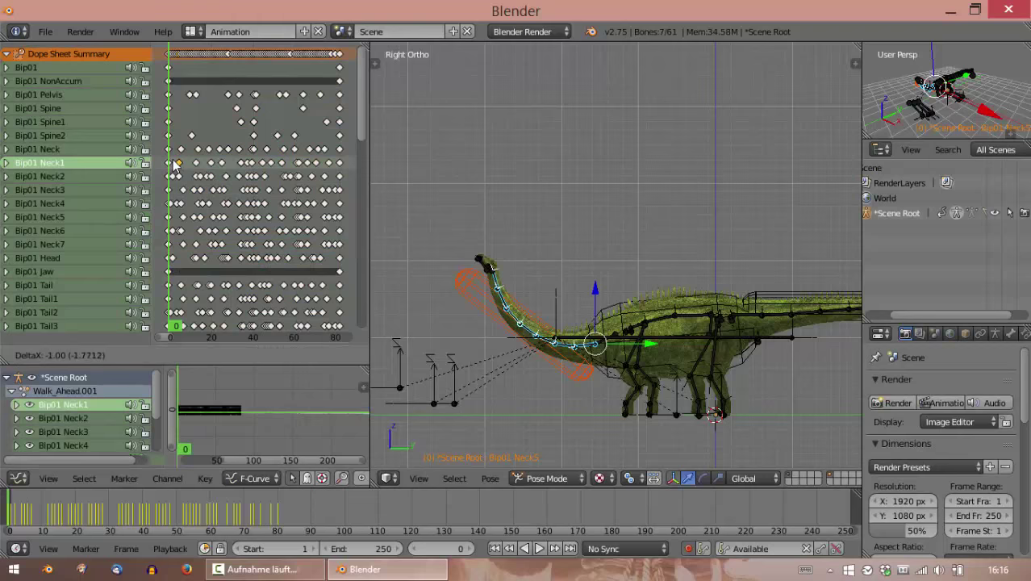
pyautogui.press('b')
pyautogui.moveTo(173, 162); pyautogui.dragTo(337, 257)
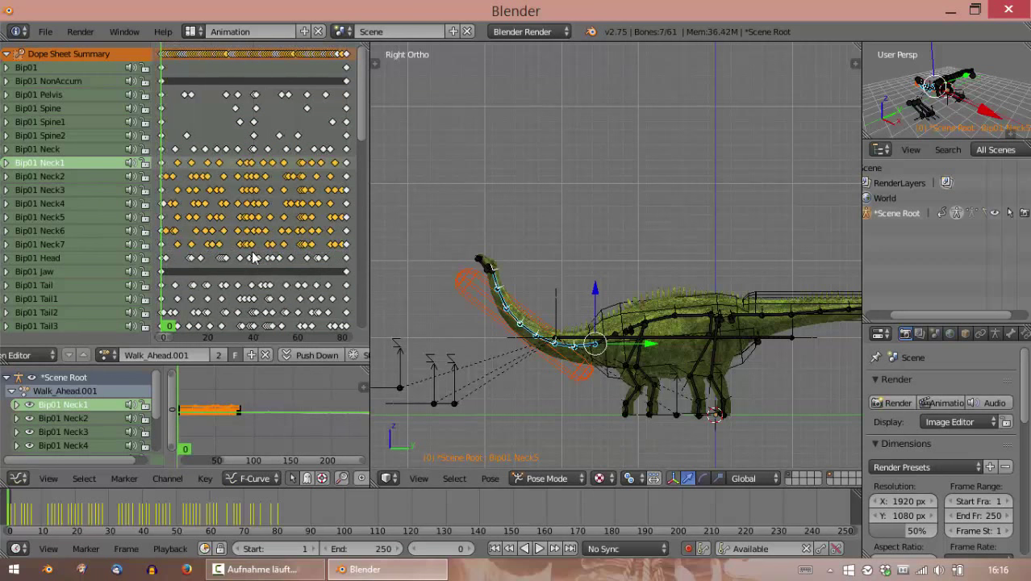
# Delete the selected neck keyframes and scrub frames 0 to 80 to check the pose.
pyautogui.scroll(2, 242, 210)
pyautogui.keyDown('ctrl'); pyautogui.scroll(3, 221, 205); pyautogui.keyUp('ctrl')
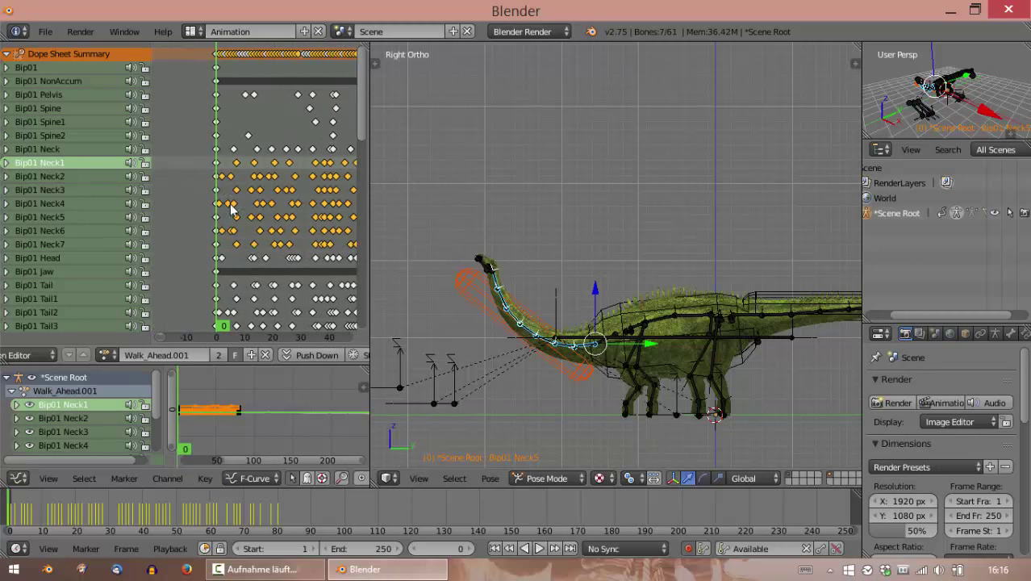
pyautogui.press('x')
pyautogui.click(247, 214)
pyautogui.keyDown('ctrl'); pyautogui.scroll(-3, 347, 219); pyautogui.keyUp('ctrl')
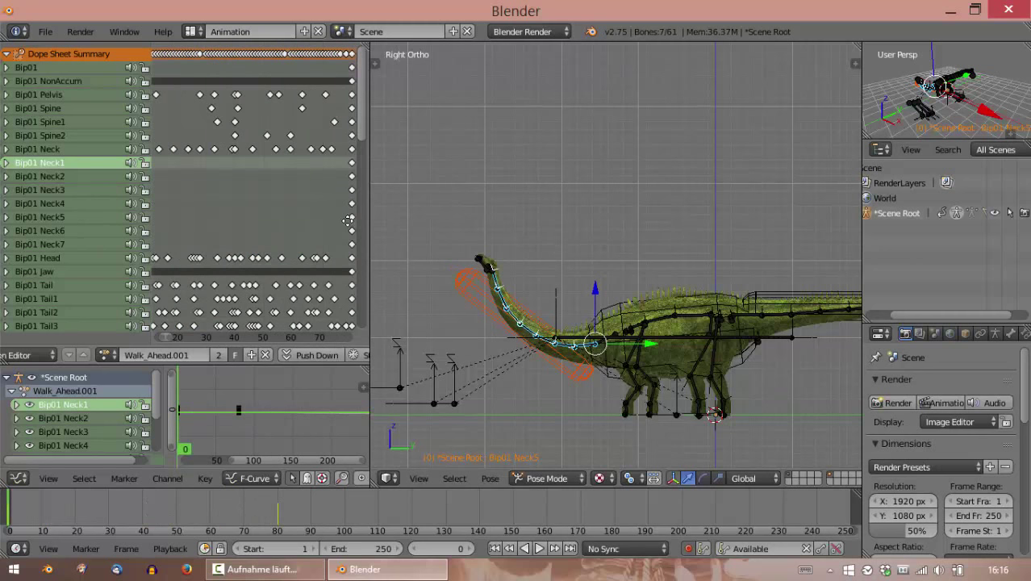
pyautogui.scroll(-3, 217, 216)
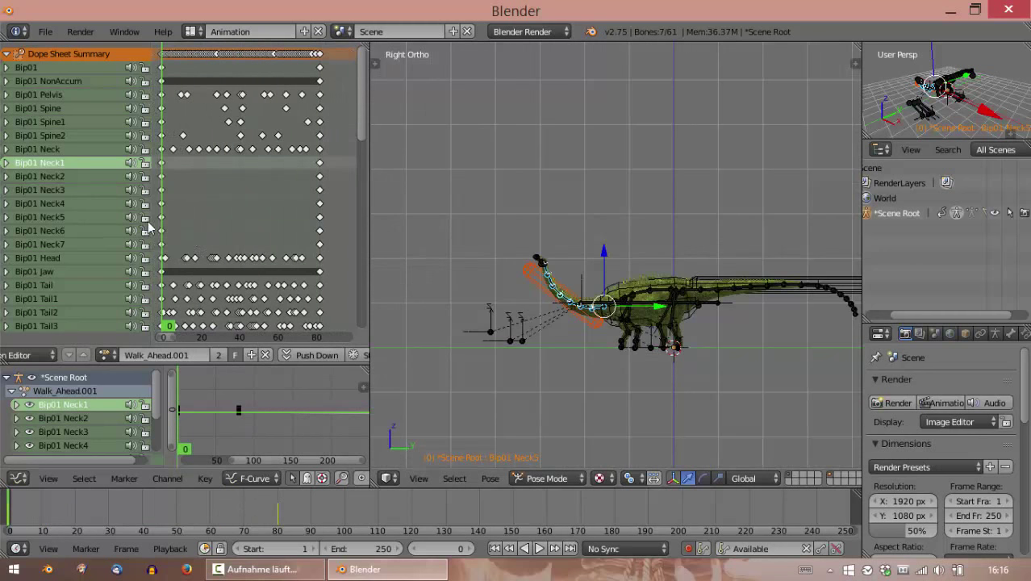
pyautogui.moveTo(147, 221)
pyautogui.mouseDown()
pyautogui.moveTo(331, 223)
pyautogui.moveTo(320, 223)
pyautogui.moveTo(162, 227)
pyautogui.moveTo(237, 210)
pyautogui.moveTo(336, 214)
pyautogui.moveTo(150, 216)
pyautogui.mouseUp()
pyautogui.scroll(4, 648, 222)
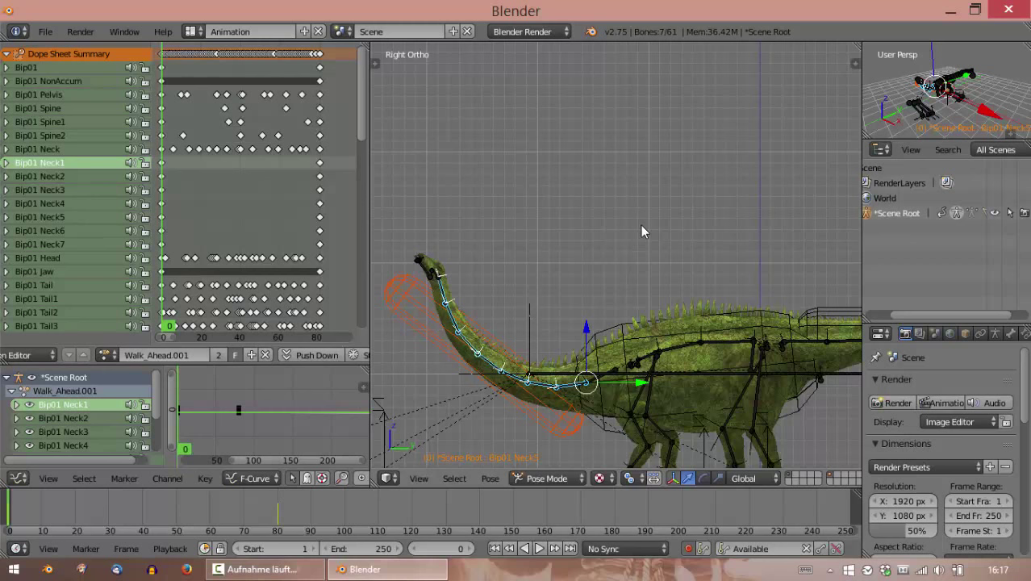
pyautogui.keyDown('shift'); pyautogui.moveTo(617, 294); pyautogui.dragTo(617, 179, button='middle'); pyautogui.keyUp('shift')
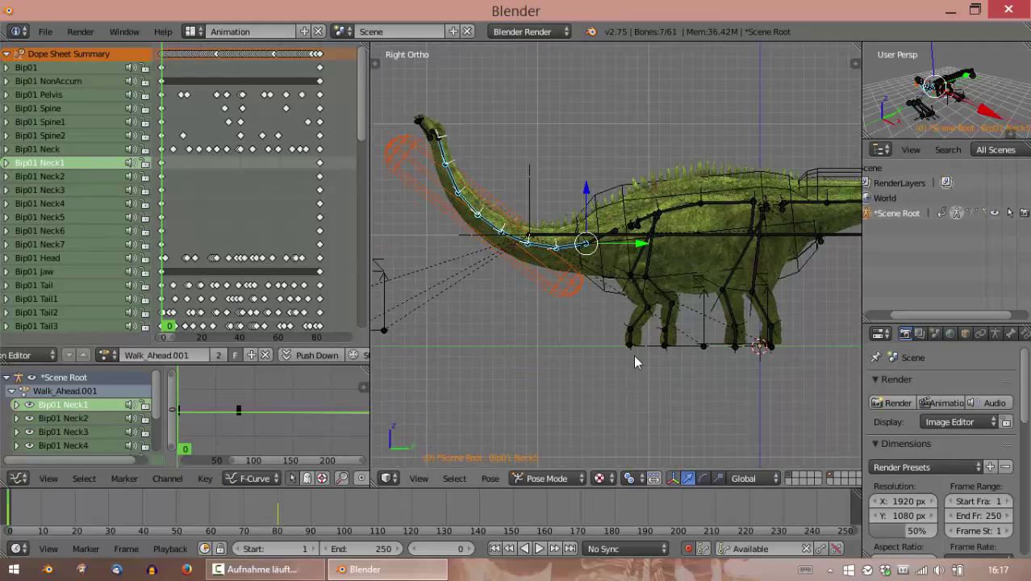
pyautogui.rightClick(759, 227)
pyautogui.press('g')
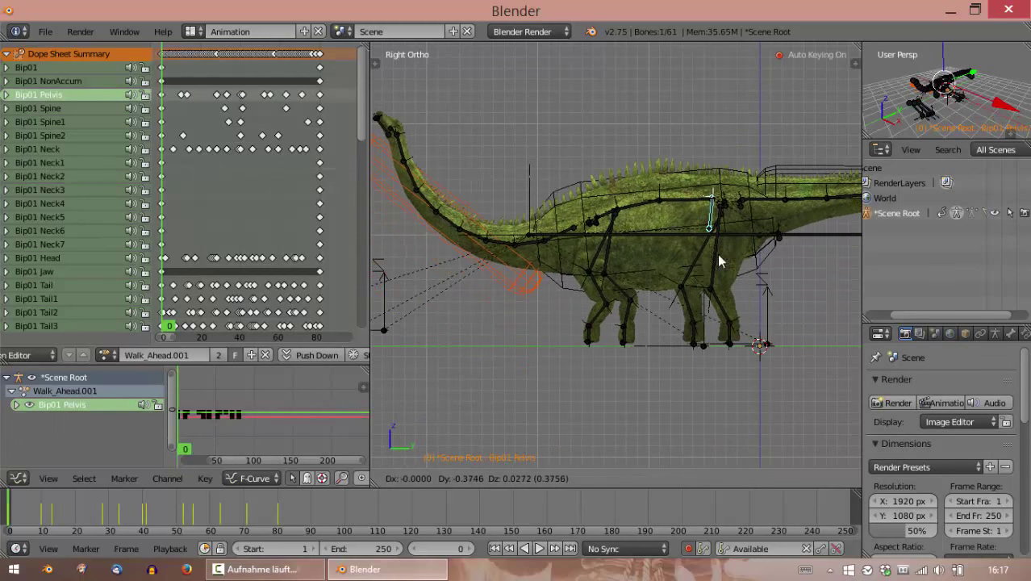
pyautogui.rightClick(744, 216)
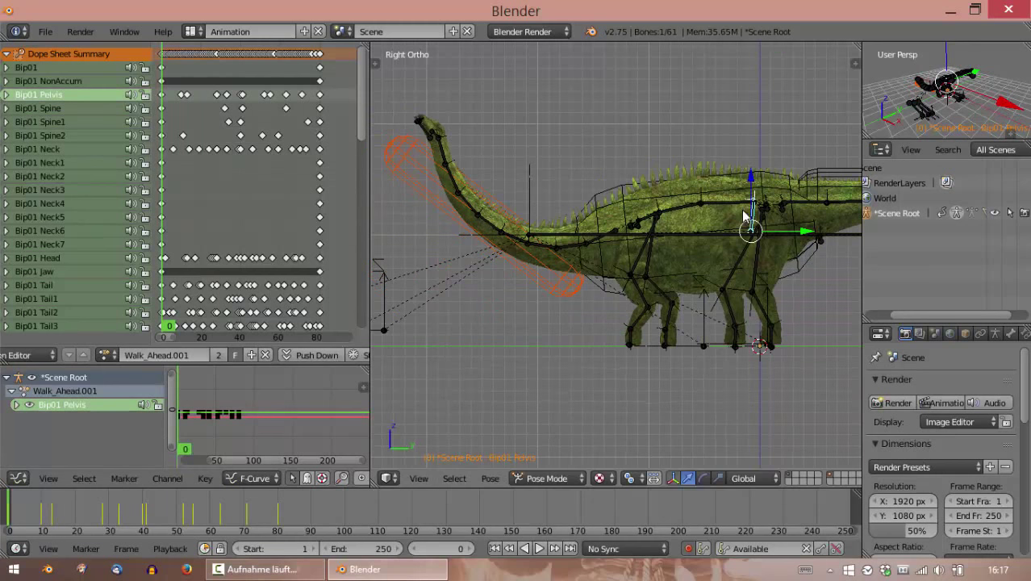
pyautogui.moveTo(251, 237); pyautogui.dragTo(273, 237, button='middle')
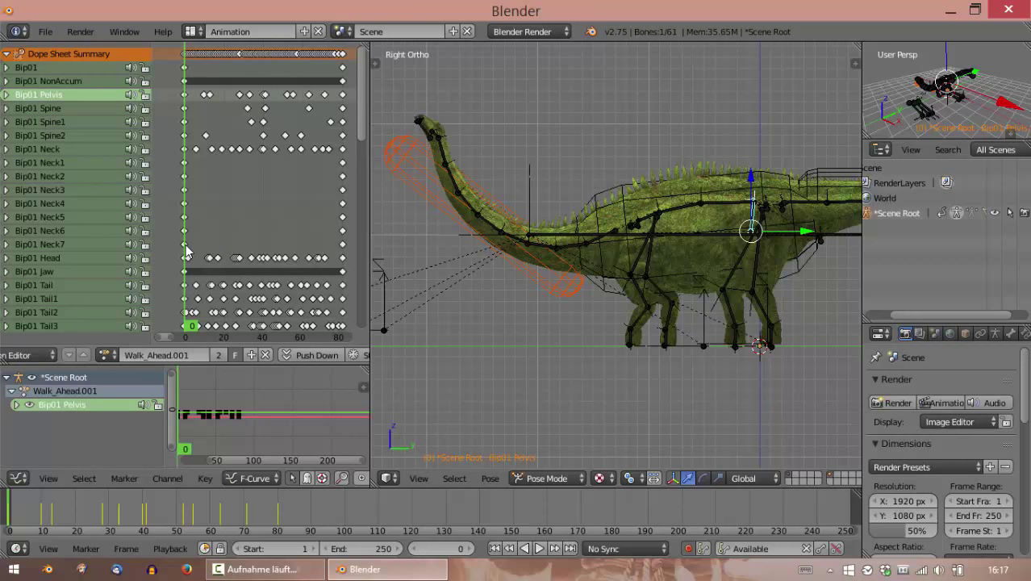
pyautogui.scroll(3, 263, 254)
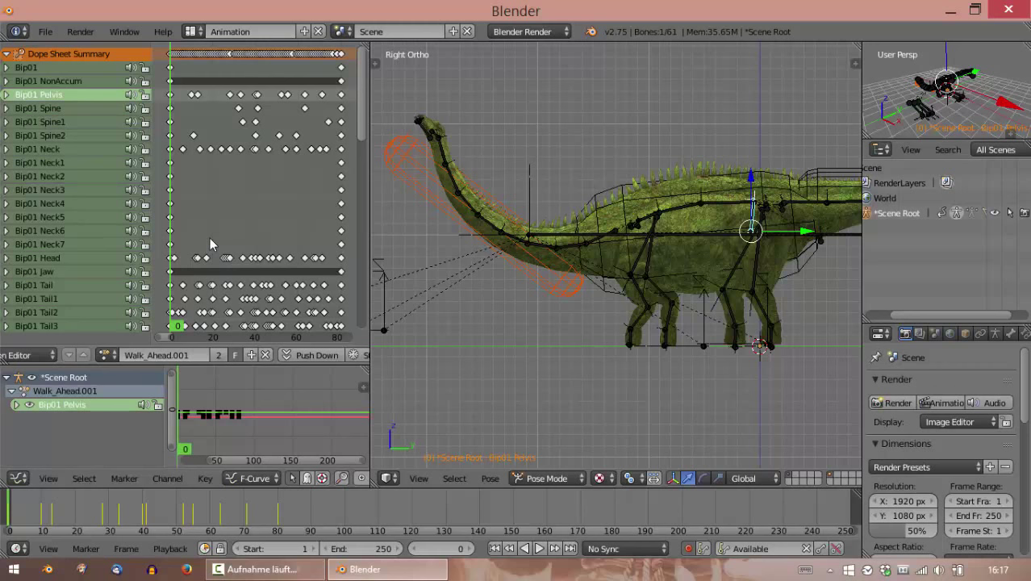
pyautogui.moveTo(175, 236); pyautogui.dragTo(357, 260)
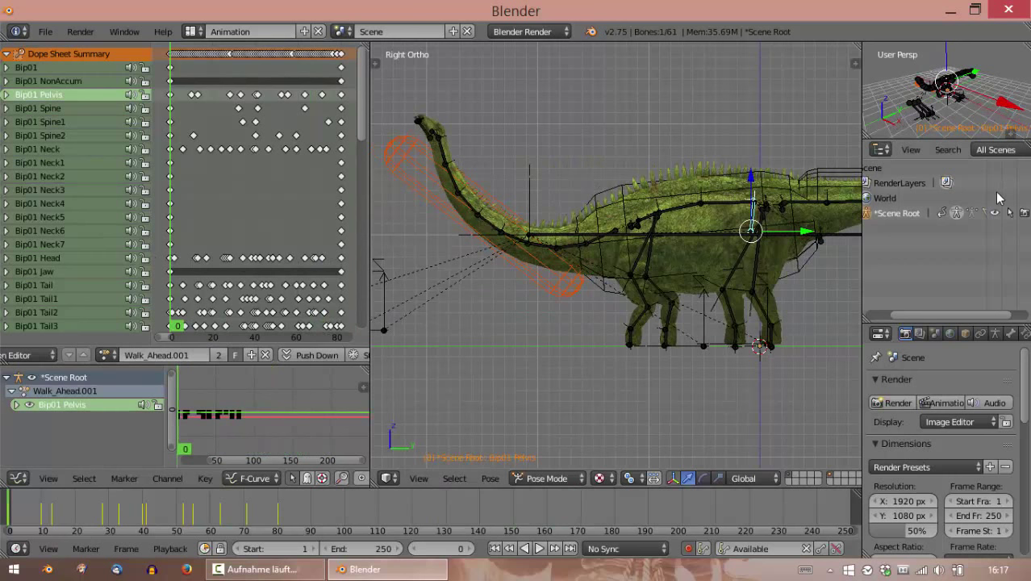
# Export the edited walk as a Blue Fang .bf animation into the recent DiplodocusWWD folder.
pyautogui.click(46, 32)
pyautogui.moveTo(79, 319)
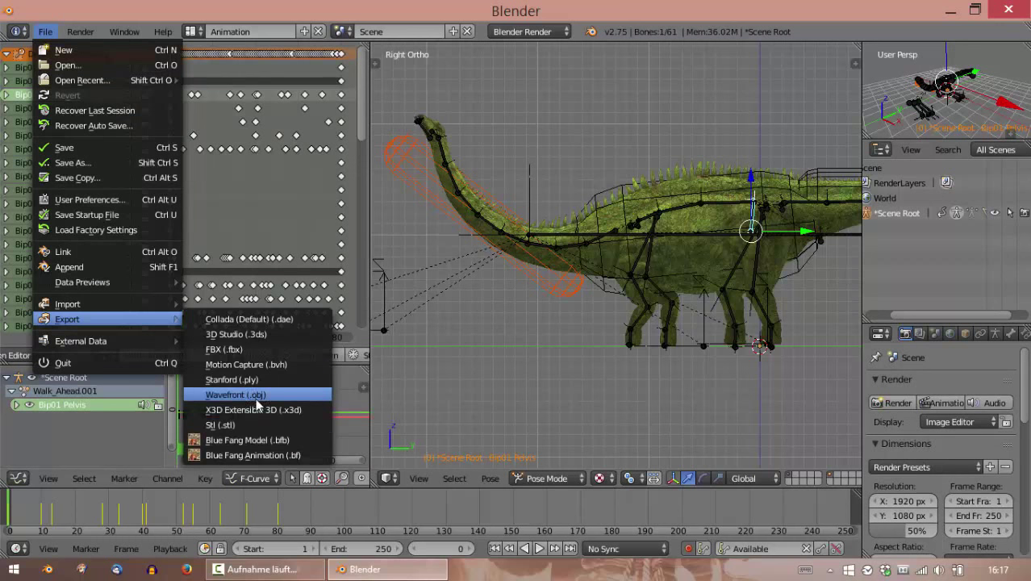
pyautogui.click(243, 457)
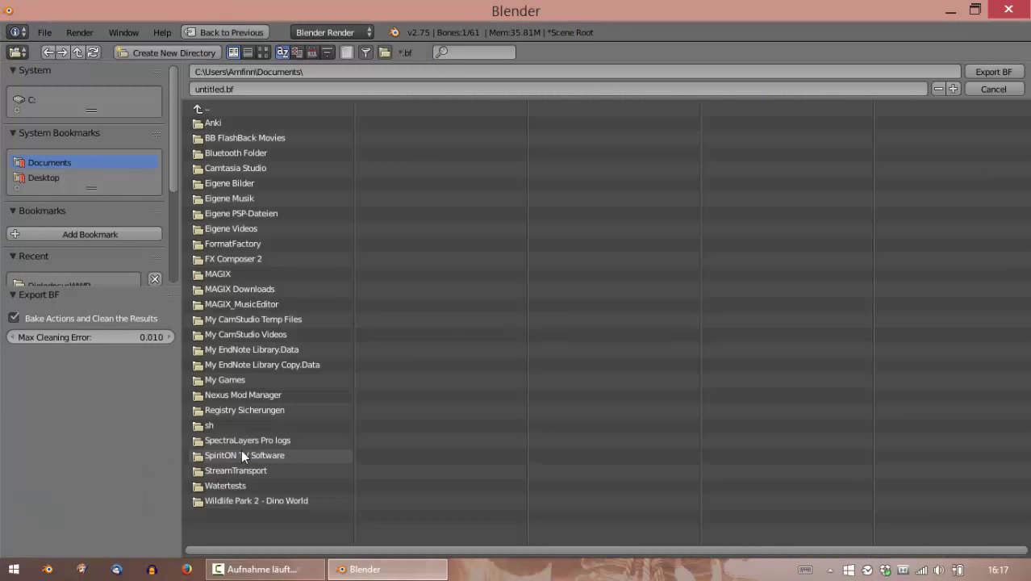
pyautogui.click(72, 285)
pyautogui.click(280, 88)
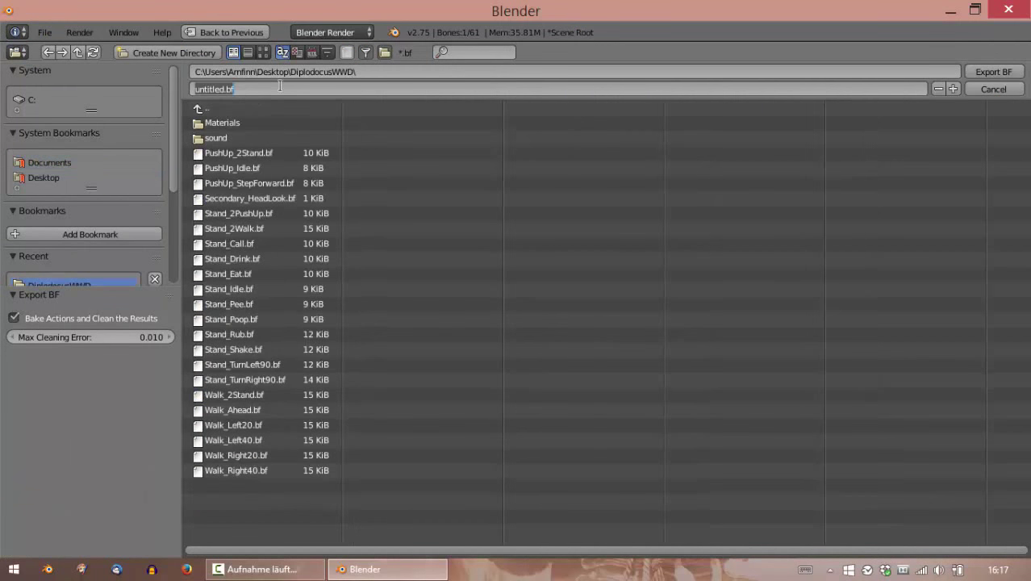
pyautogui.click(993, 71)
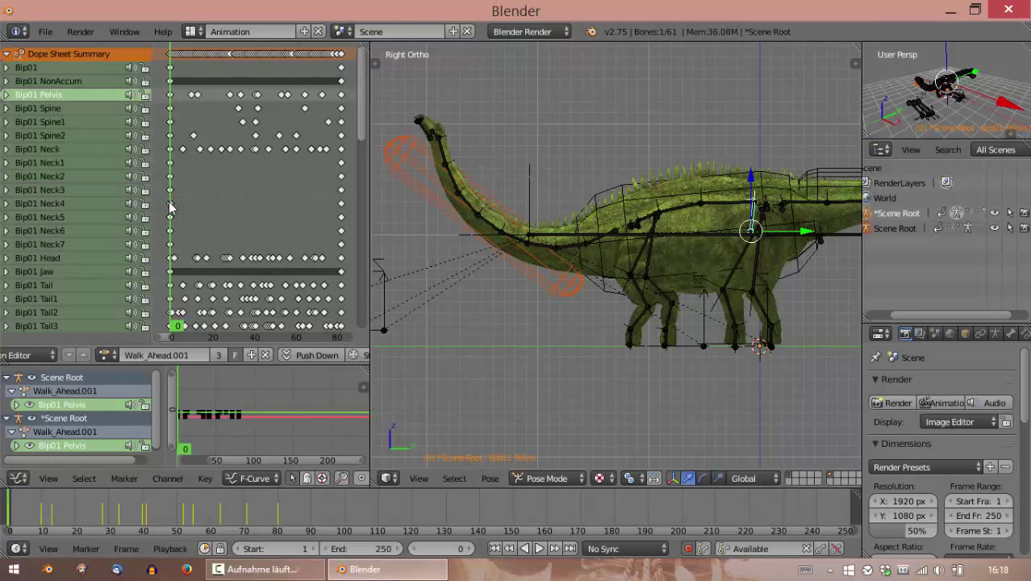
# Select the dinosaur mesh, enter Edit Mode and pick a vertex on its back.
pyautogui.moveTo(173, 207)
pyautogui.mouseDown()
pyautogui.moveTo(278, 221)
pyautogui.moveTo(170, 218)
pyautogui.mouseUp()
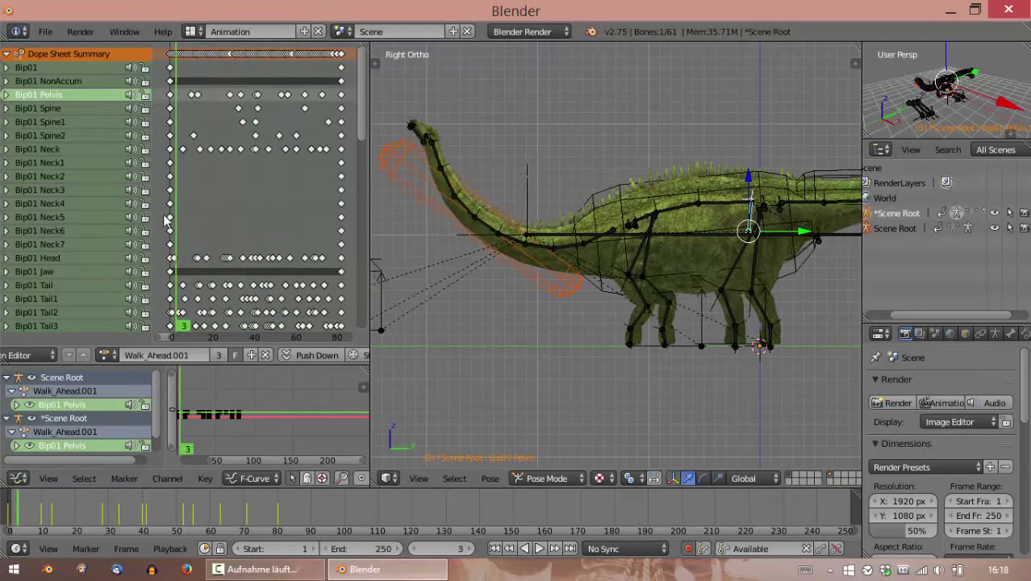
pyautogui.rightClick(707, 258)
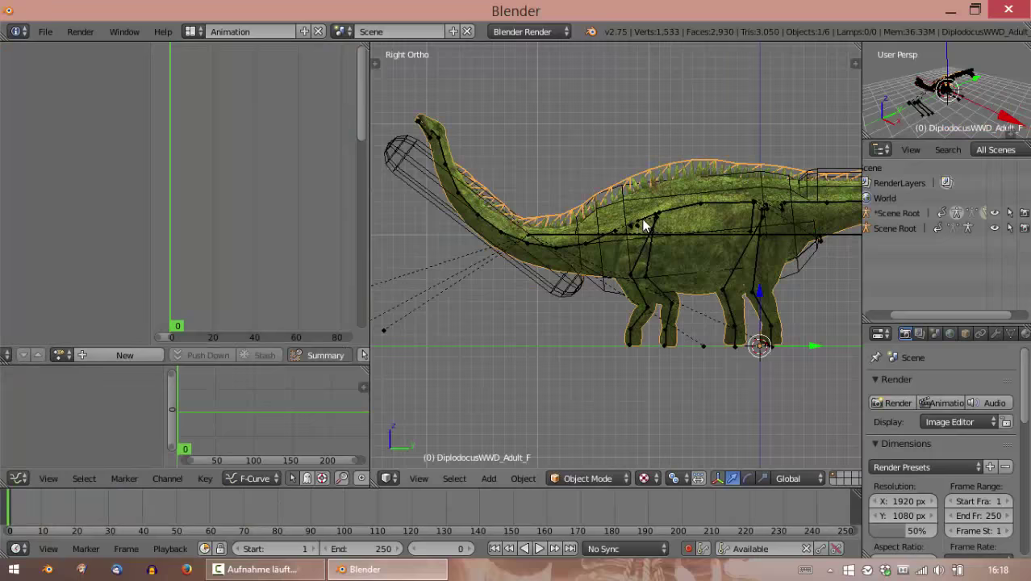
pyautogui.scroll(-2, 645, 242)
pyautogui.scroll(3, 621, 250)
pyautogui.press('Tab')
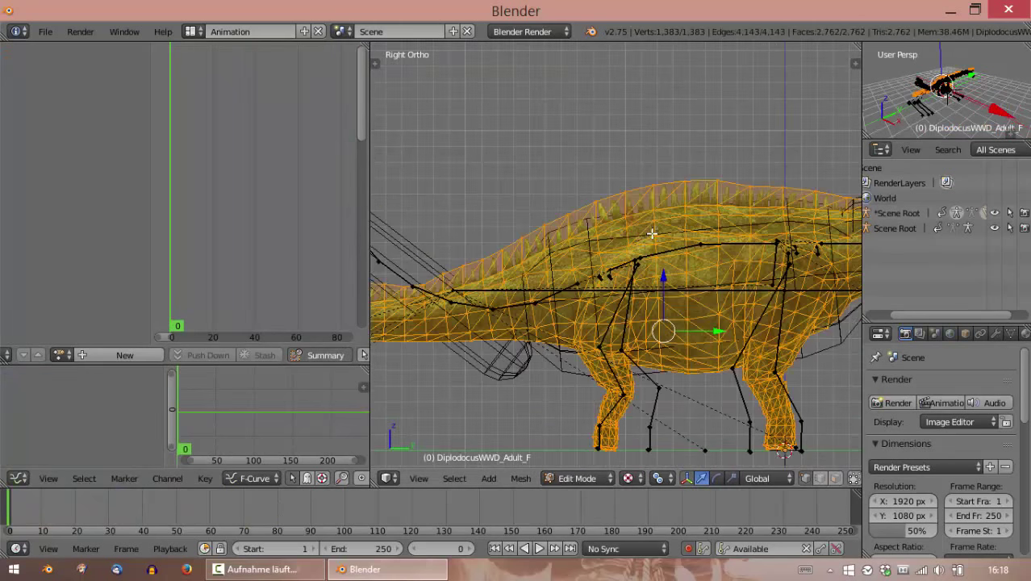
pyautogui.rightClick(651, 206)
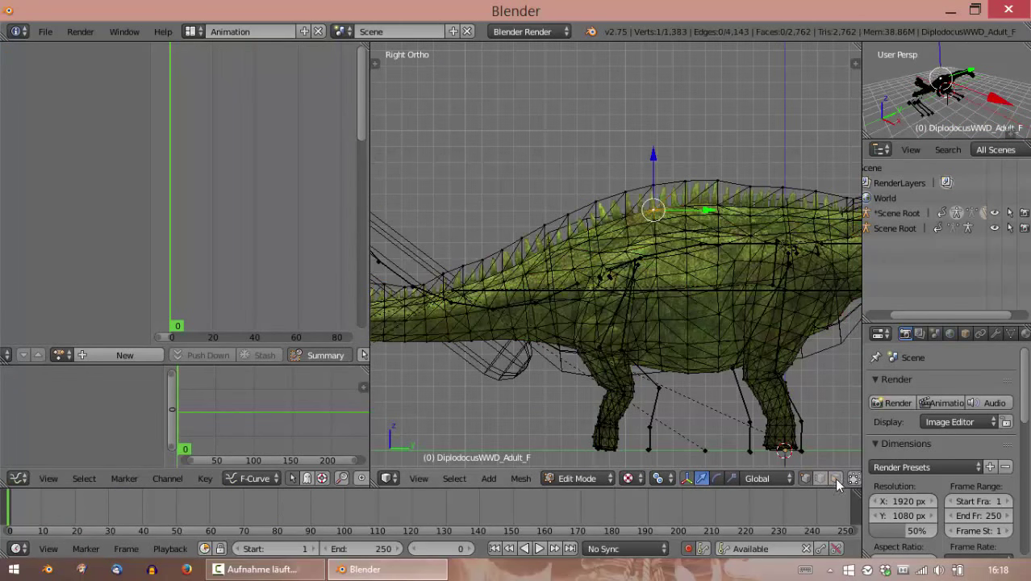
# Turn on connected proportional editing and raise the back vertex.
pyautogui.scroll(-5, 643, 481)
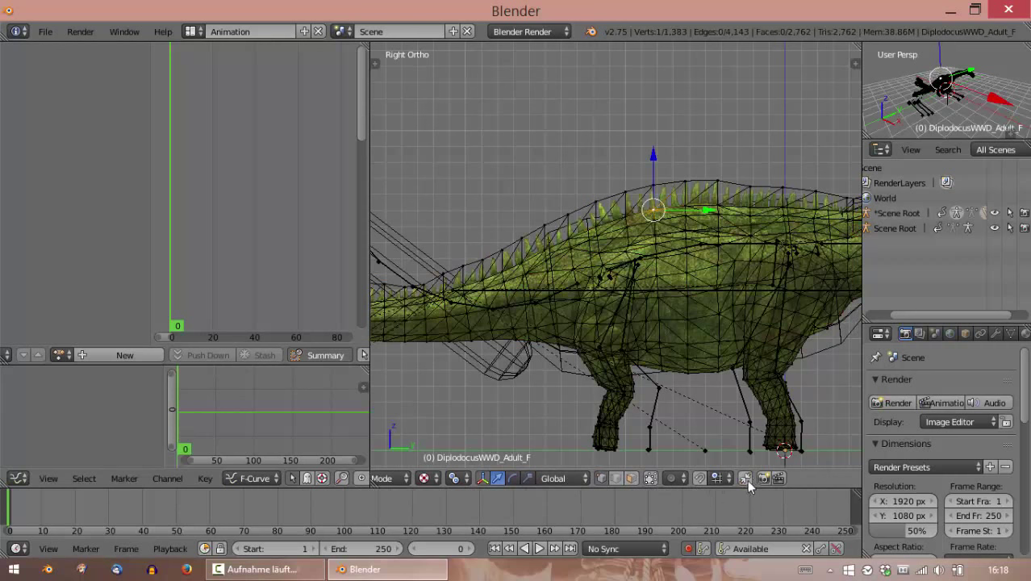
pyautogui.keyDown('ctrl'); pyautogui.scroll(-1, 717, 481); pyautogui.keyUp('ctrl')
pyautogui.click(682, 479)
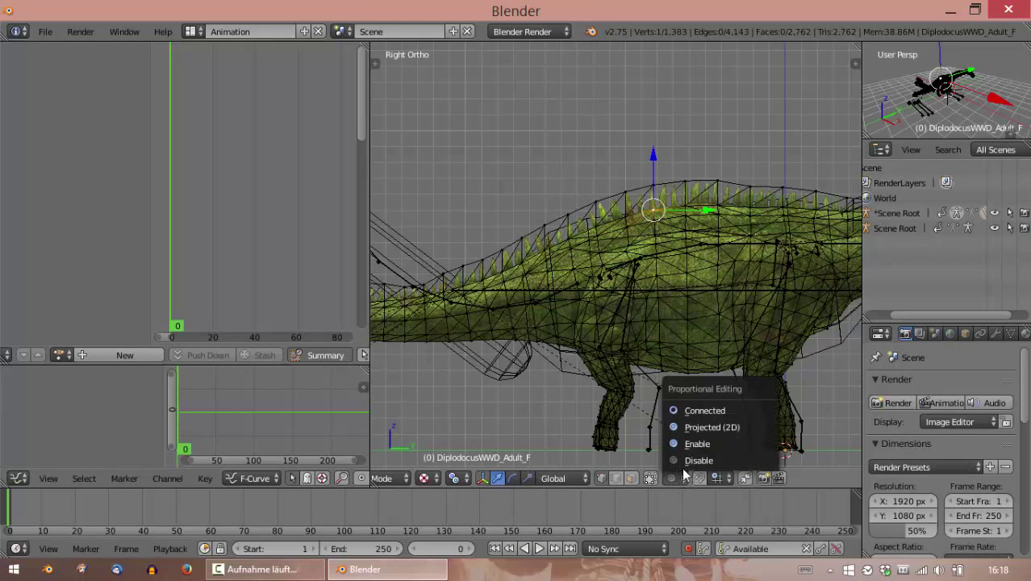
pyautogui.click(708, 412)
pyautogui.scroll(-2, 653, 242)
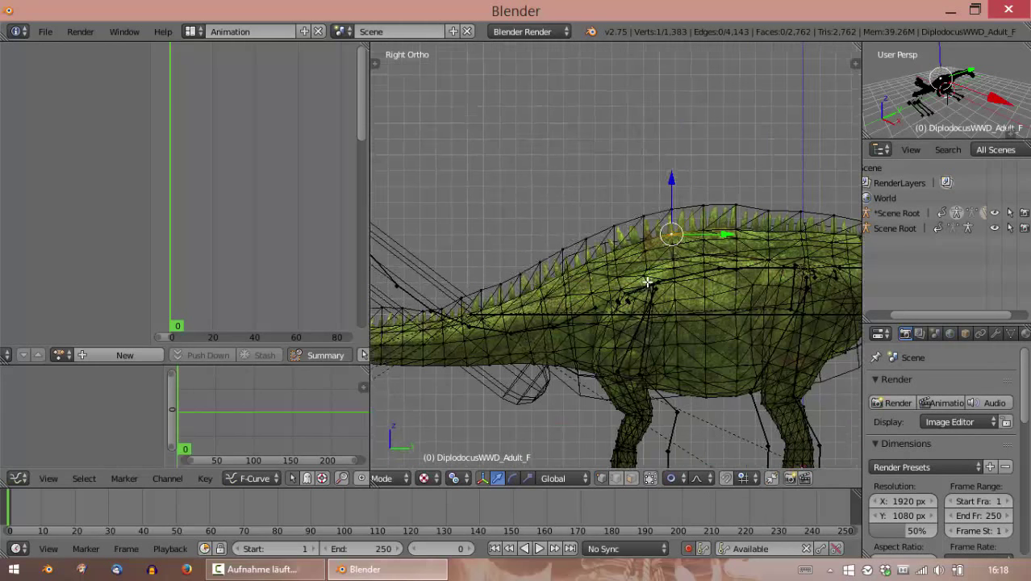
pyautogui.press('g')
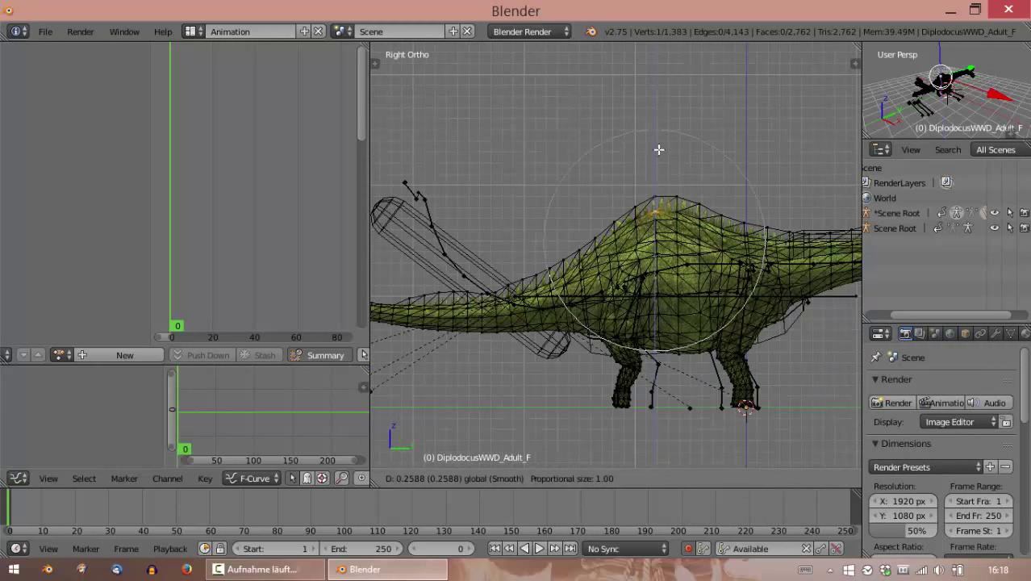
pyautogui.click(658, 153)
# Select another back vertex, then return to Object Mode to view the textured mesh.
pyautogui.rightClick(552, 201)
pyautogui.press('g')
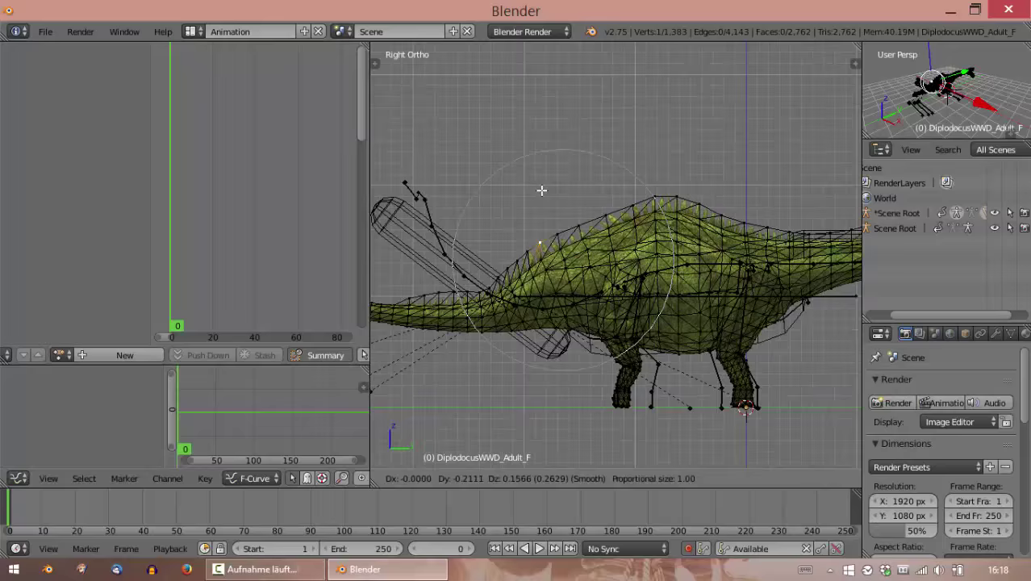
pyautogui.click(543, 189)
pyautogui.press('Tab')
pyautogui.scroll(2, 520, 200)
pyautogui.scroll(-3, 520, 201)
pyautogui.scroll(4, 530, 235)
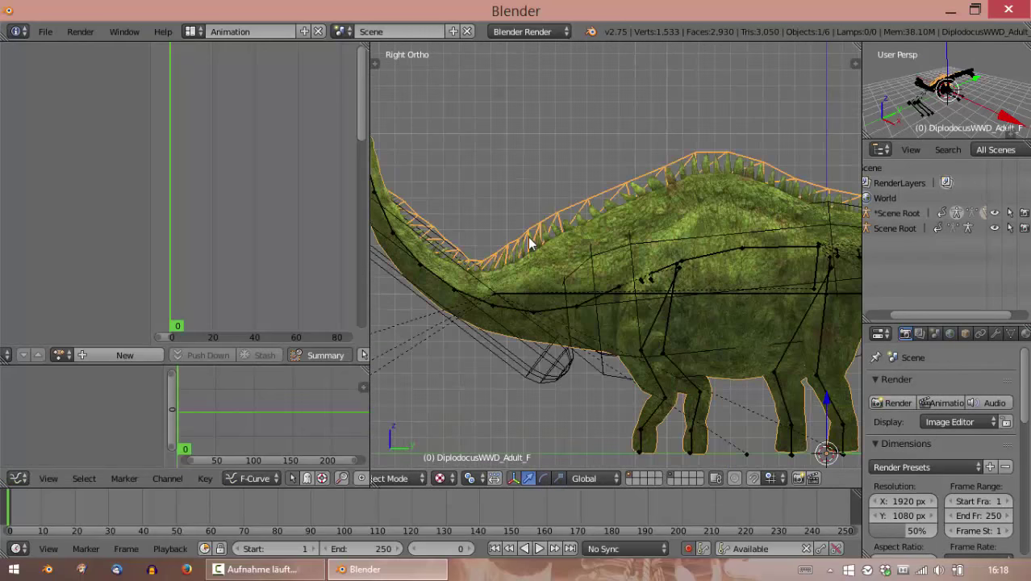
pyautogui.moveTo(529, 234); pyautogui.dragTo(656, 260, button='middle')
# Back in Edit Mode, raise the back vertex about 0.21 with smooth proportional falloff.
pyautogui.press('Tab')
pyautogui.scroll(2, 656, 259)
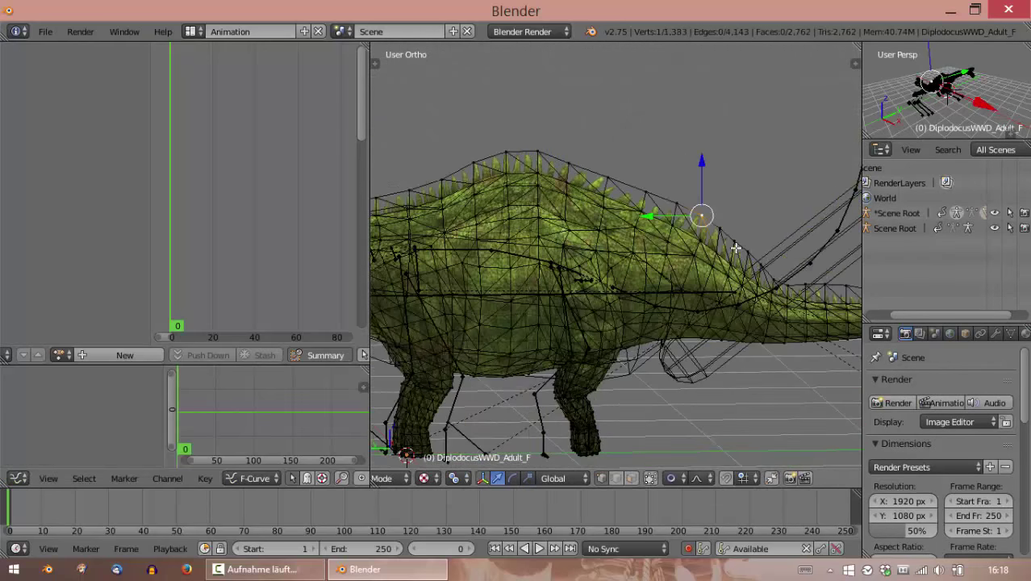
pyautogui.scroll(2, 726, 200)
pyautogui.press('g')
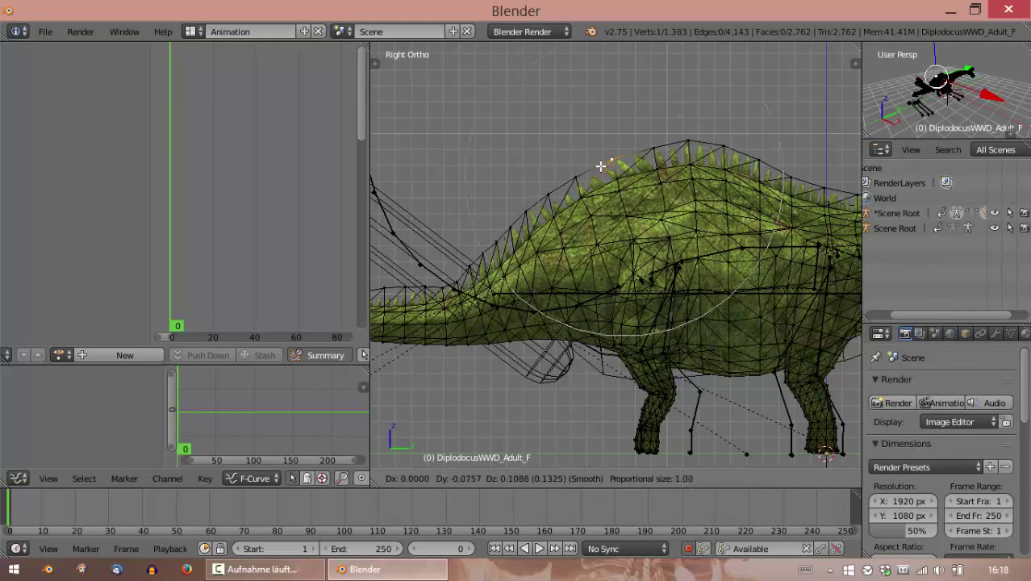
pyautogui.rightClick(751, 199)
pyautogui.scroll(-4, 751, 200)
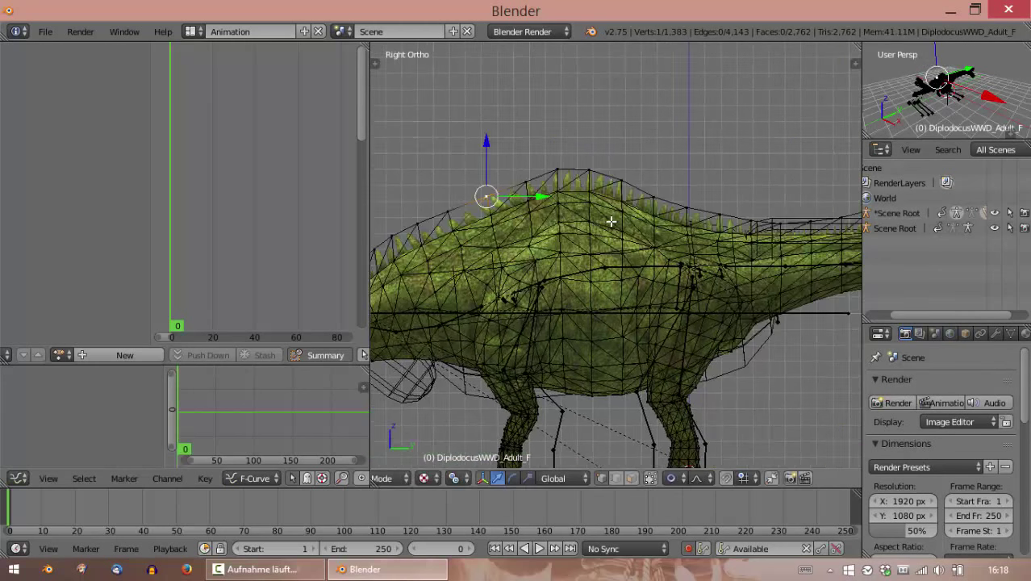
pyautogui.scroll(5, 625, 242)
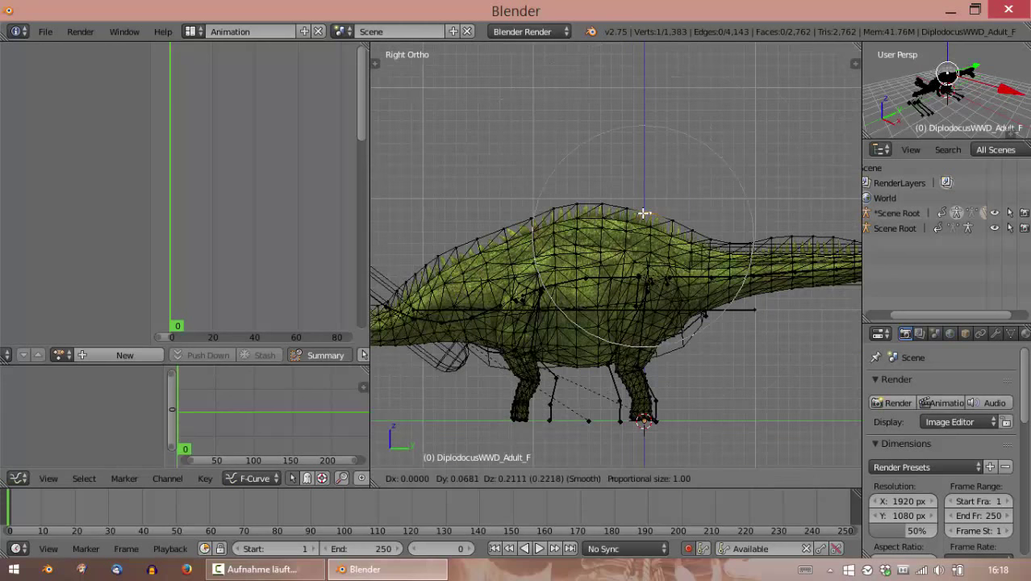
pyautogui.scroll(3, 621, 246)
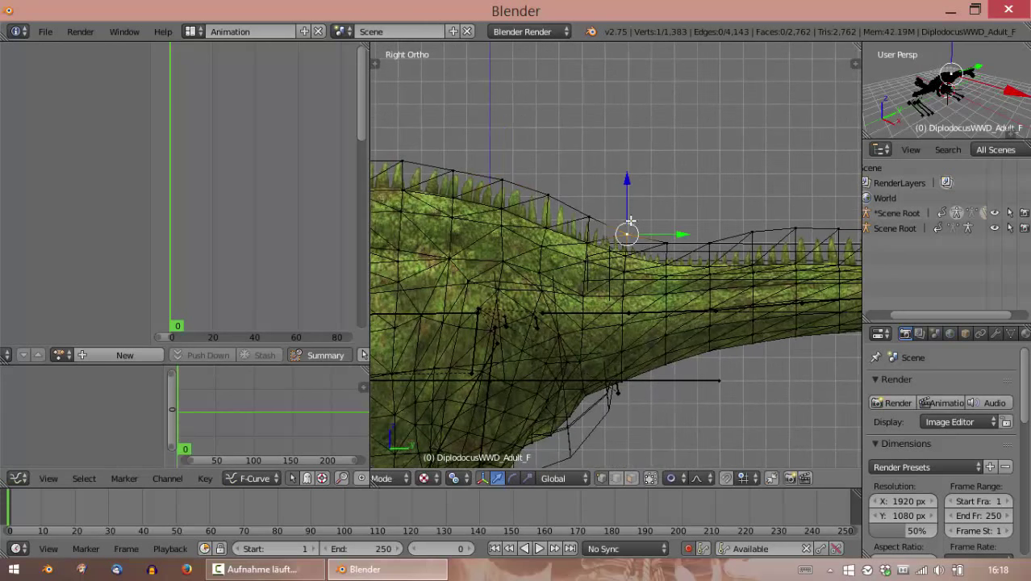
pyautogui.press('g')
pyautogui.click(630, 195)
pyautogui.scroll(-5, 630, 198)
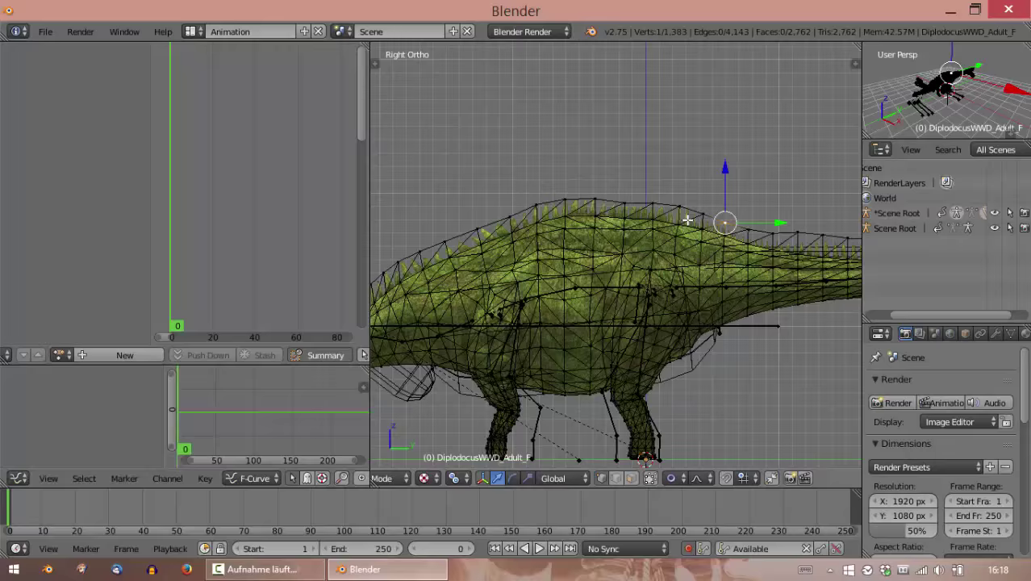
pyautogui.moveTo(627, 218); pyautogui.dragTo(645, 256, button='middle')
# Cancel a move and apply two Shrink/Fatten inflations around the back vertex.
pyautogui.press('g')
pyautogui.rightClick(628, 264)
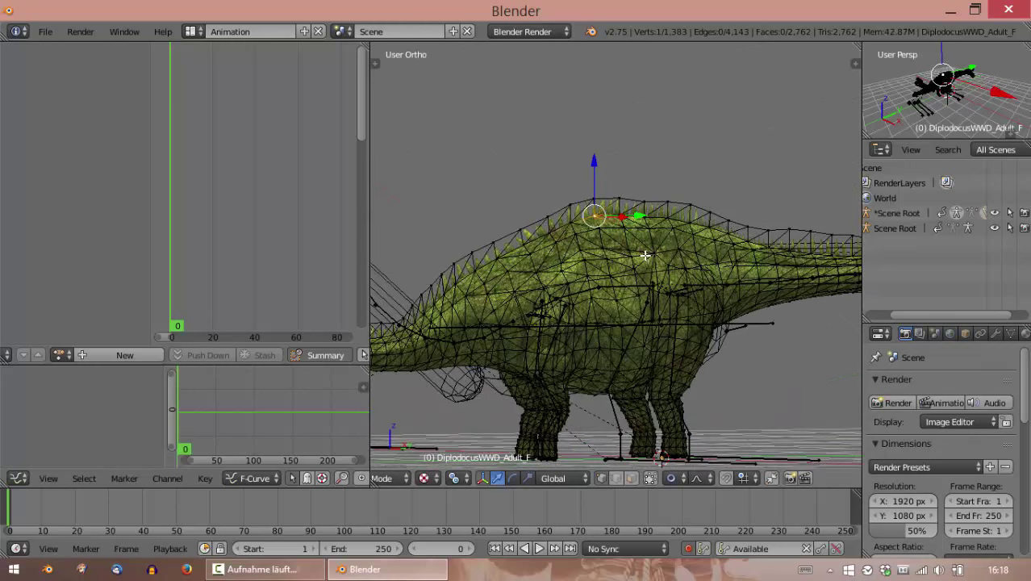
pyautogui.hotkey('alt', 's')
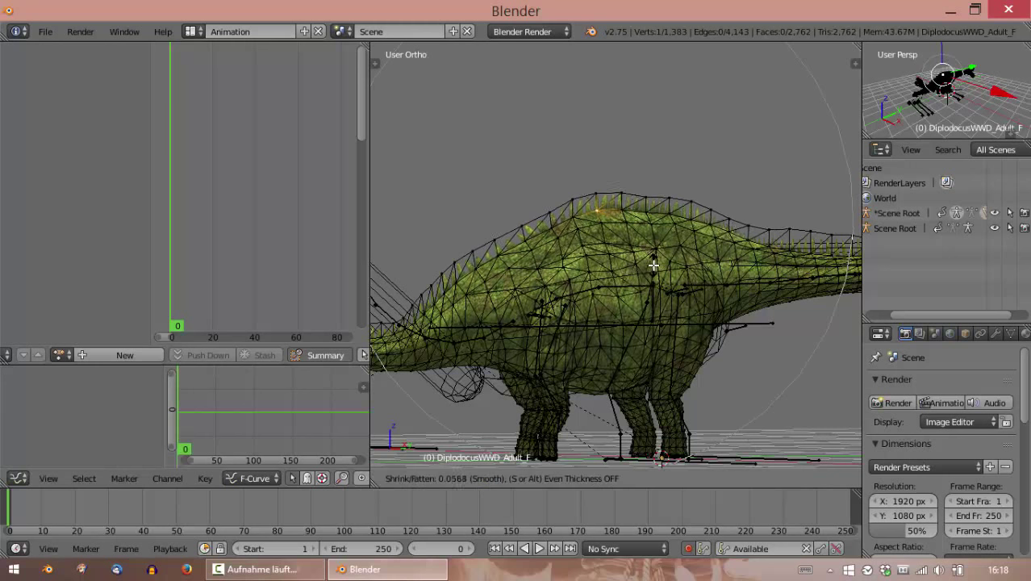
pyautogui.click(721, 322)
pyautogui.moveTo(650, 280); pyautogui.dragTo(690, 252, button='middle')
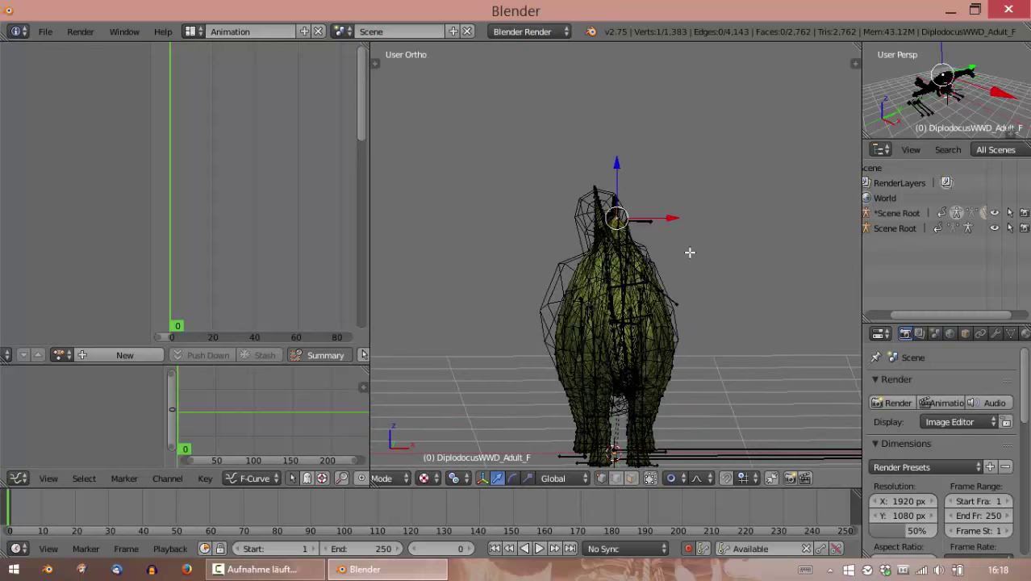
pyautogui.hotkey('alt', 's')
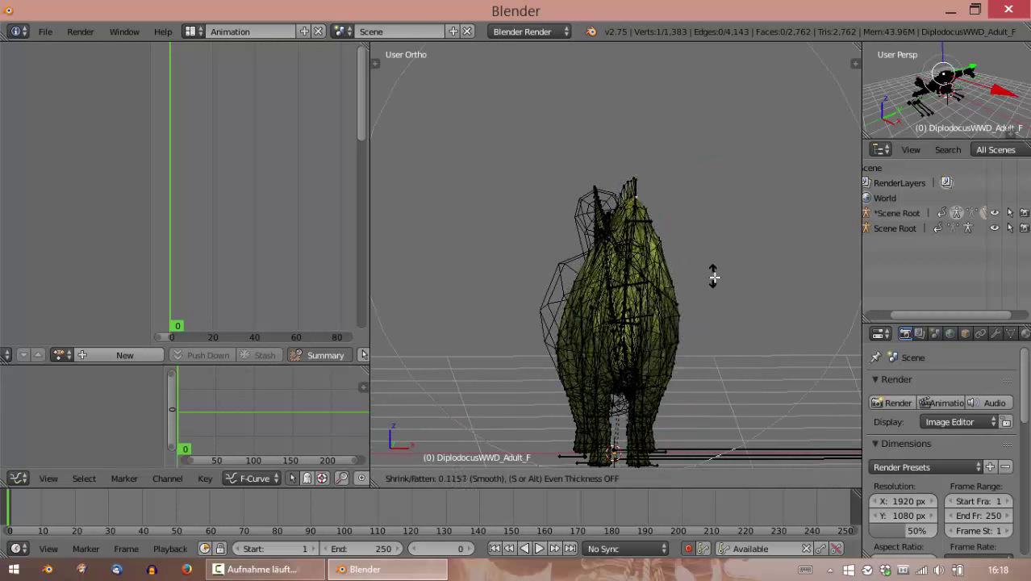
pyautogui.click(714, 277)
# Close the save window without saving and cancel several trial scale transforms of the mesh.
pyautogui.hotkey('ctrl', 's')
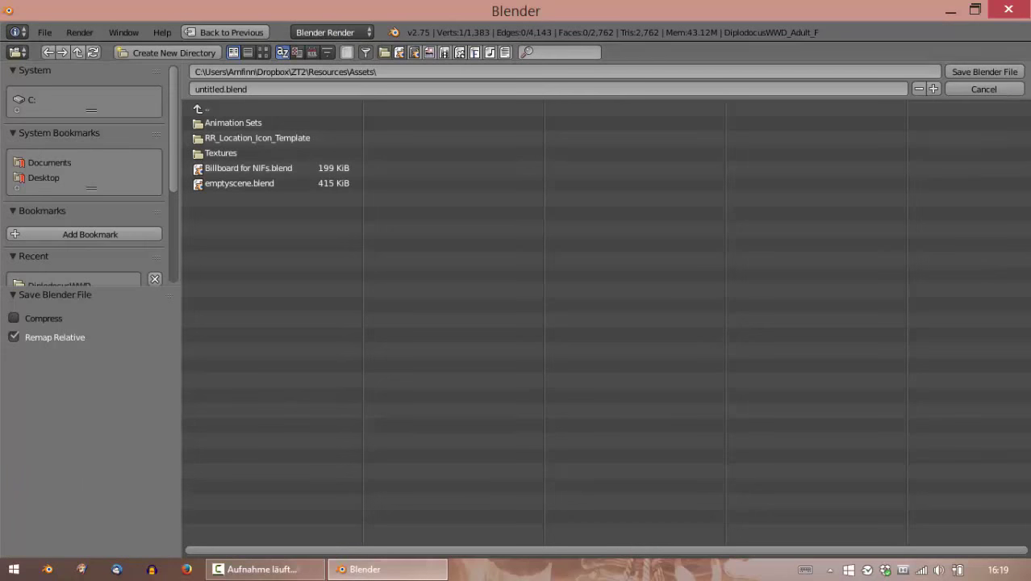
pyautogui.click(1002, 91)
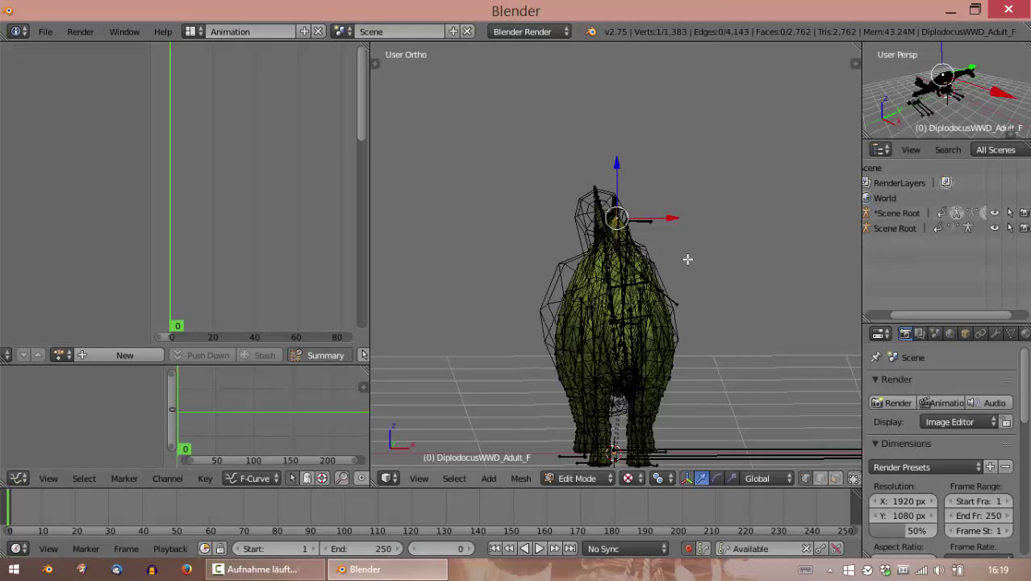
pyautogui.press('s')
pyautogui.rightClick(713, 291)
pyautogui.press('s')
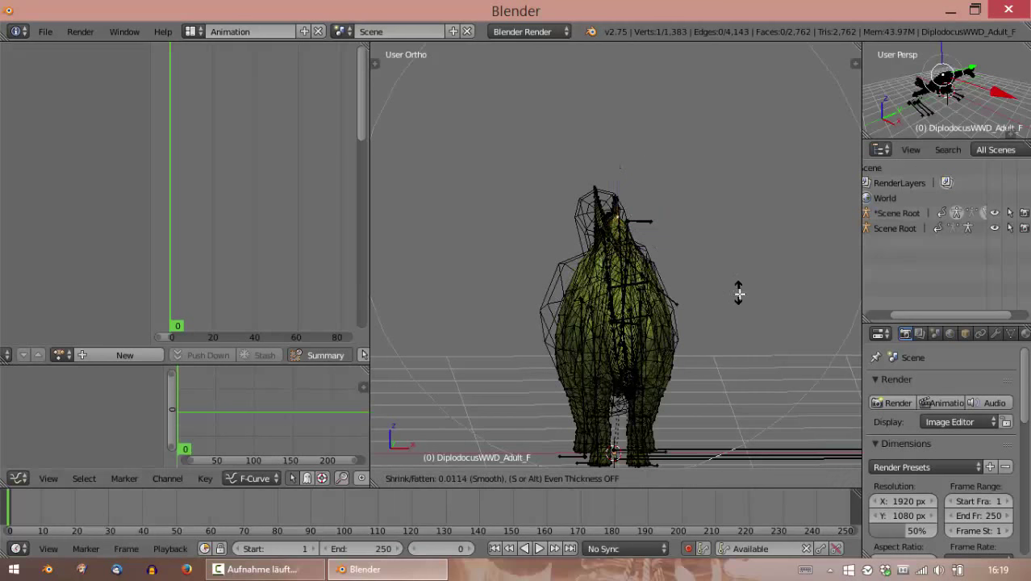
pyautogui.rightClick(720, 288)
pyautogui.moveTo(720, 288); pyautogui.dragTo(596, 288, button='middle')
pyautogui.hotkey('shift', 's')
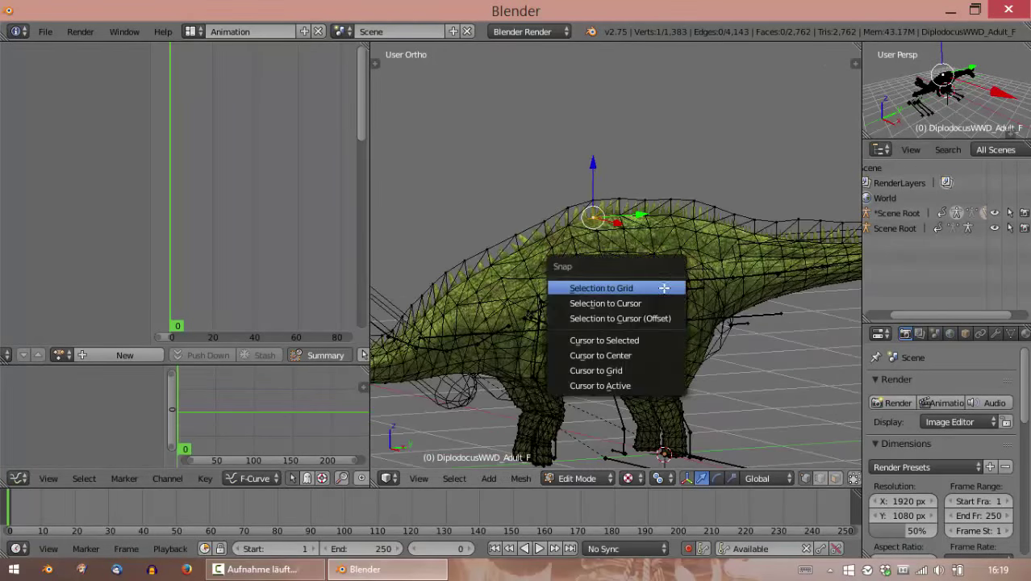
pyautogui.press('s')
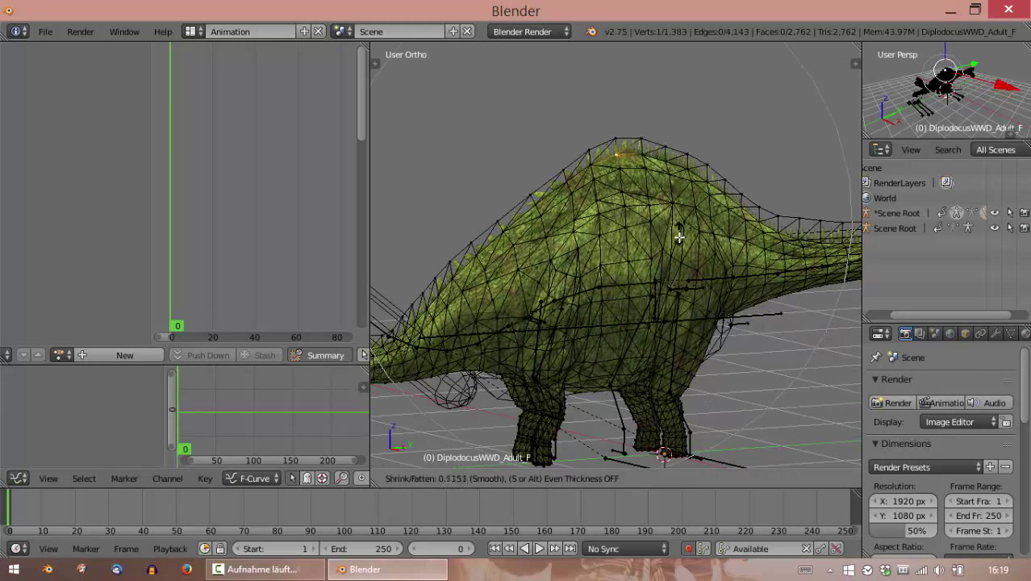
pyautogui.rightClick(678, 231)
pyautogui.moveTo(678, 231); pyautogui.dragTo(639, 316, button='middle')
pyautogui.click(660, 477)
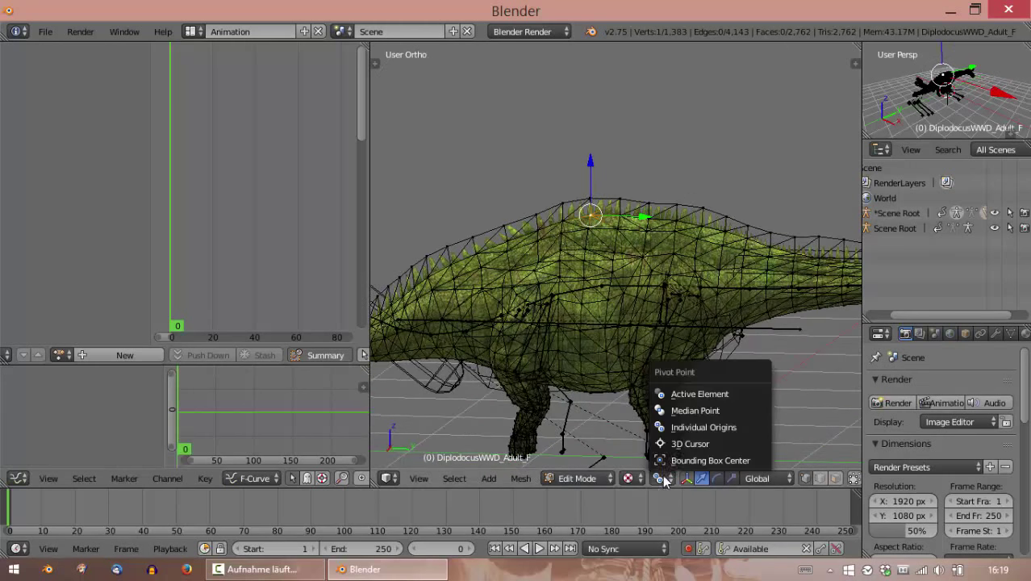
# Set the pivot to Median Point and try a Shrink/Fatten on the mesh.
pyautogui.click(695, 411)
pyautogui.moveTo(692, 403); pyautogui.dragTo(726, 311, button='middle')
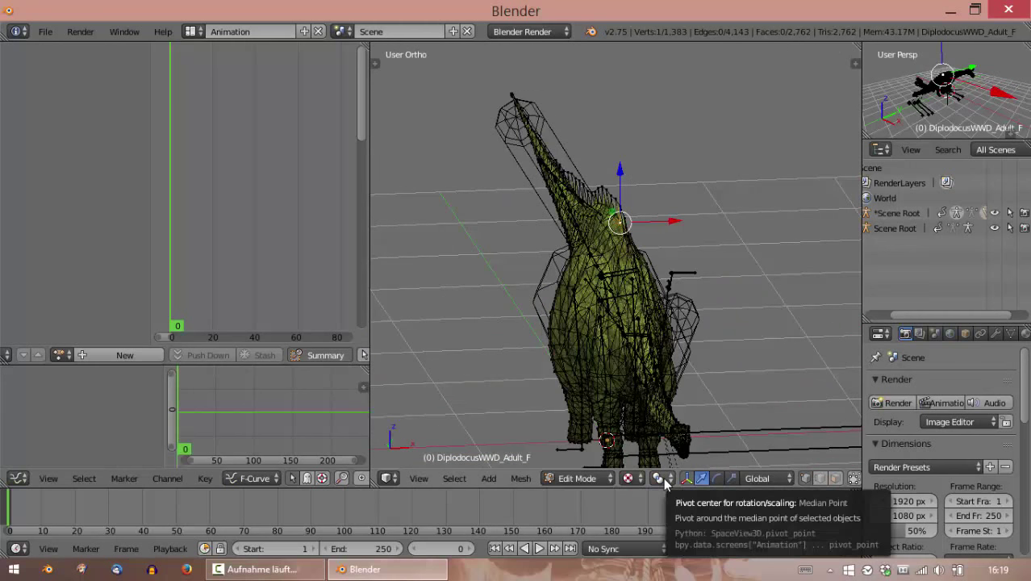
pyautogui.moveTo(670, 242)
pyautogui.mouseDown(button='middle')
pyautogui.moveTo(656, 242)
pyautogui.moveTo(680, 227)
pyautogui.mouseUp(button='middle')
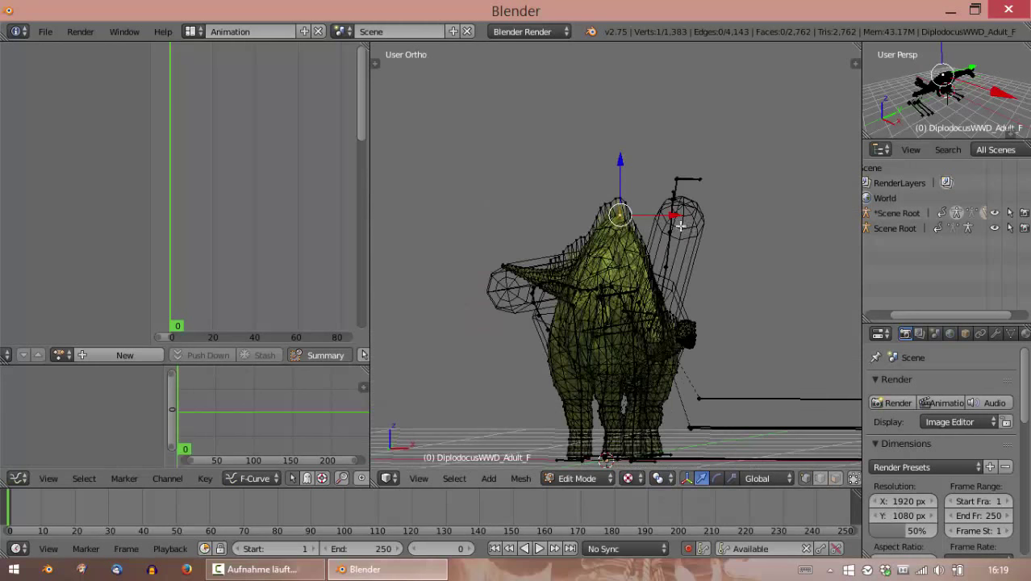
pyautogui.hotkey('alt', 's')
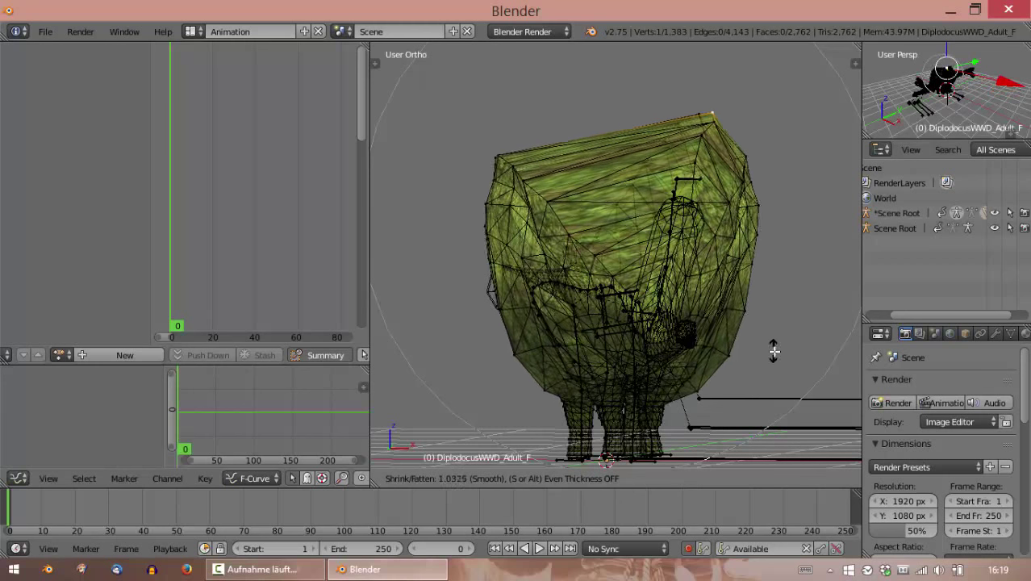
pyautogui.press('Escape')
# Cancel another Shrink/Fatten attempt and return the diplodocus to Object Mode.
pyautogui.moveTo(651, 299); pyautogui.dragTo(709, 292, button='middle')
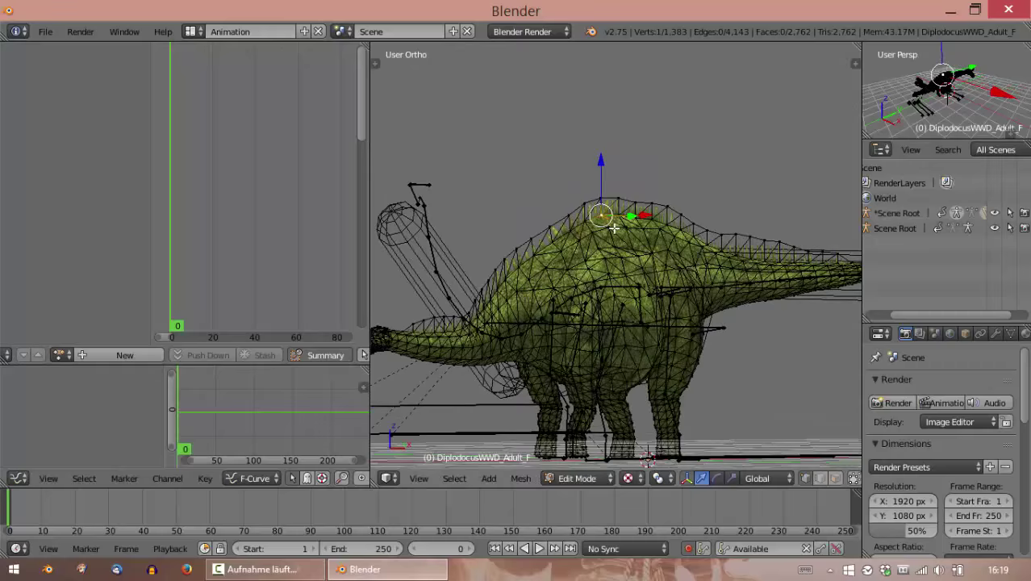
pyautogui.moveTo(579, 217); pyautogui.dragTo(599, 404, button='middle')
pyautogui.hotkey('alt', 's')
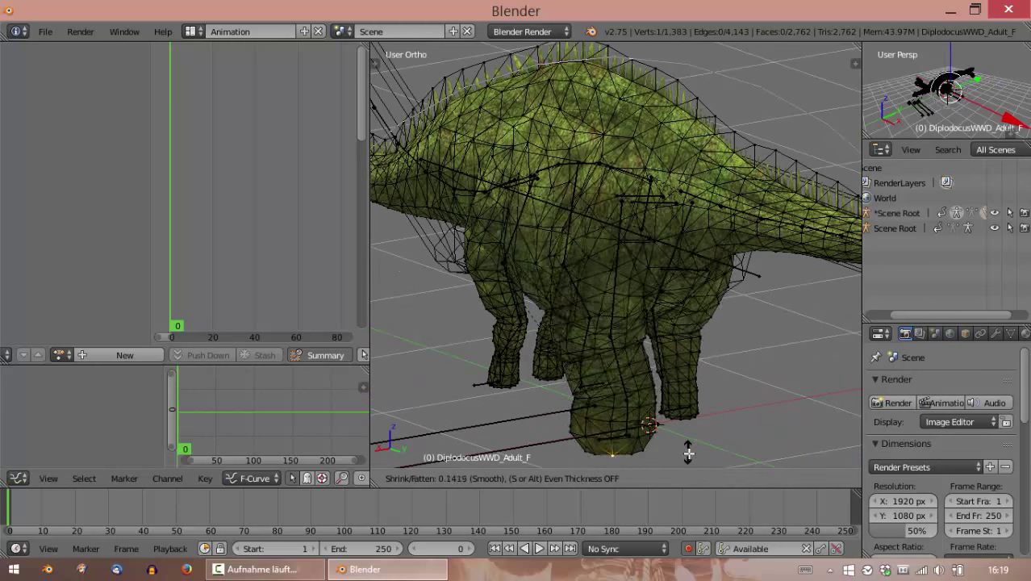
pyautogui.press('Escape')
pyautogui.scroll(-3, 685, 450)
pyautogui.press('Tab')
pyautogui.moveTo(685, 449); pyautogui.dragTo(509, 292, button='middle')
# Switch to Right Ortho with Numpad 3, then pan and zoom to frame the dinosaur large.
pyautogui.scroll(-4, 520, 307)
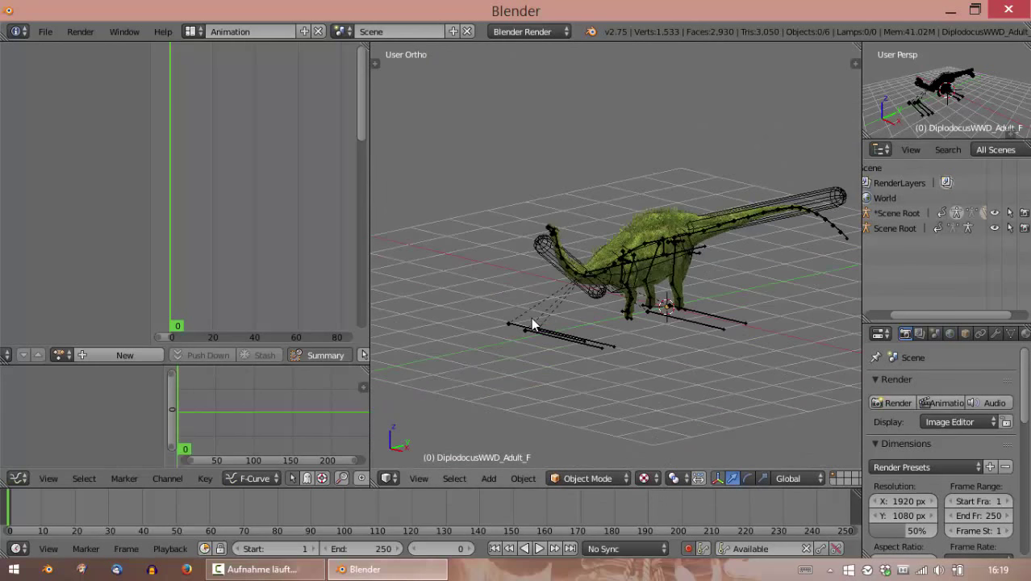
pyautogui.press('KP_3')
pyautogui.keyDown('shift'); pyautogui.moveTo(545, 322); pyautogui.dragTo(702, 277, button='middle'); pyautogui.keyUp('shift')
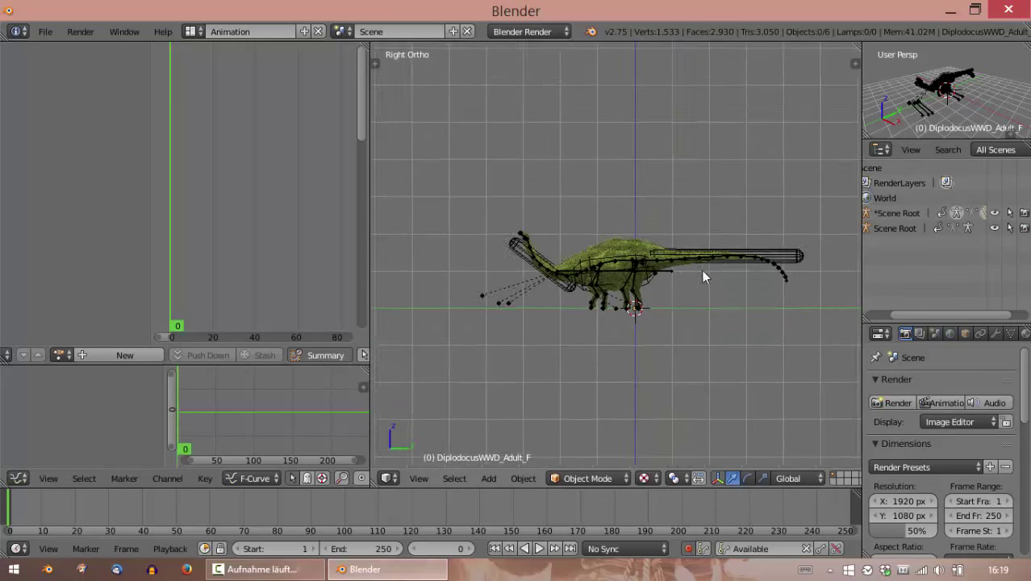
pyautogui.scroll(4, 681, 280)
pyautogui.keyDown('shift'); pyautogui.moveTo(555, 342); pyautogui.dragTo(613, 359, button='middle'); pyautogui.keyUp('shift')
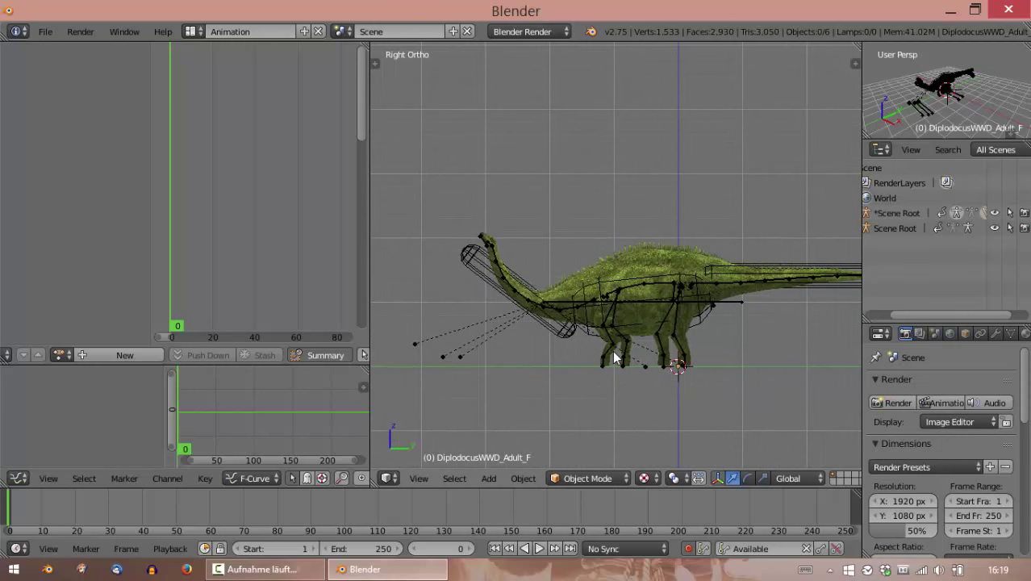
pyautogui.scroll(2, 613, 358)
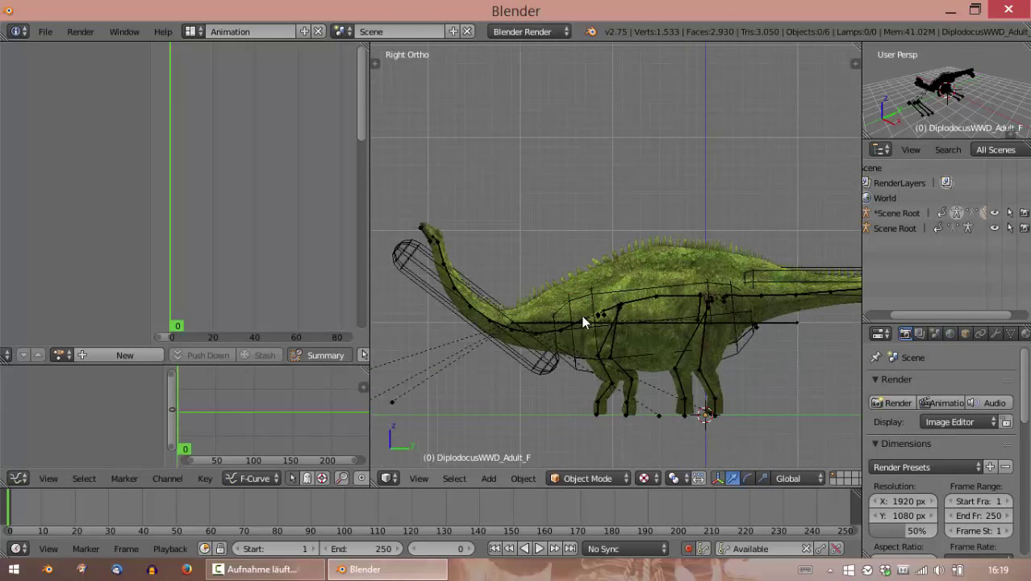